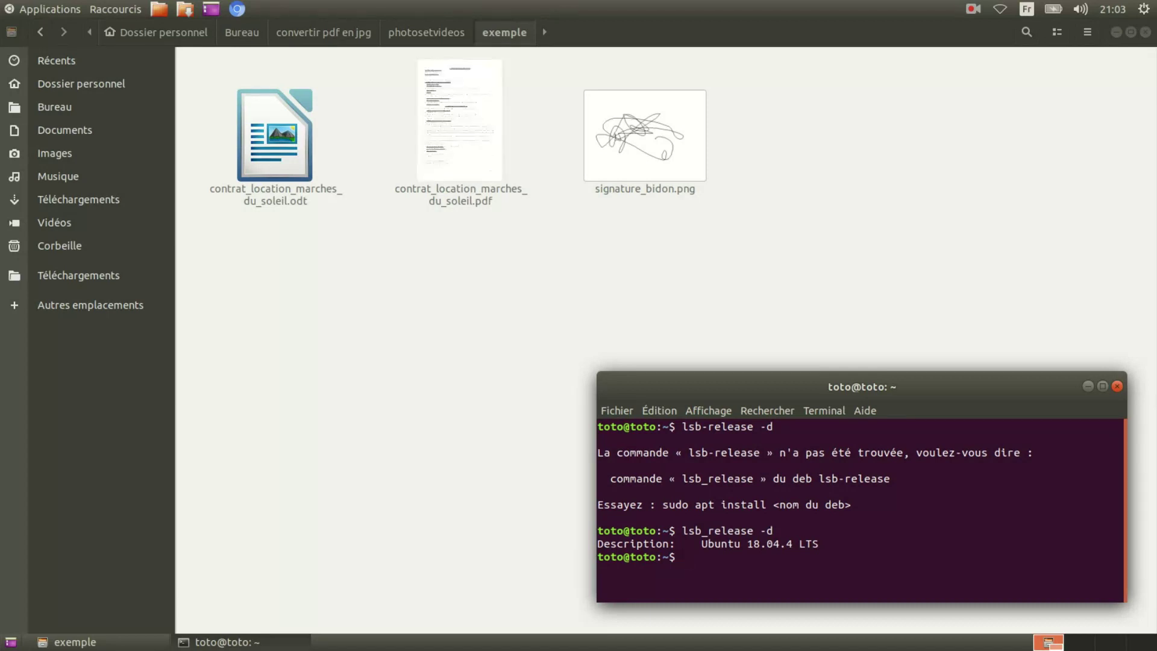
- Read through the contract PDF in the document viewer, then close it
double_click(460, 121)
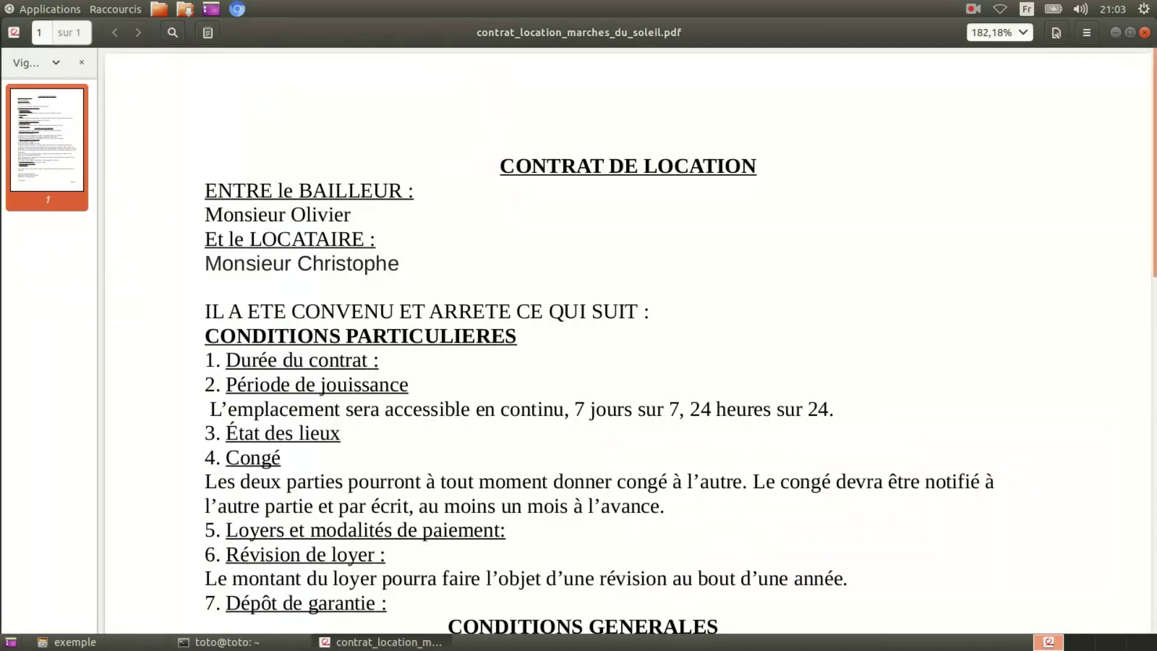
scroll(373, 296, down, 5)
scroll(488, 354, down, 3)
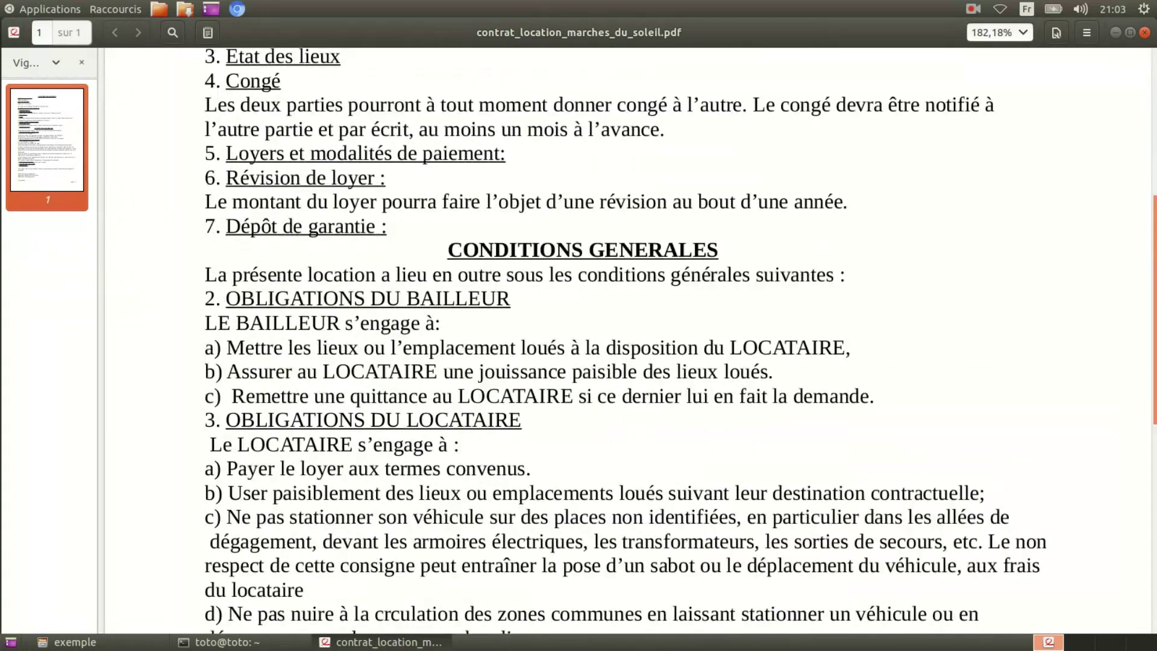
scroll(488, 354, down, 5)
scroll(410, 137, up, 8)
scroll(258, 313, up, 5)
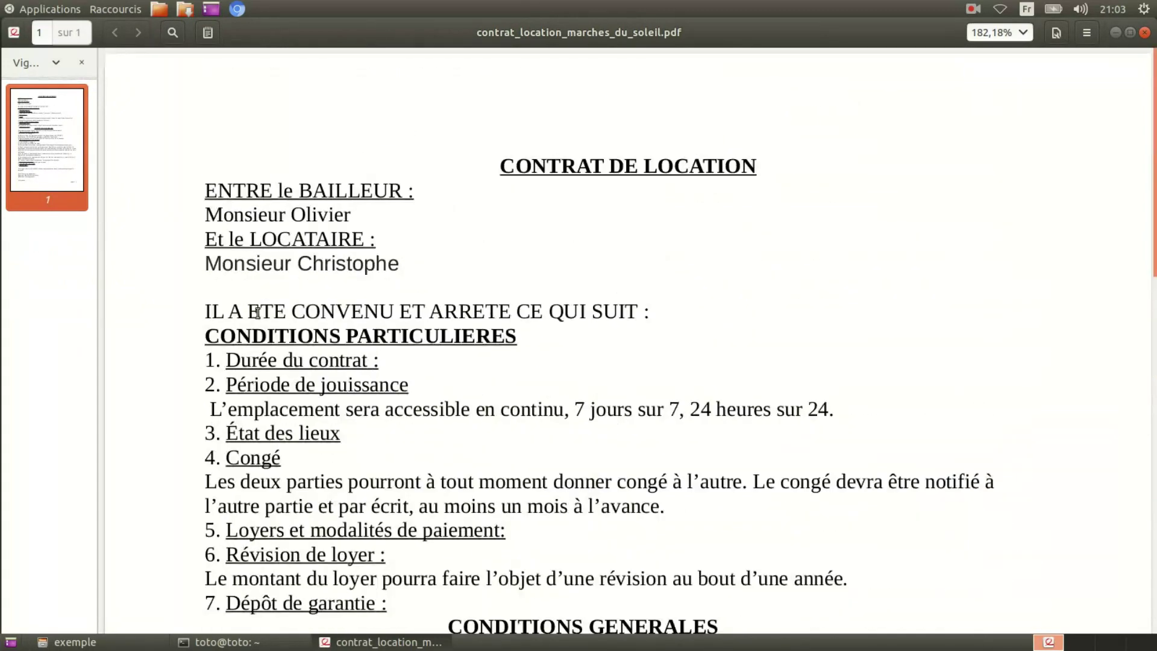
scroll(495, 340, down, 5)
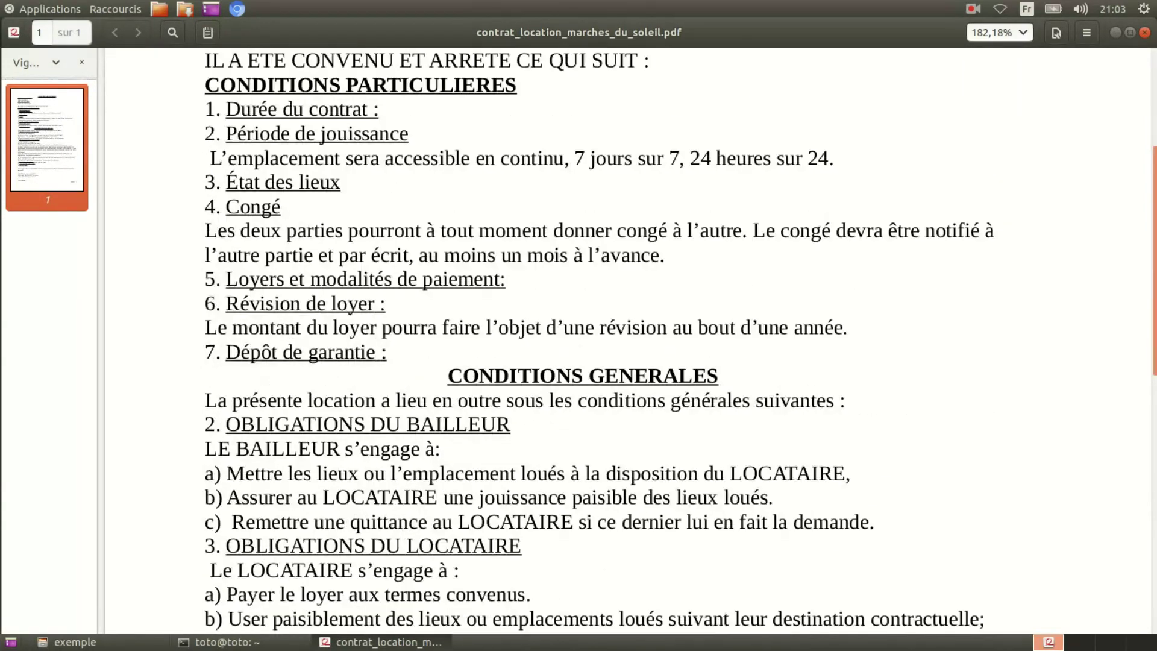
scroll(495, 340, up, 5)
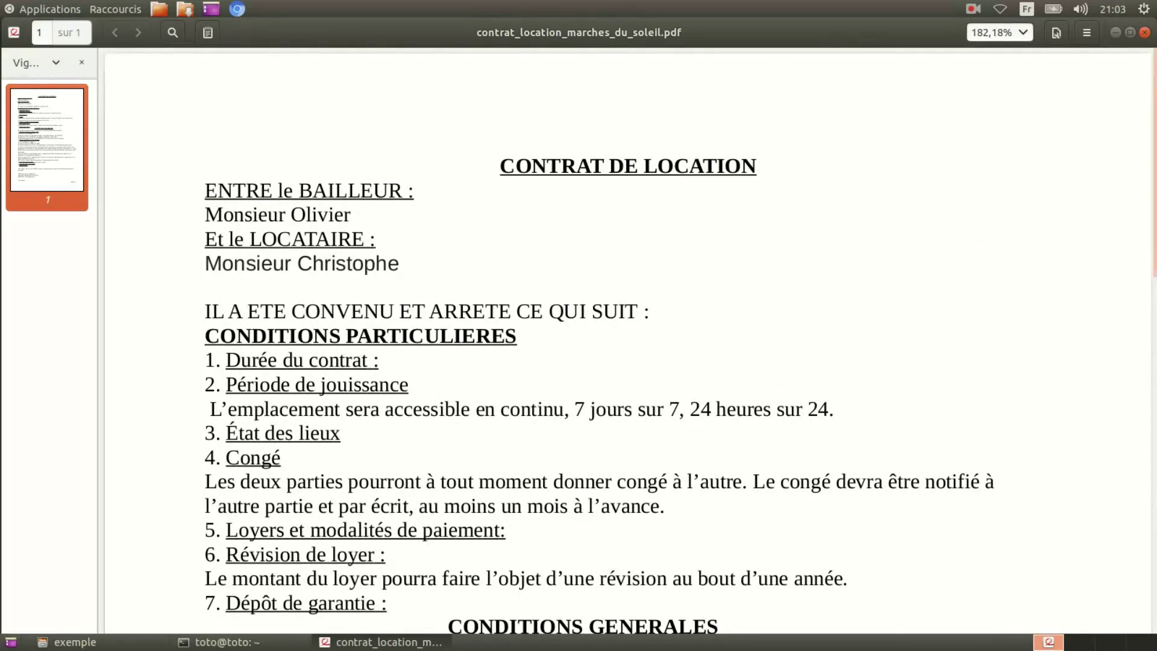
key(ctrl+w)
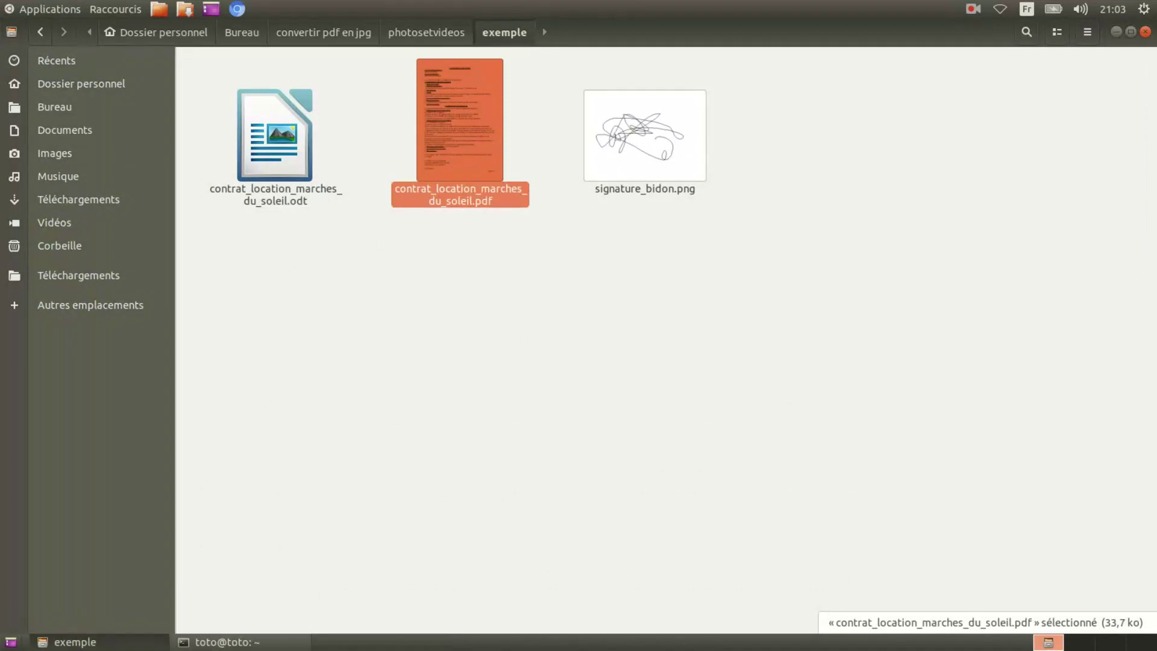
- Select the Ubuntu 18.04.4 LTS release text in the terminal, then close the terminal
click(222, 642)
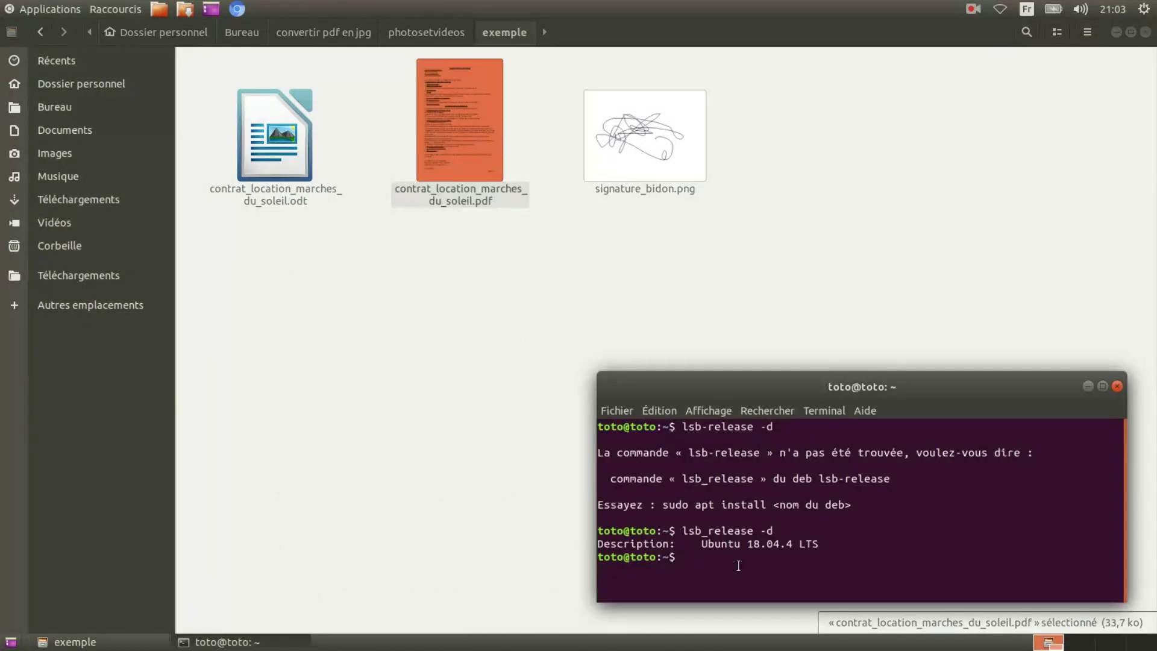
drag(818, 544, 728, 543)
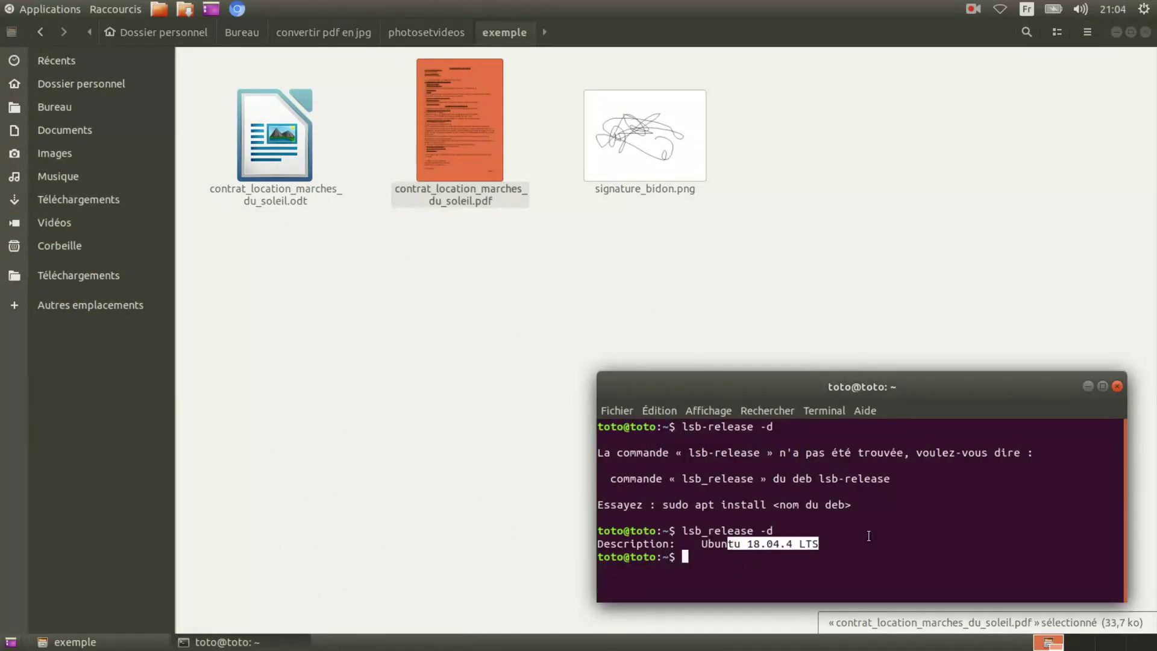
key(ctrl+d)
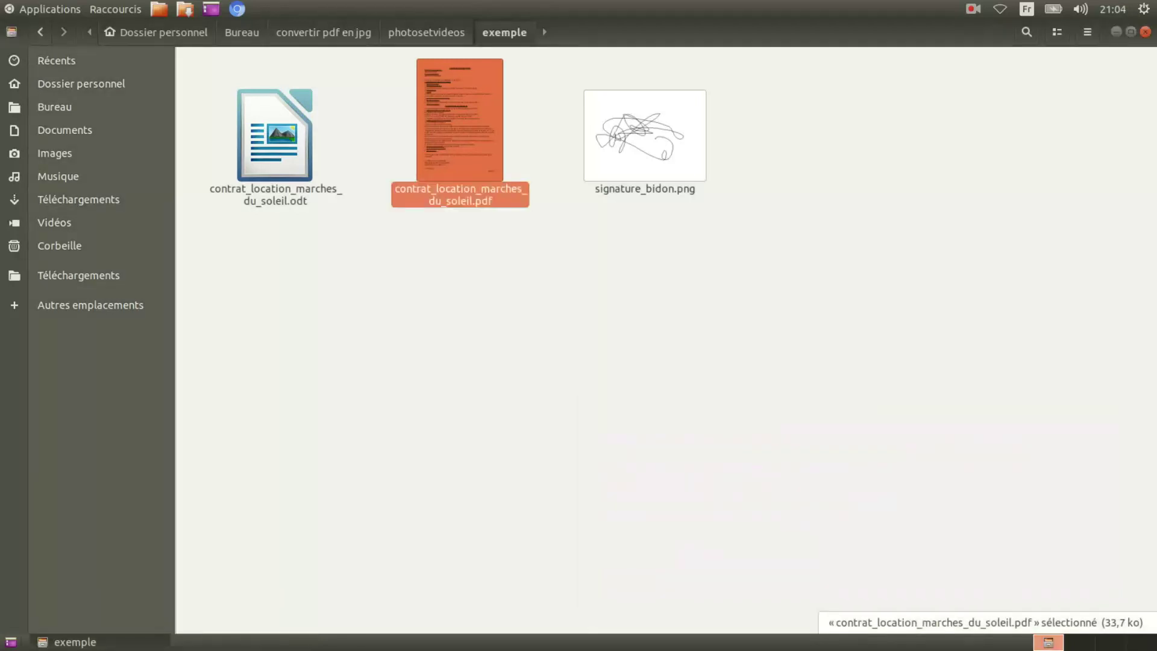
key(Escape)
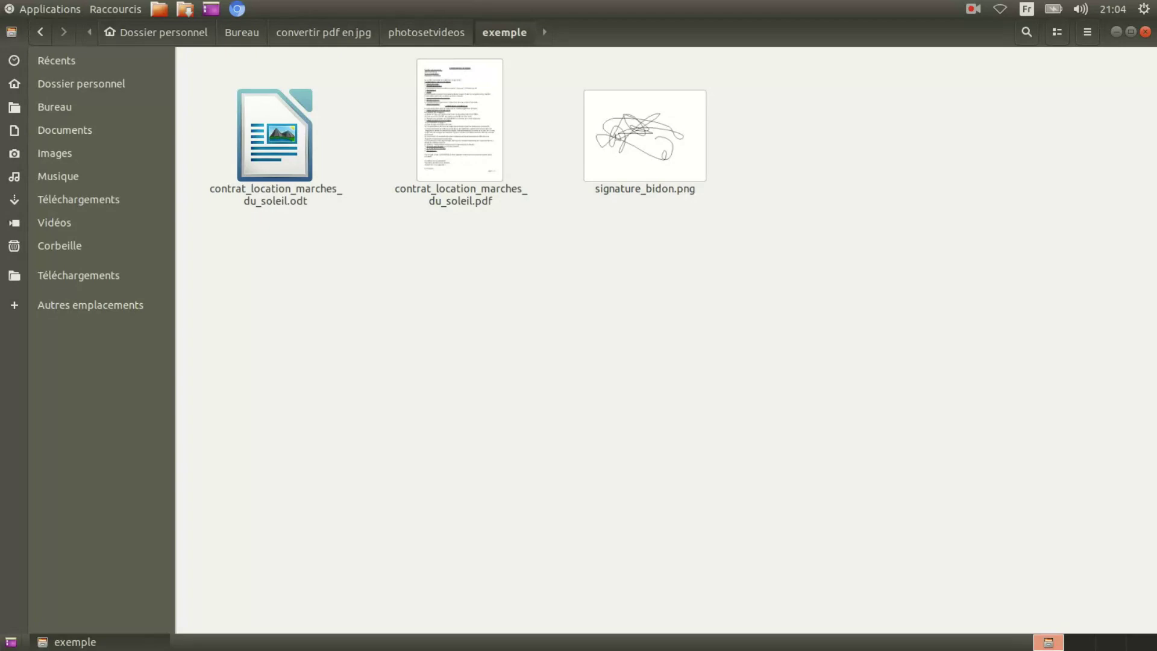
- Open contrat_location_marches_du_soleil.odt in Writer and scroll through the contract
double_click(274, 144)
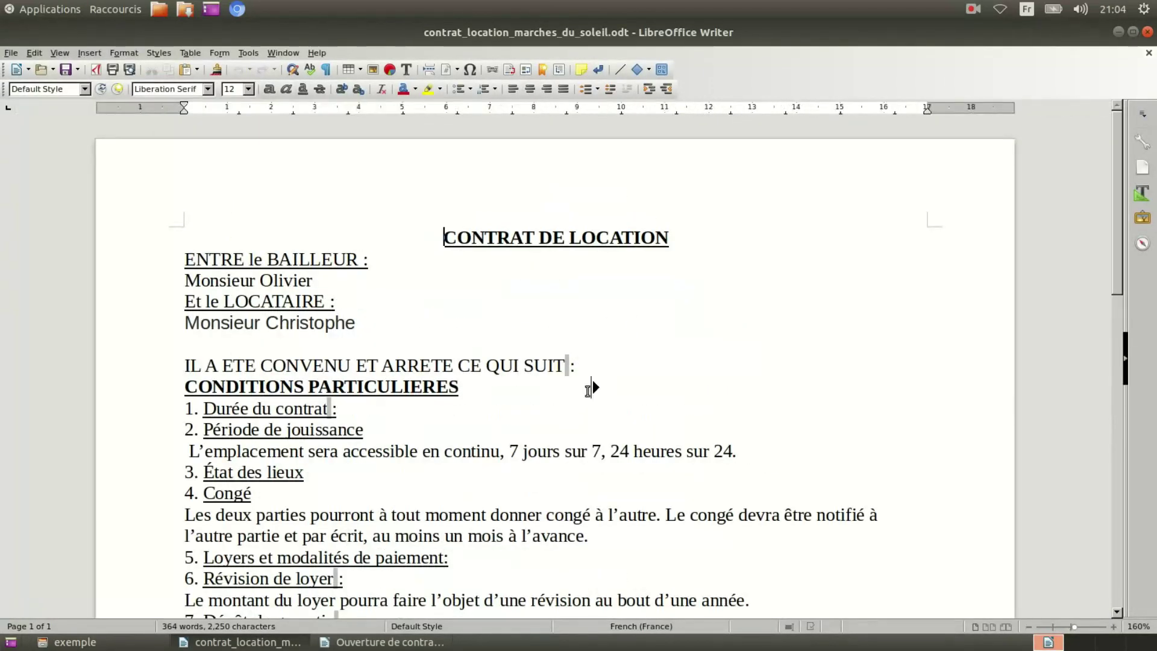
ctrl+scroll(590, 389, down, 2)
scroll(602, 404, down, 3)
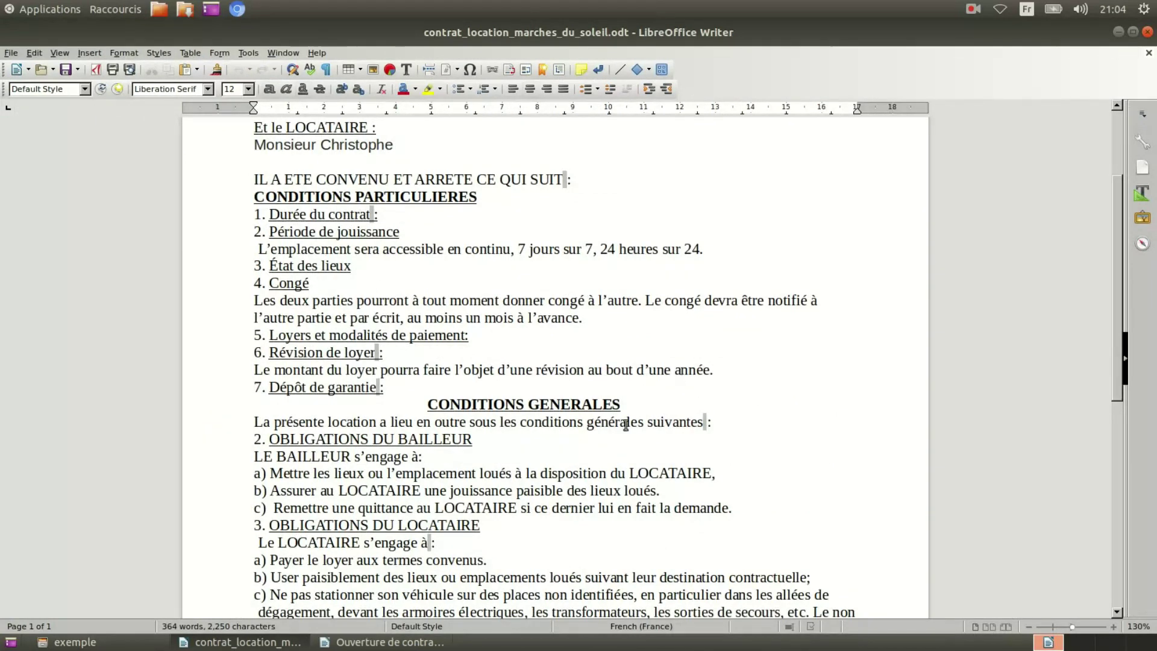
scroll(624, 424, down, 5)
scroll(621, 434, down, 2)
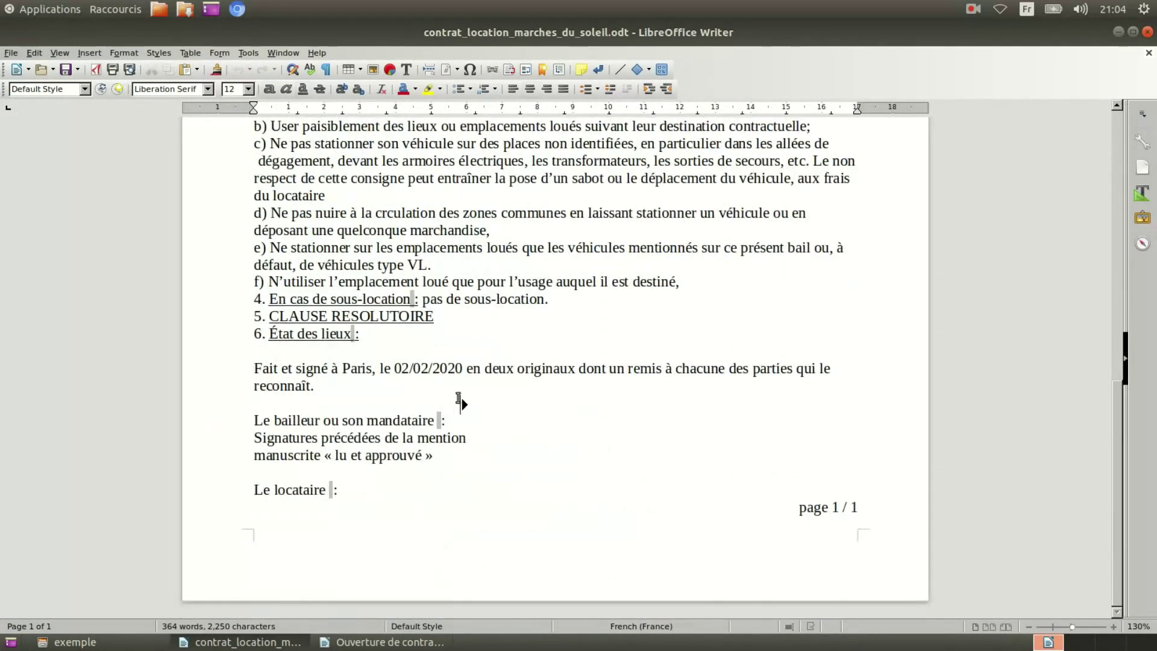
scroll(482, 386, up, 4)
scroll(515, 362, up, 8)
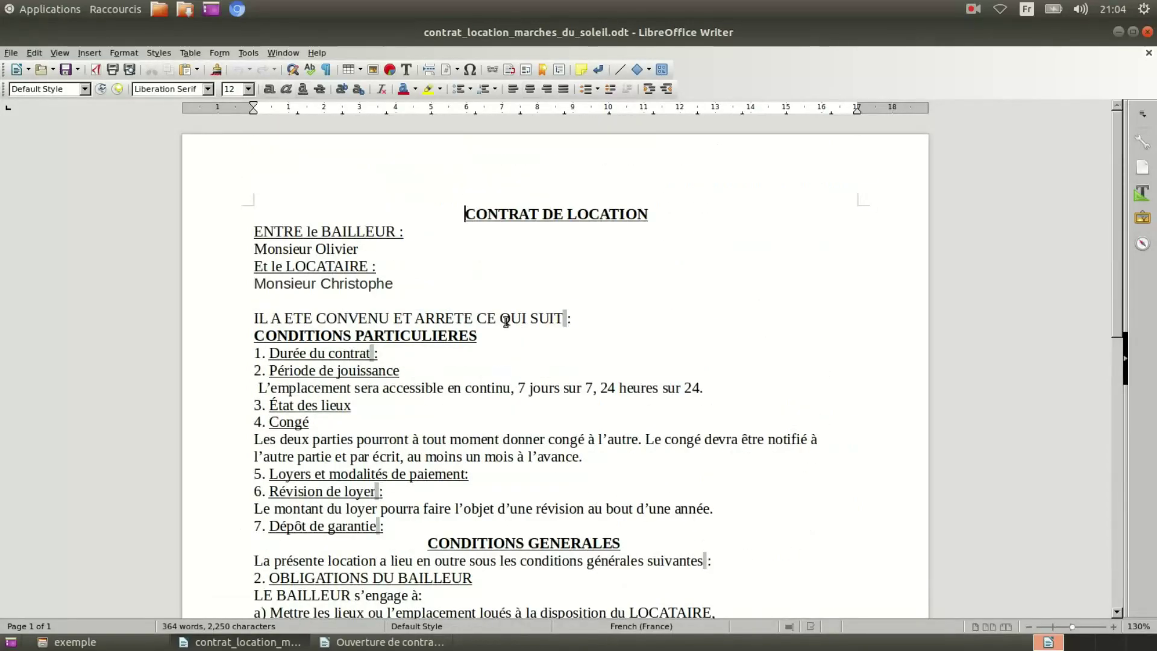
scroll(503, 326, down, 3)
scroll(491, 333, down, 6)
scroll(494, 331, down, 3)
scroll(495, 335, up, 8)
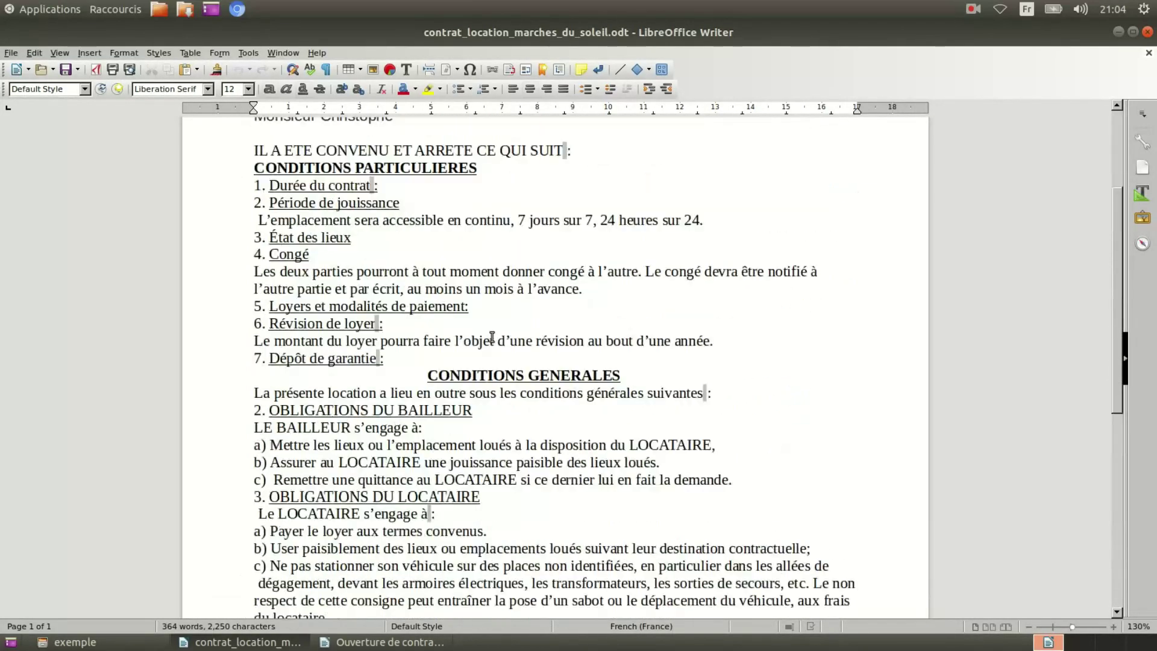
scroll(492, 338, up, 3)
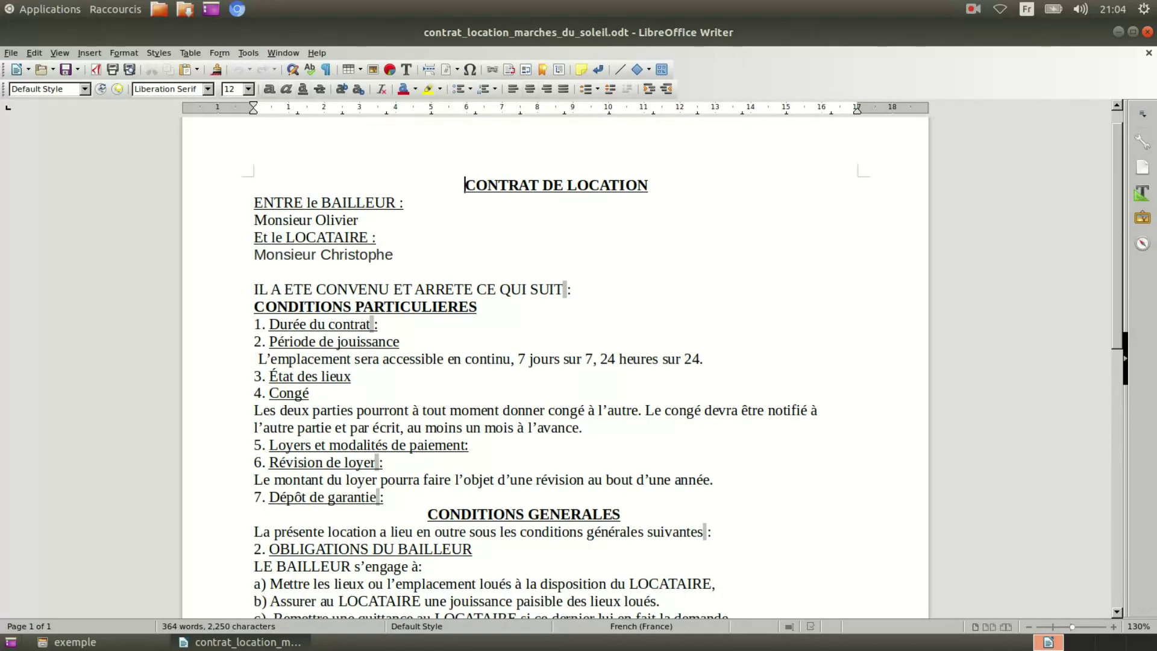
scroll(348, 270, down, 5)
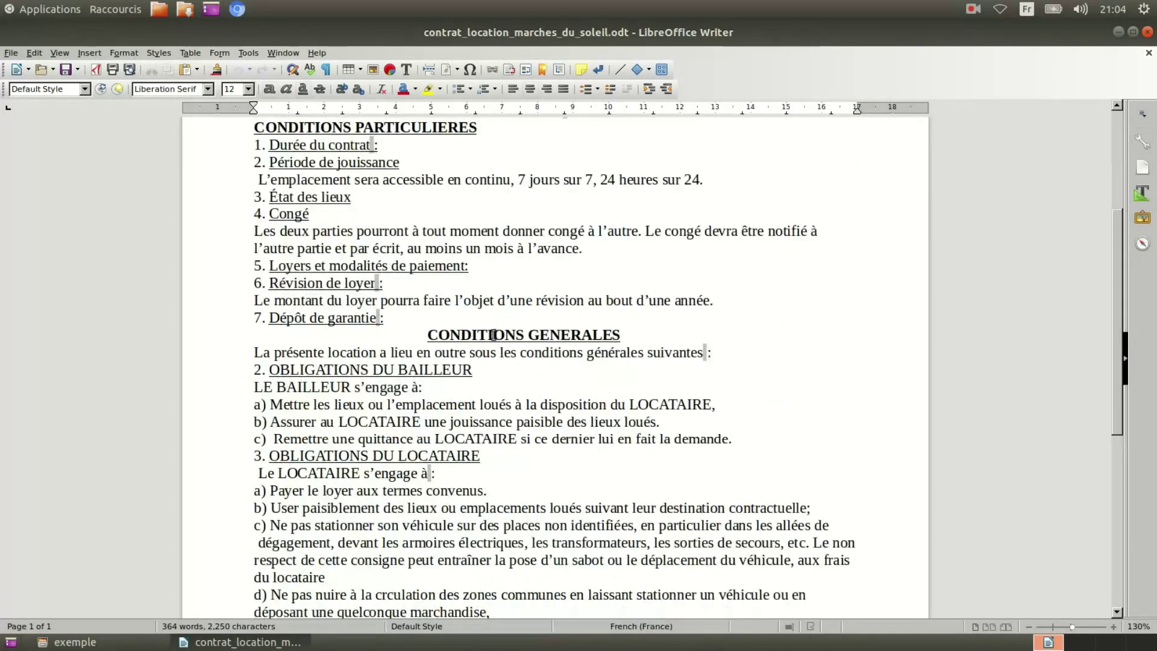
scroll(350, 272, up, 6)
- Select the tenant's first name, then place the cursor after 'Le locataire :' at the bottom
double_click(347, 287)
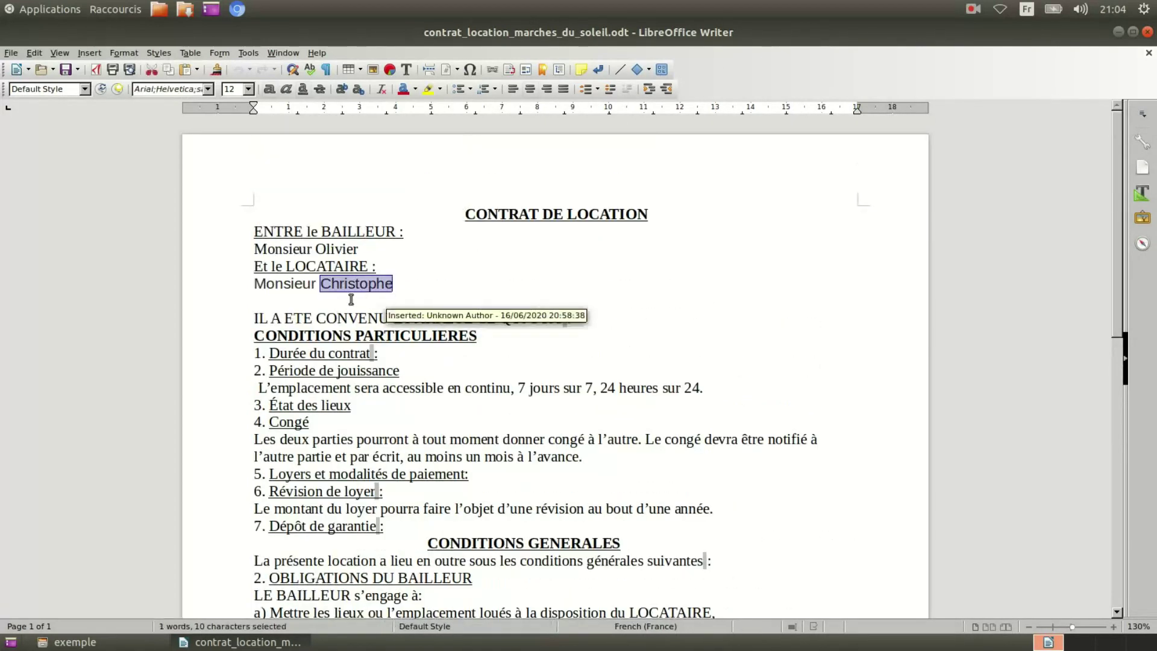
triple_click(351, 247)
double_click(355, 284)
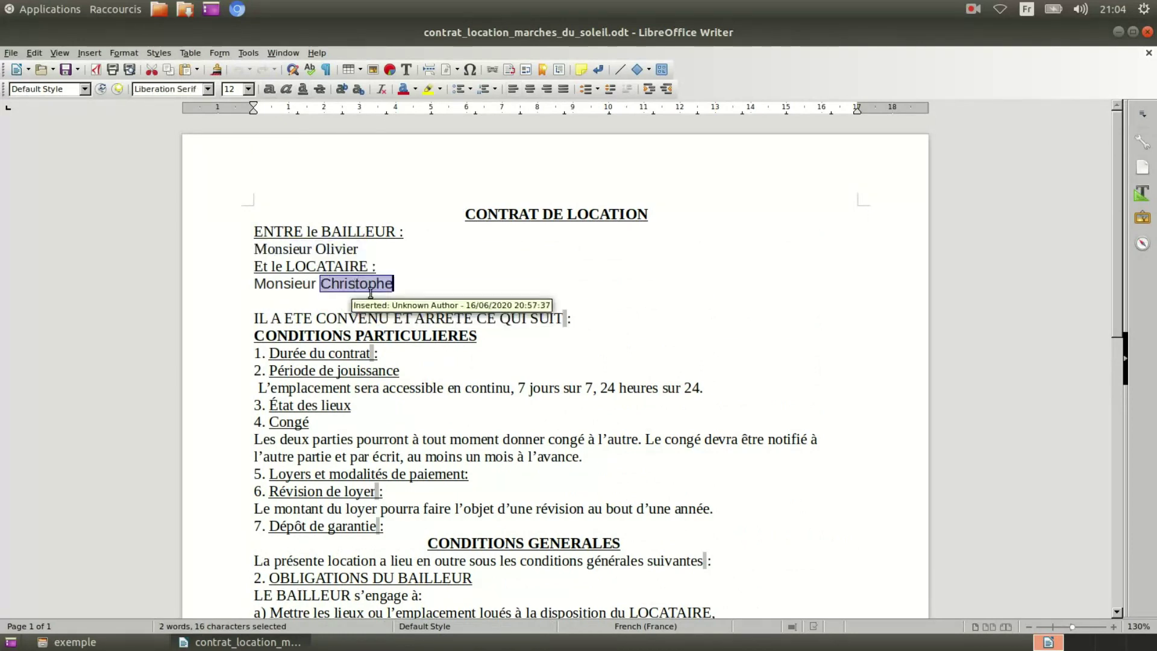
scroll(423, 332, down, 1)
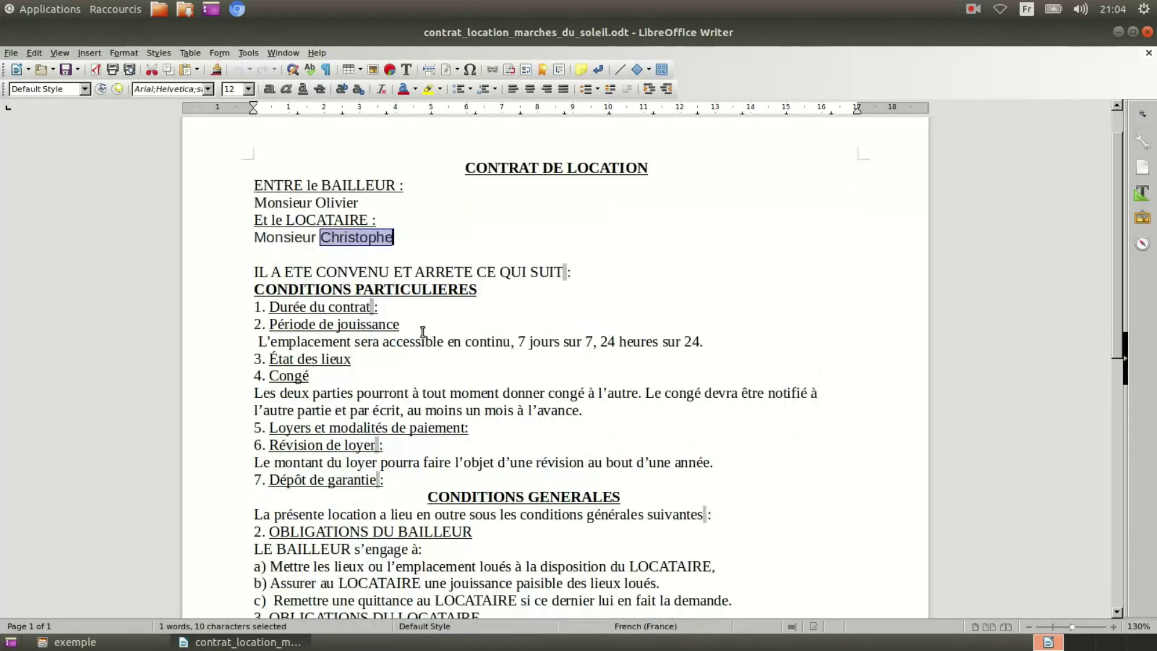
scroll(393, 388, down, 7)
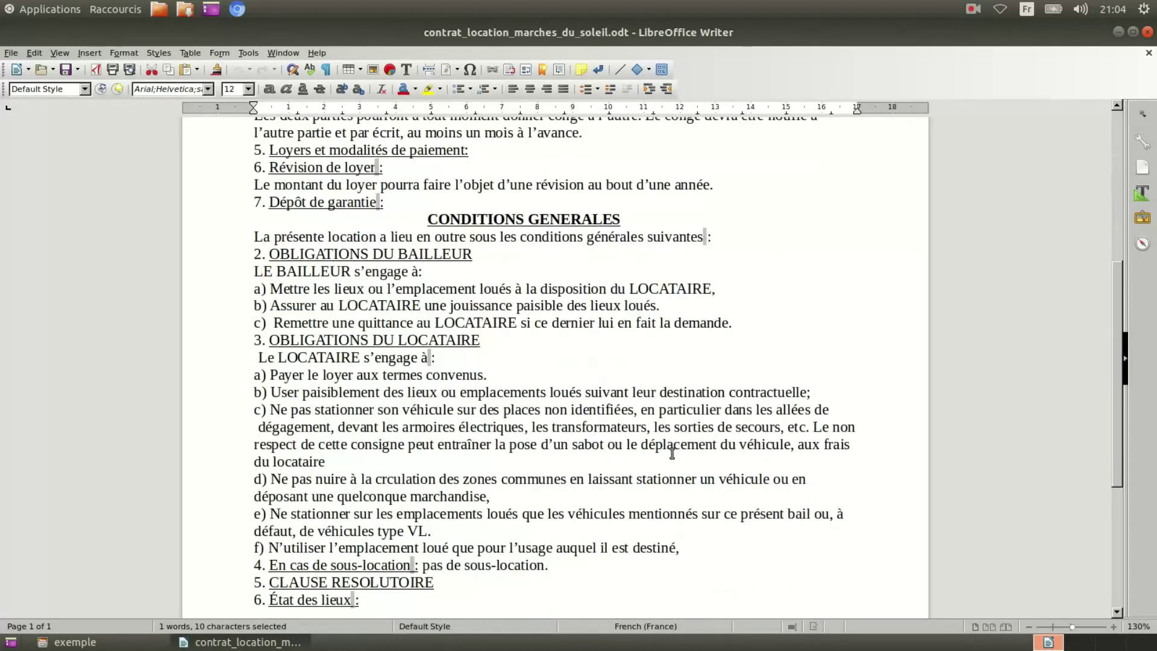
scroll(448, 390, down, 5)
scroll(486, 422, down, 1)
click(407, 490)
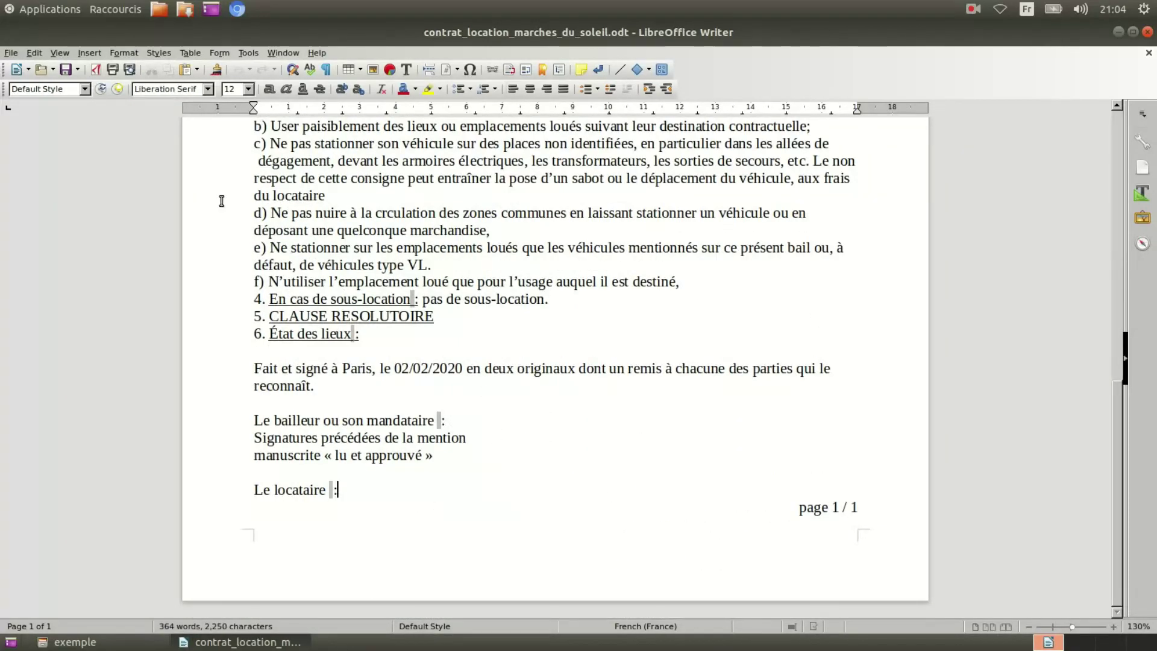
click(12, 53)
mouse_move(55, 336)
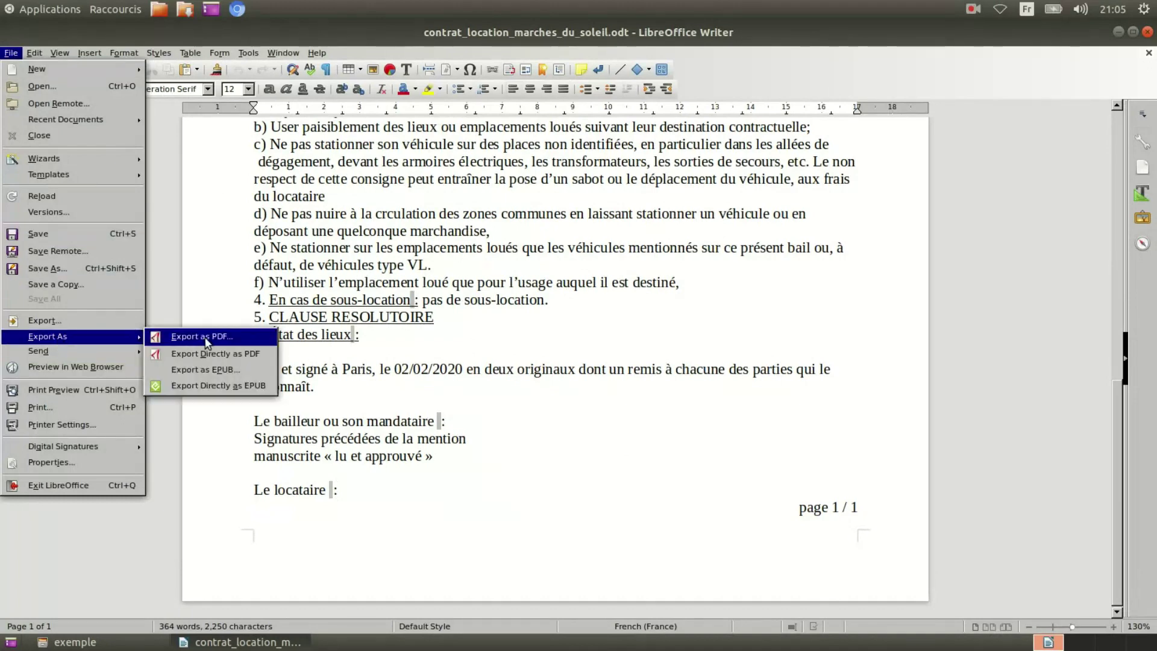
- Export the contract as contrat_location_marches_du_soleil.pdf, replacing the old file, and select it in Files
click(209, 343)
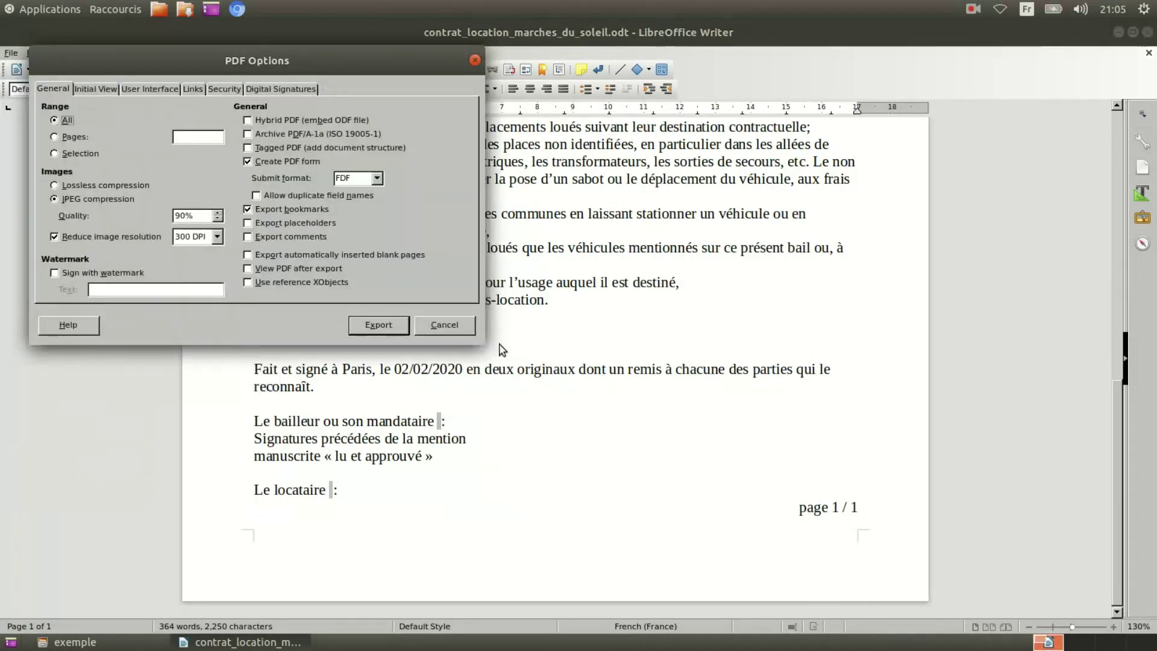
click(384, 328)
click(739, 375)
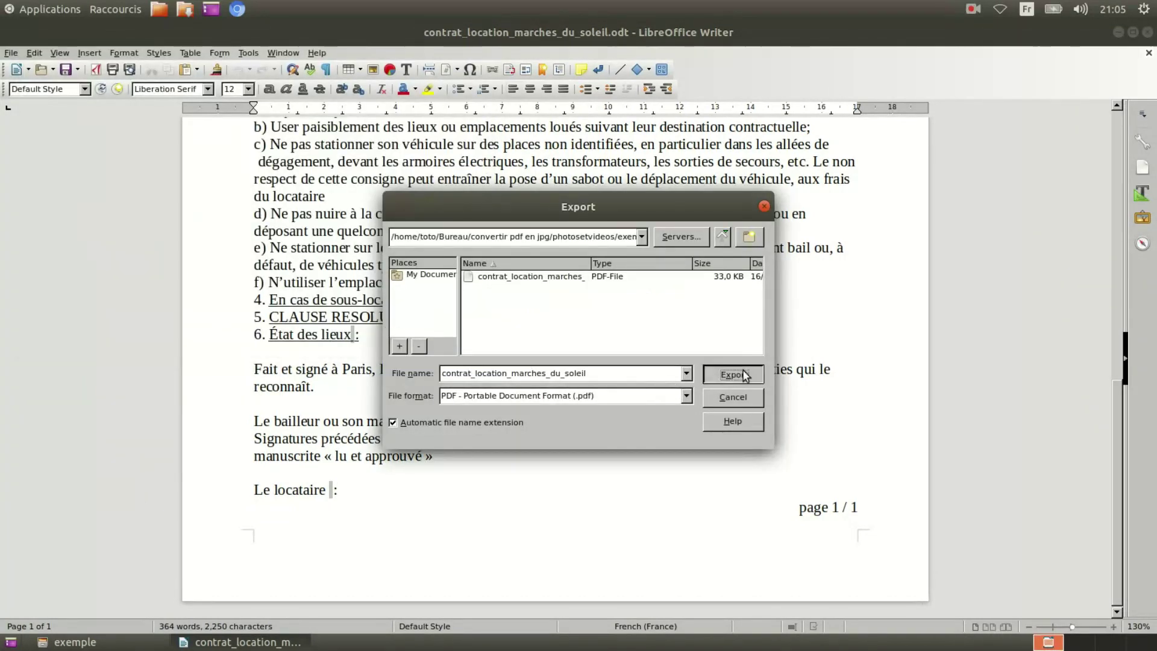
click(633, 362)
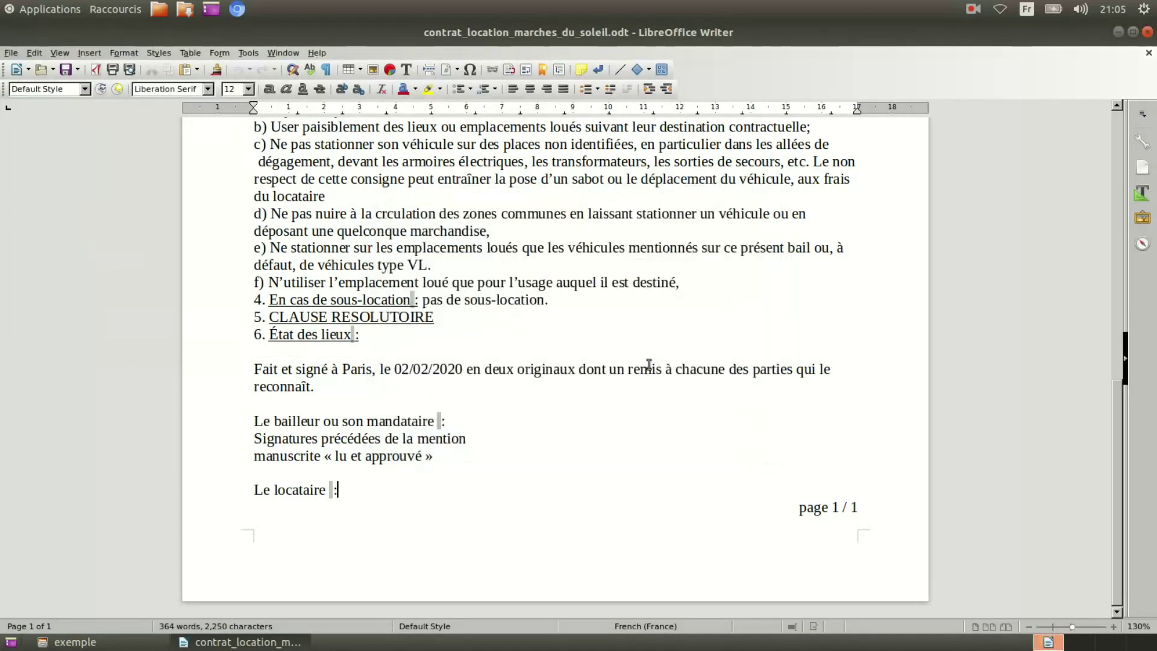
click(72, 641)
click(464, 109)
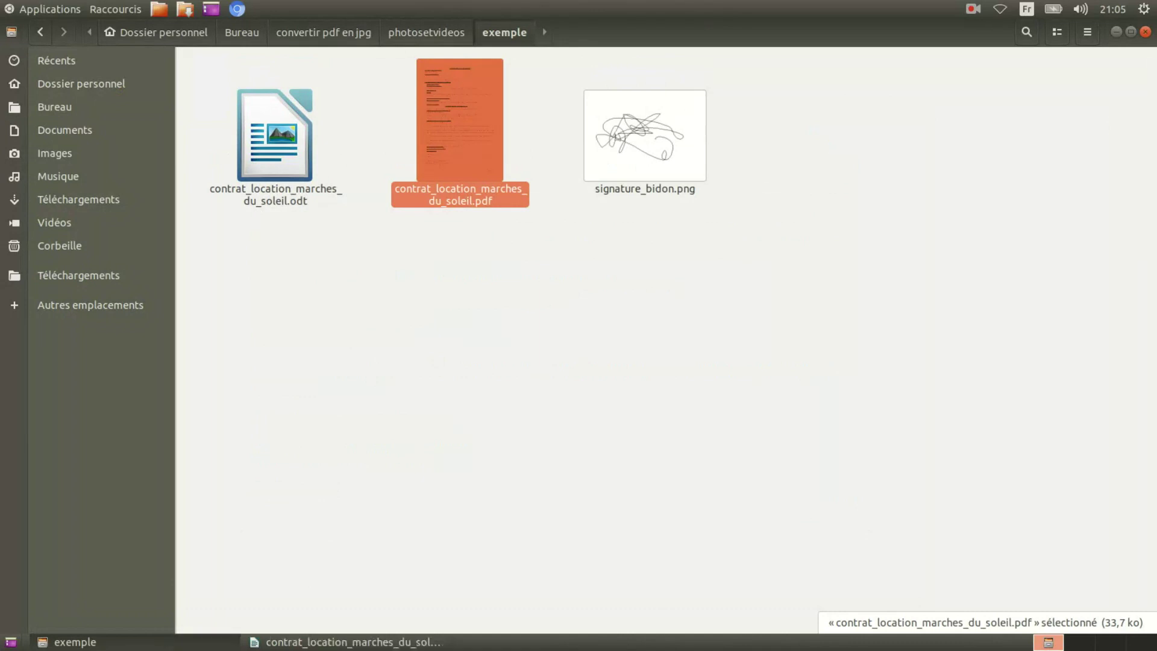
scroll(377, 314, down, 5)
scroll(376, 314, down, 7)
scroll(377, 313, down, 5)
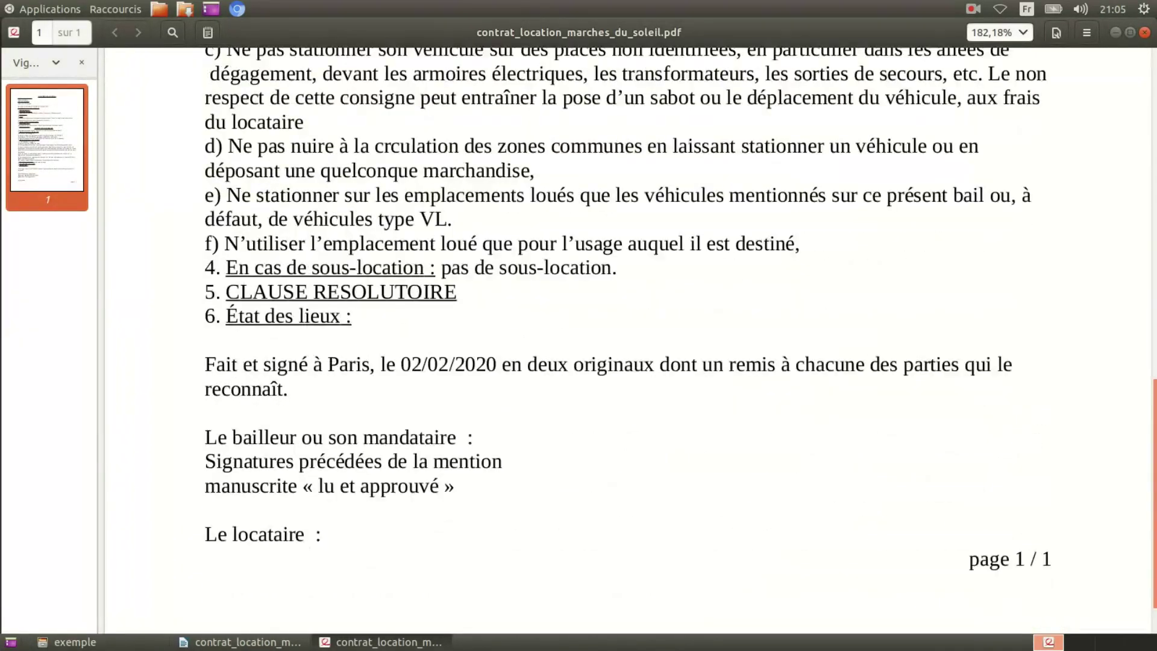
scroll(541, 370, up, 14)
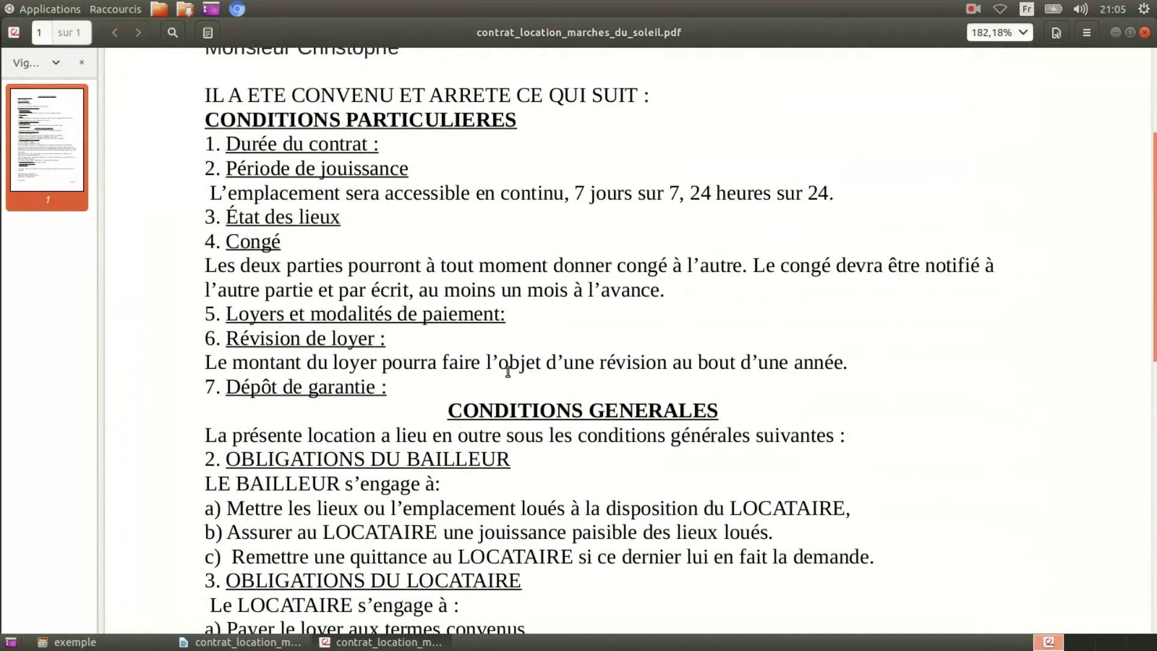
scroll(508, 368, down, 6)
scroll(508, 368, down, 7)
scroll(508, 368, down, 3)
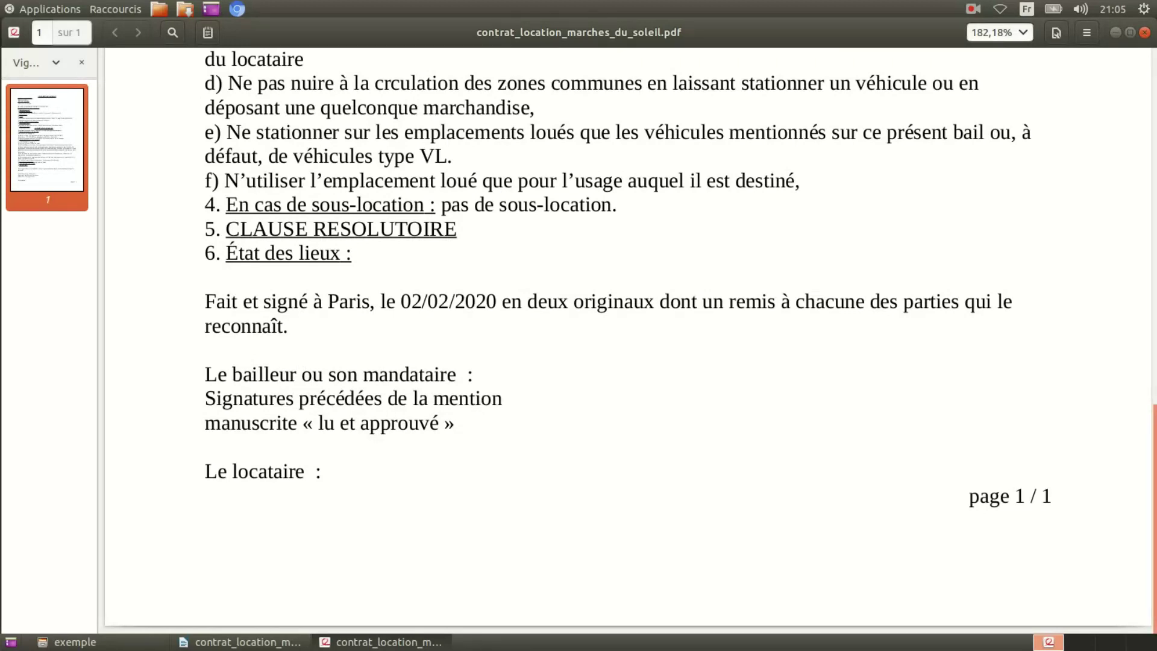
scroll(444, 432, up, 8)
scroll(458, 433, up, 5)
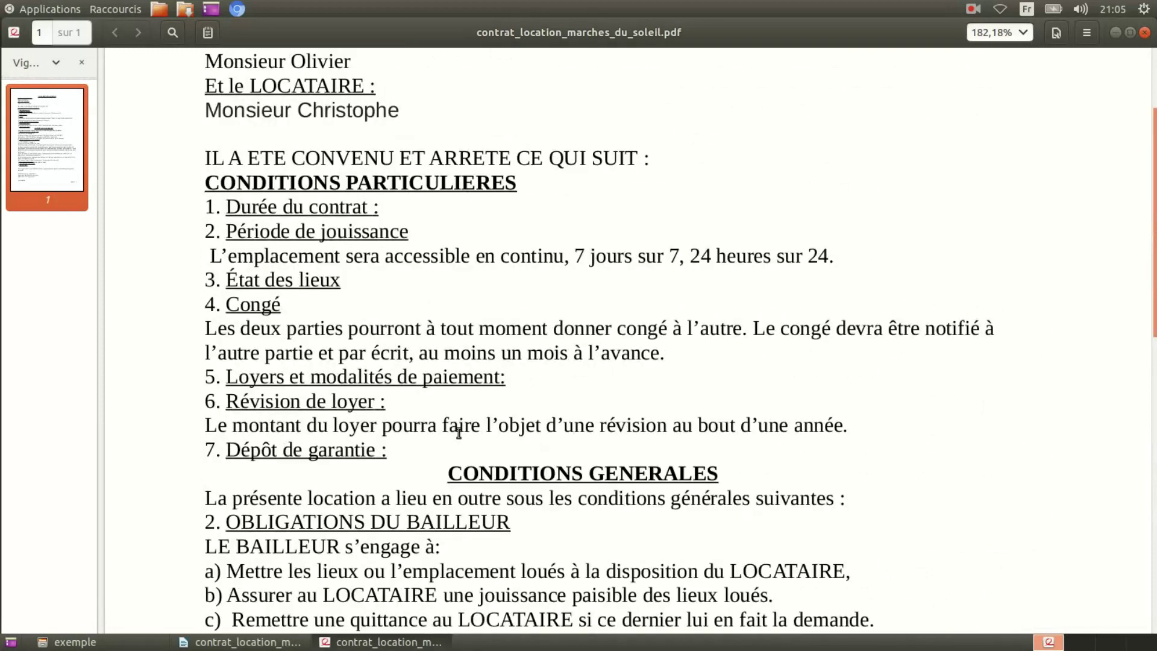
scroll(462, 416, down, 7)
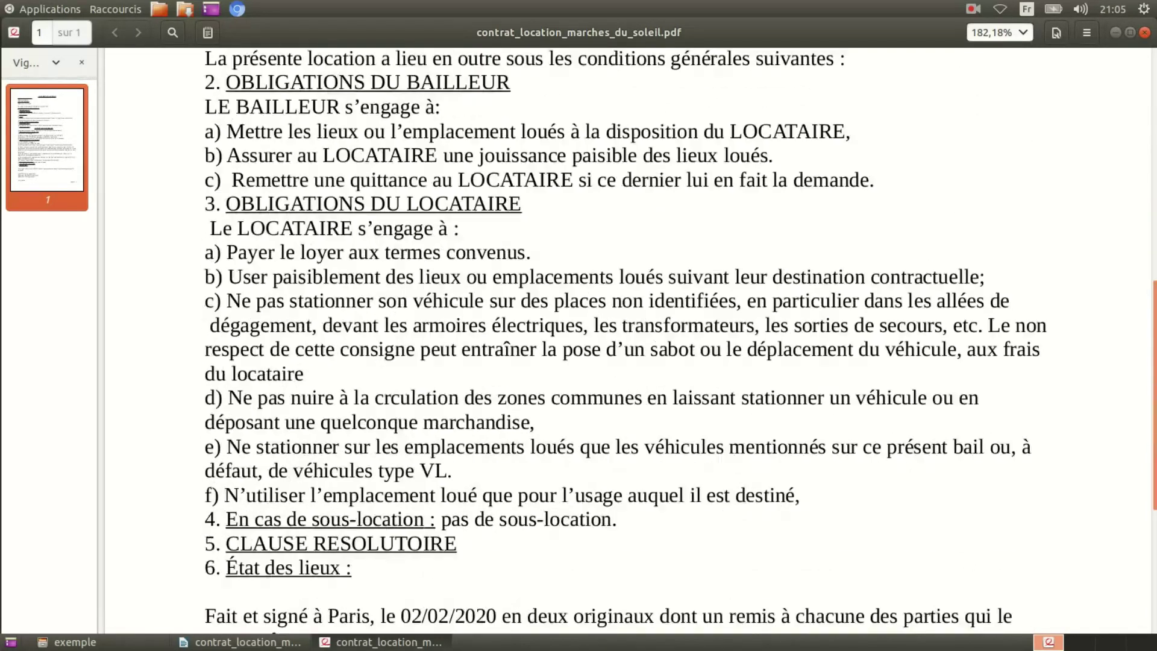
scroll(462, 416, down, 6)
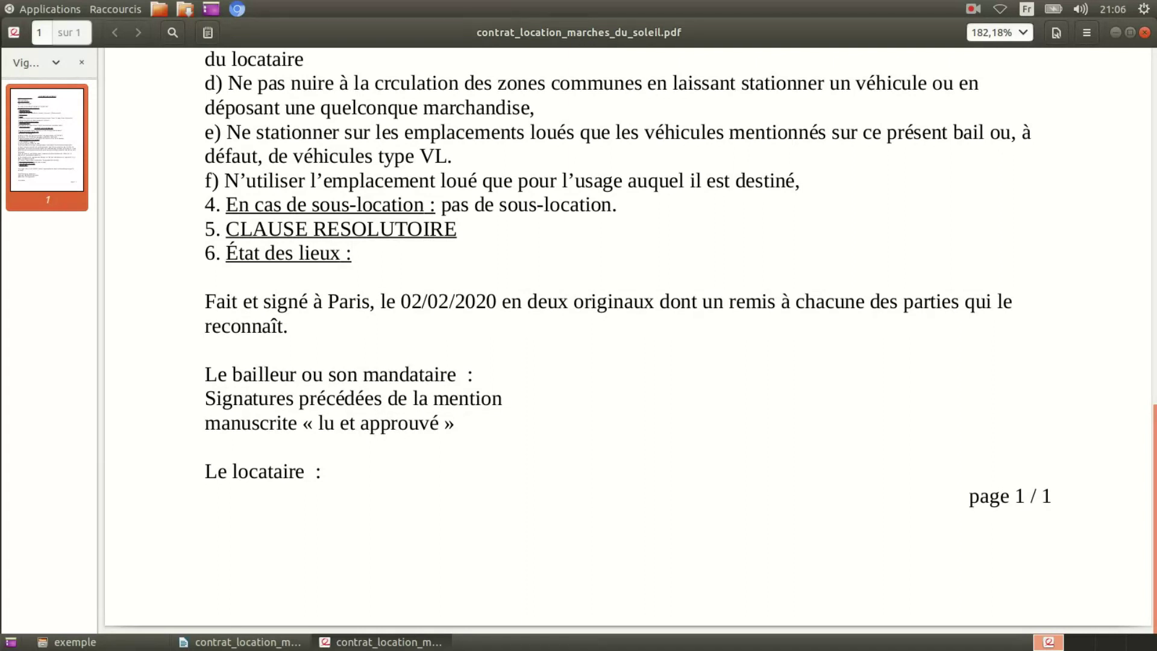
click(1145, 32)
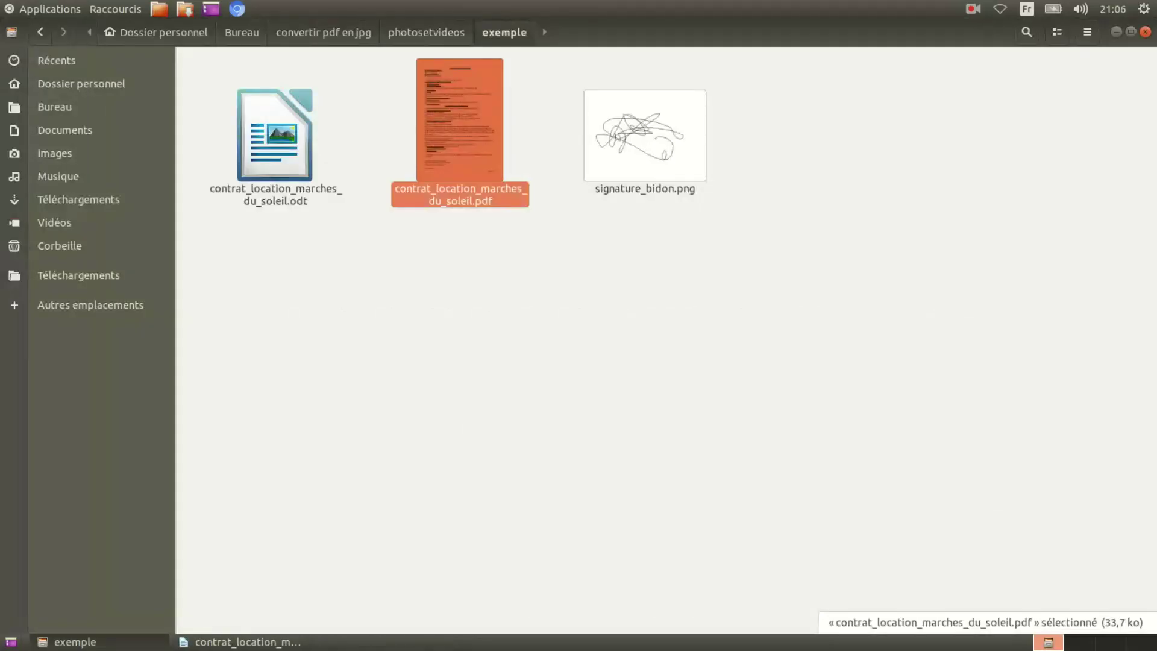
- Preview the contract PDF and the signature image from Files, then reselect the PDF
right_click(468, 261)
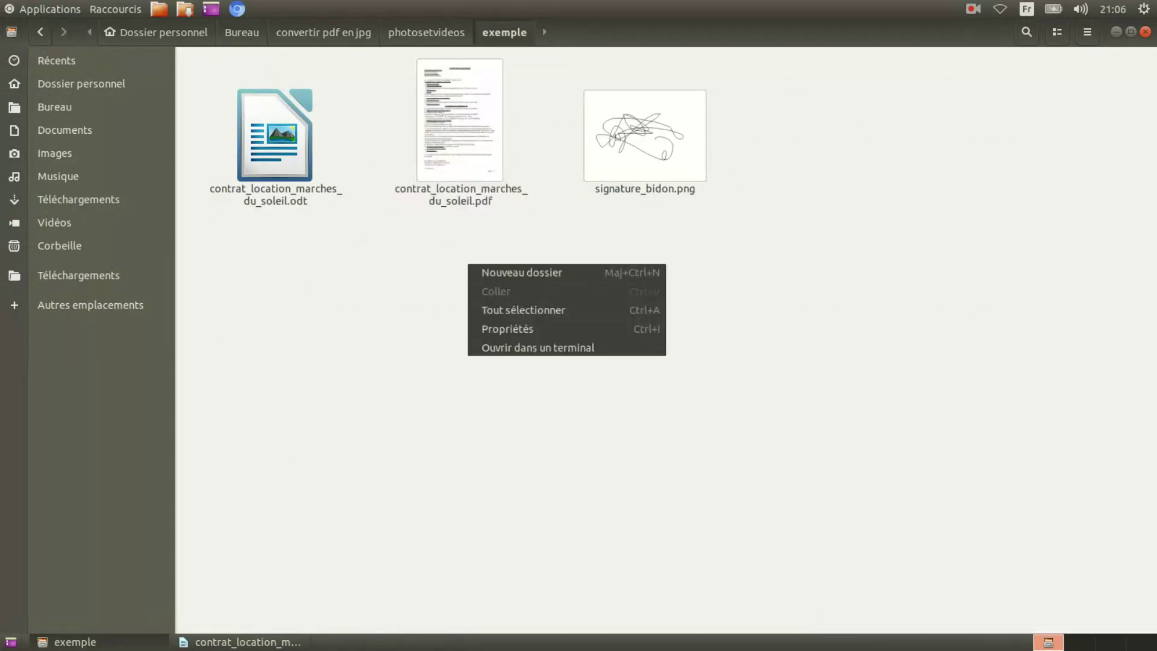
right_click(477, 179)
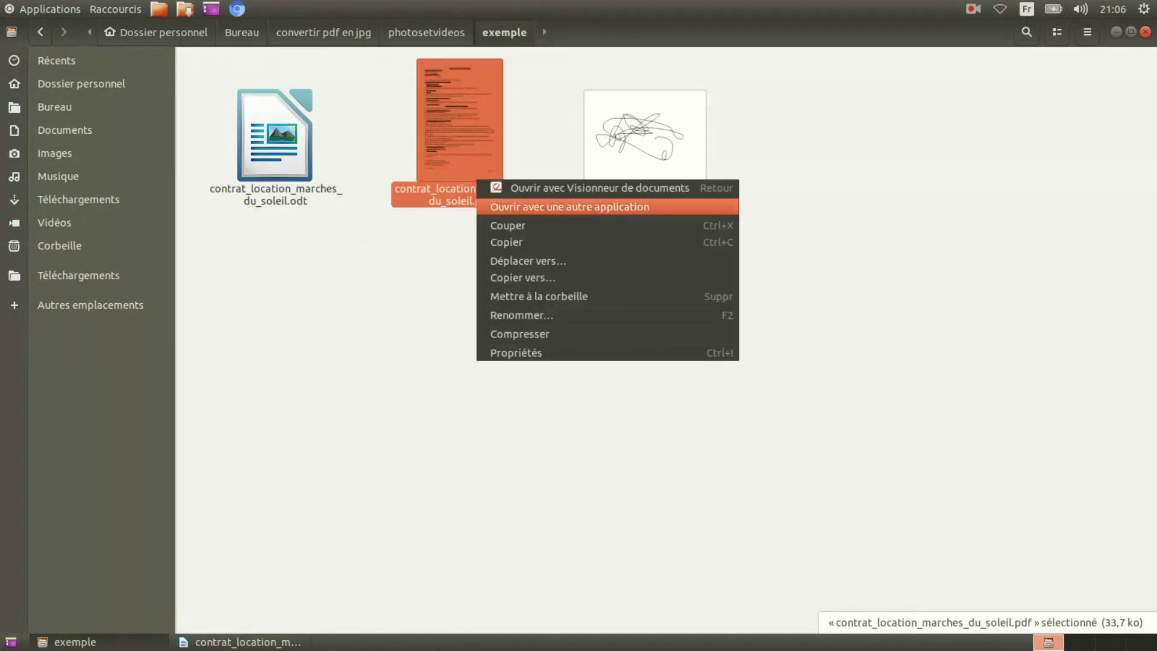
right_click(453, 164)
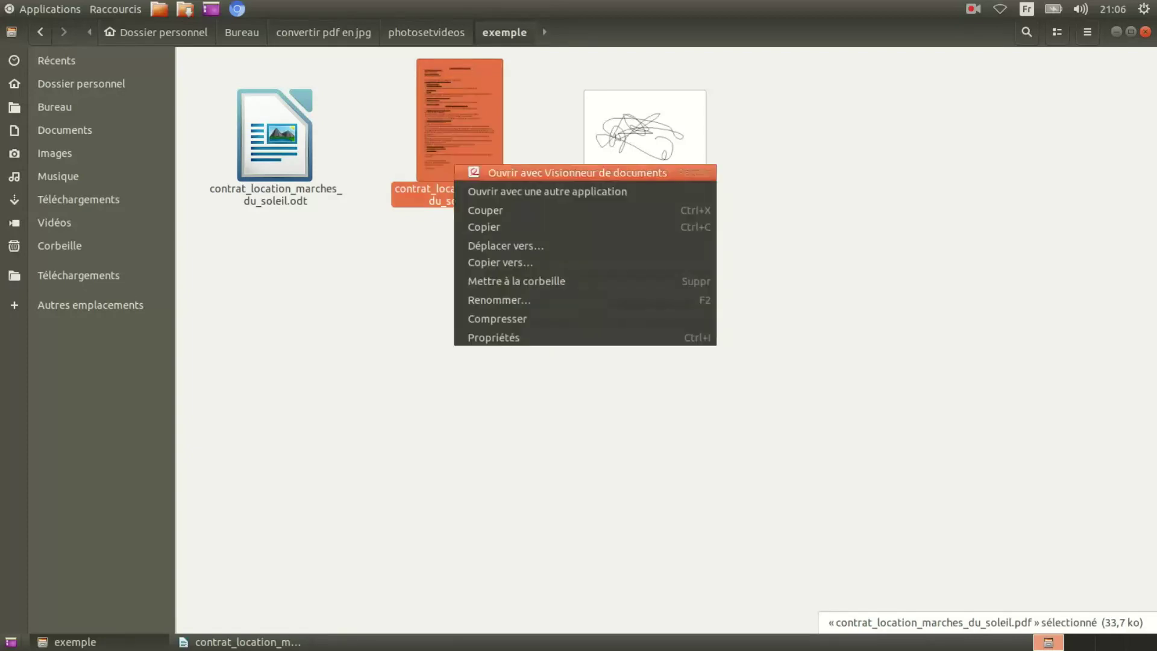
click(542, 190)
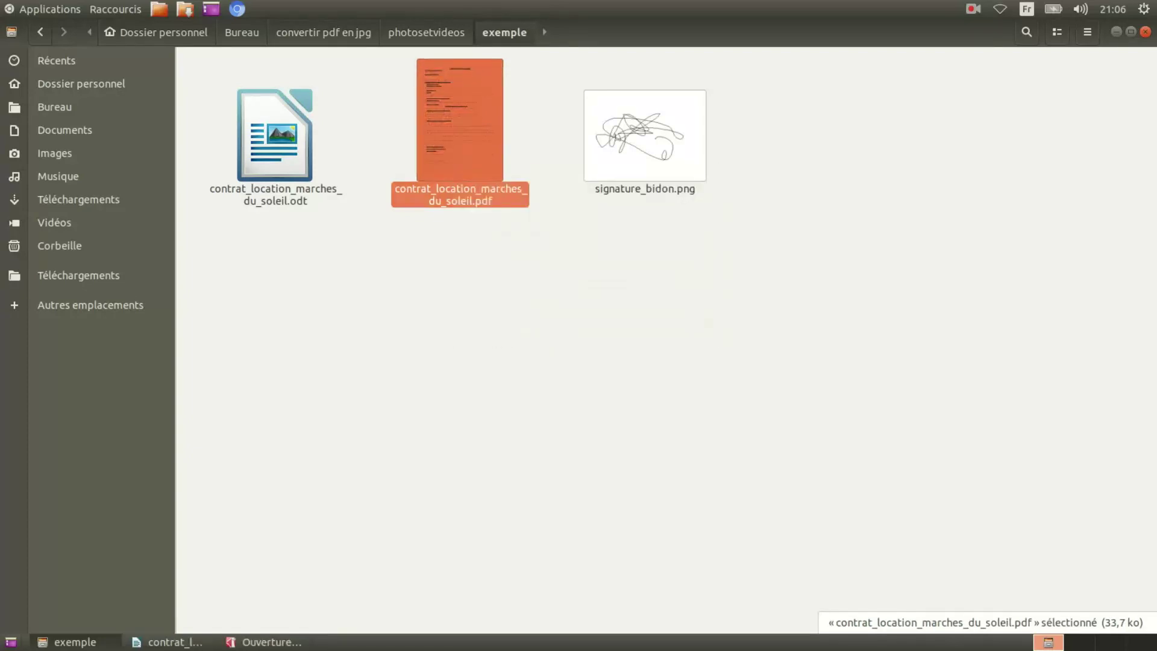
scroll(627, 338, down, 5)
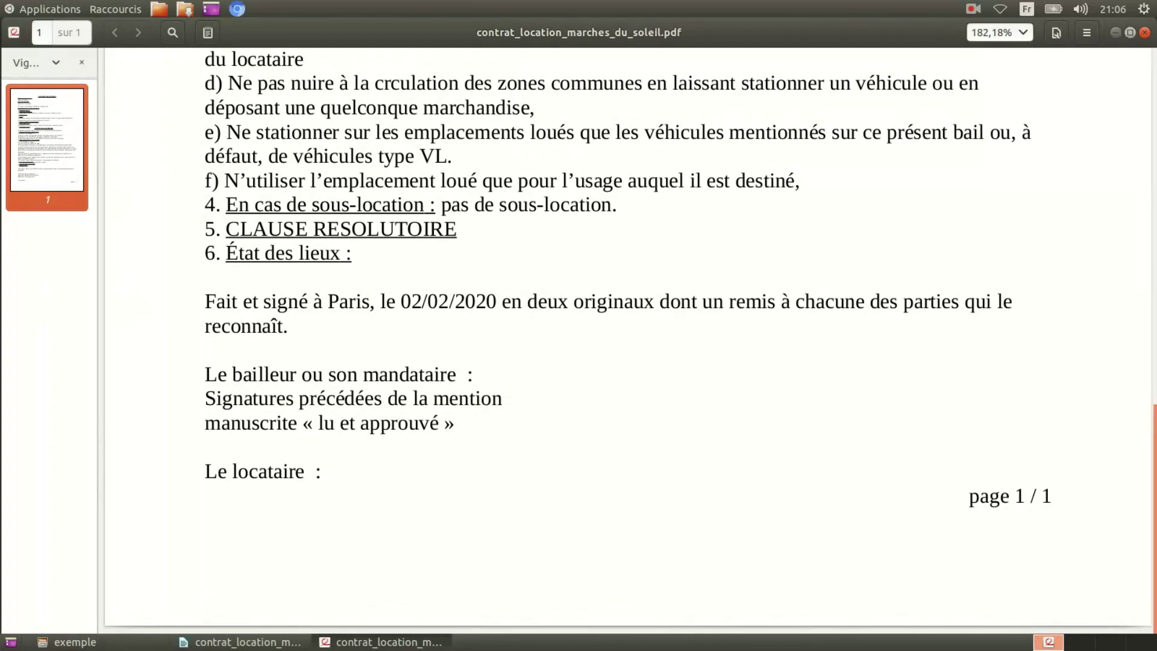
click(1144, 32)
right_click(466, 178)
key(Escape)
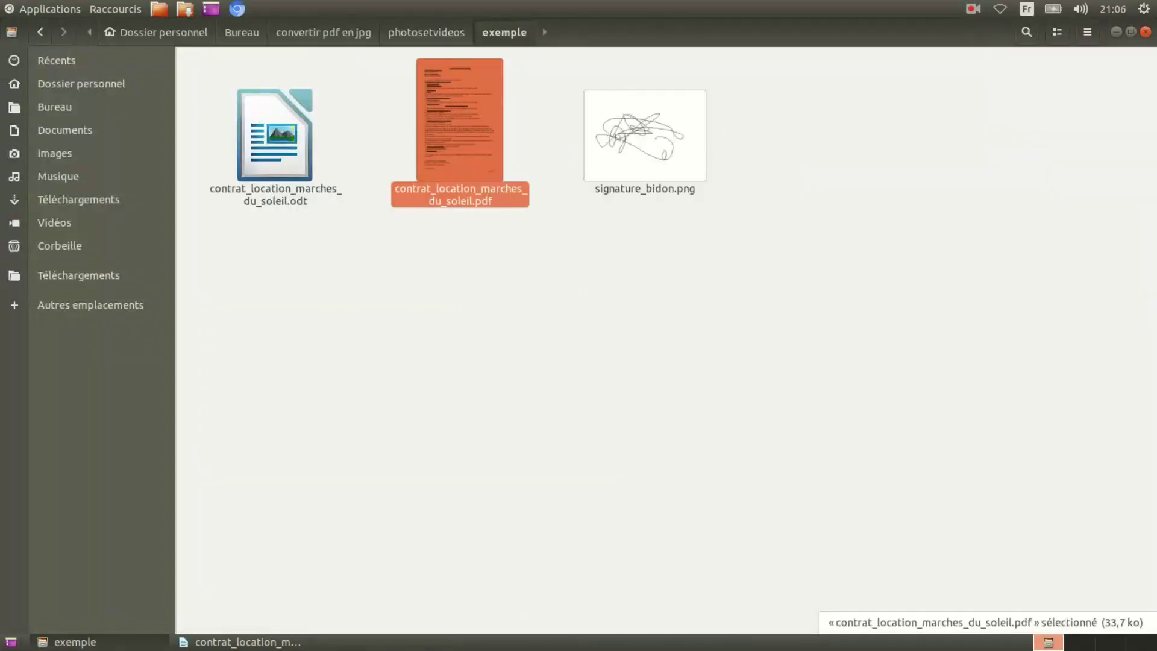
key(Right)
key(Return)
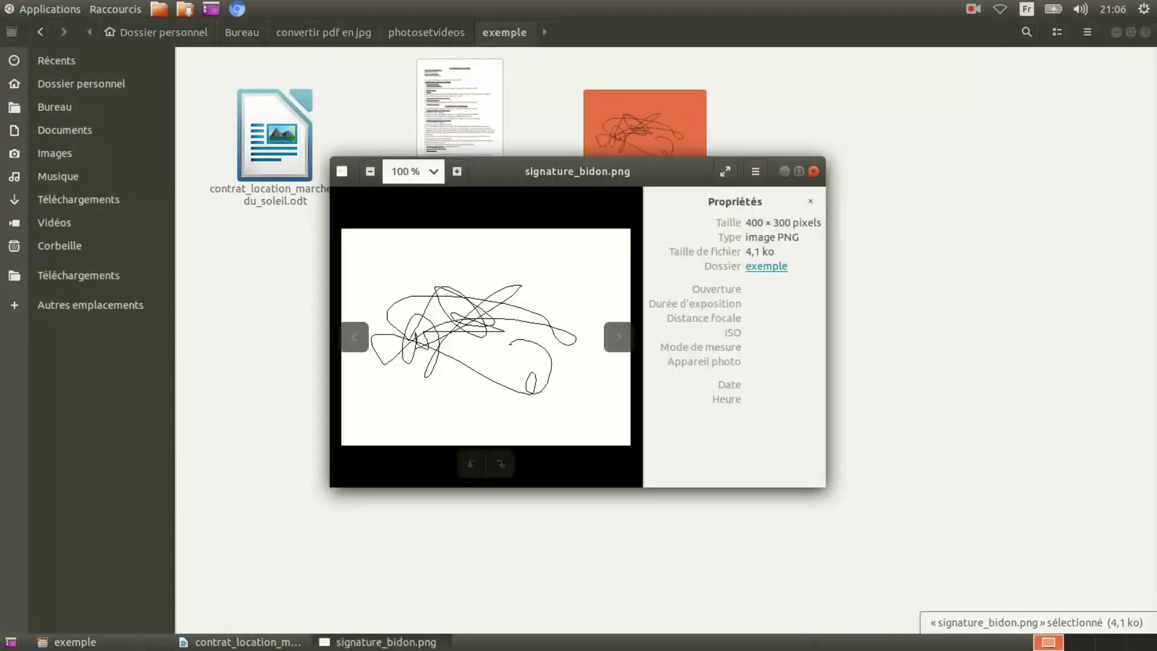
key(Escape)
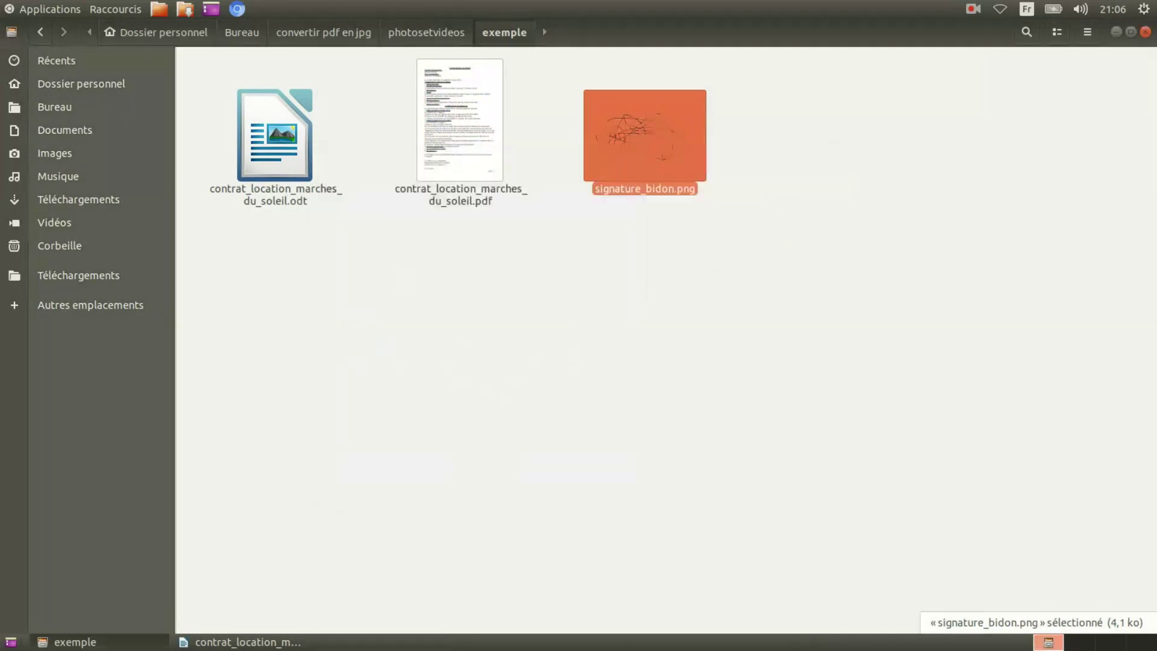
key(Left)
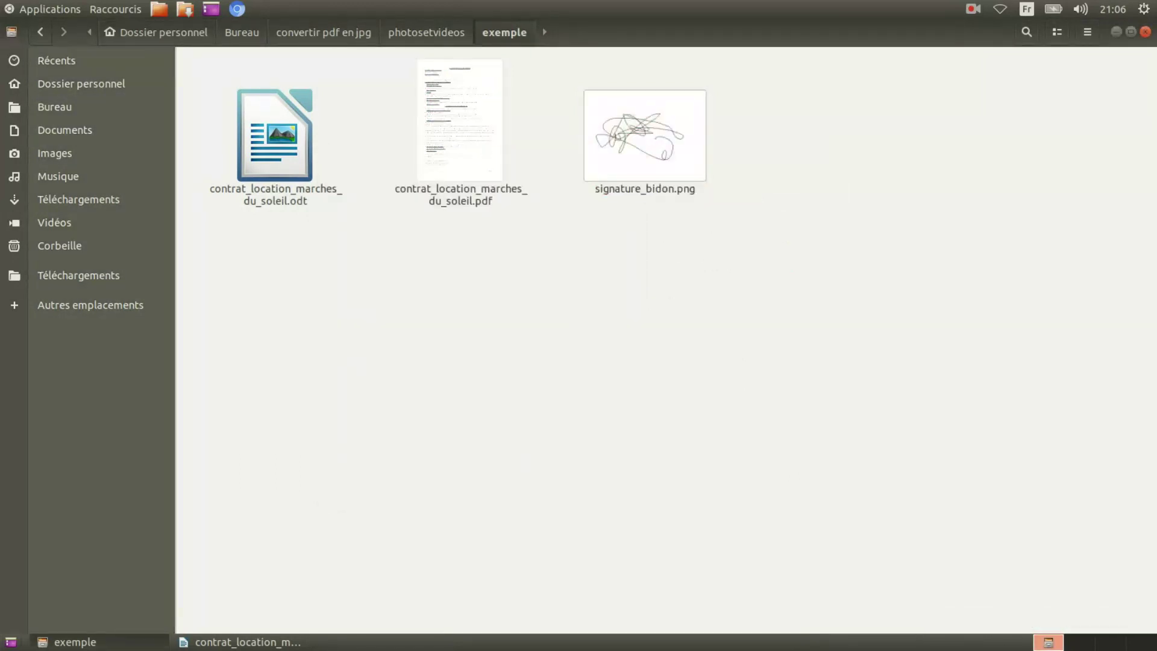
- Open the contract PDF with GIMP through 'Ouvrir avec une autre application'
key(shift+F10)
key(Down)
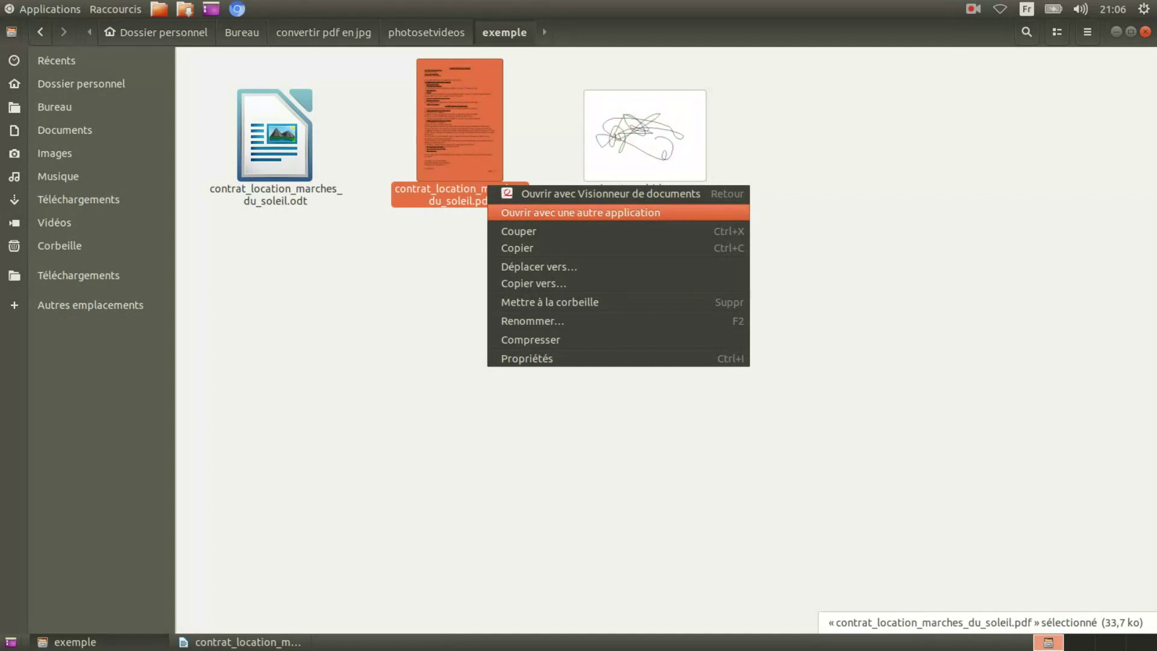
key(Return)
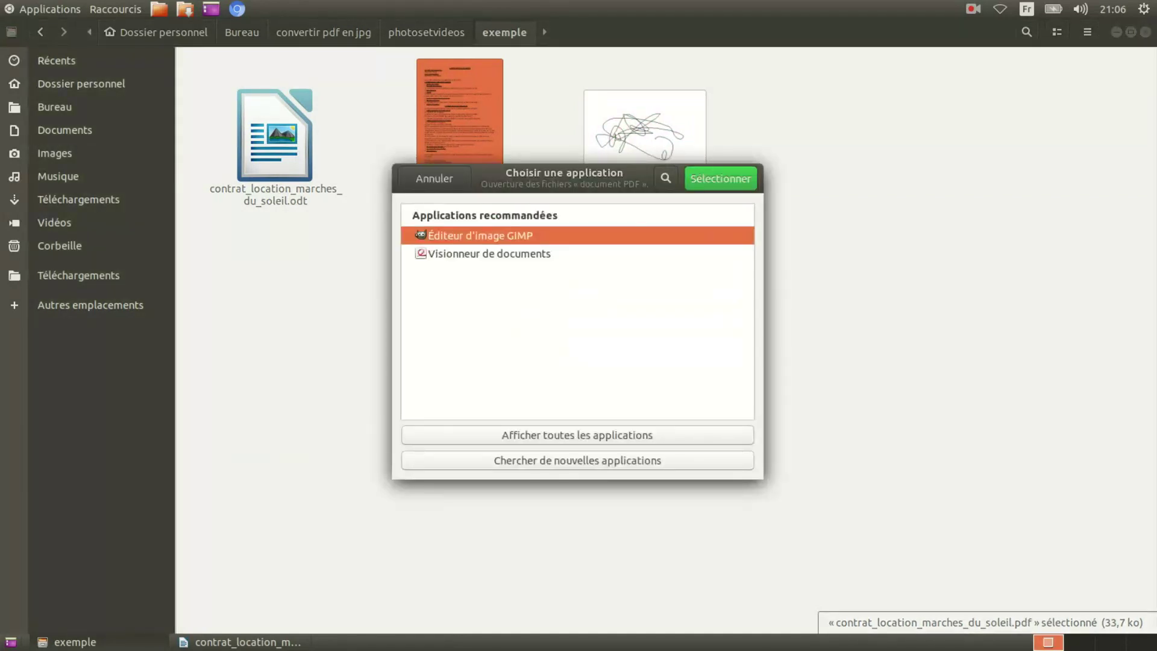
key(Return)
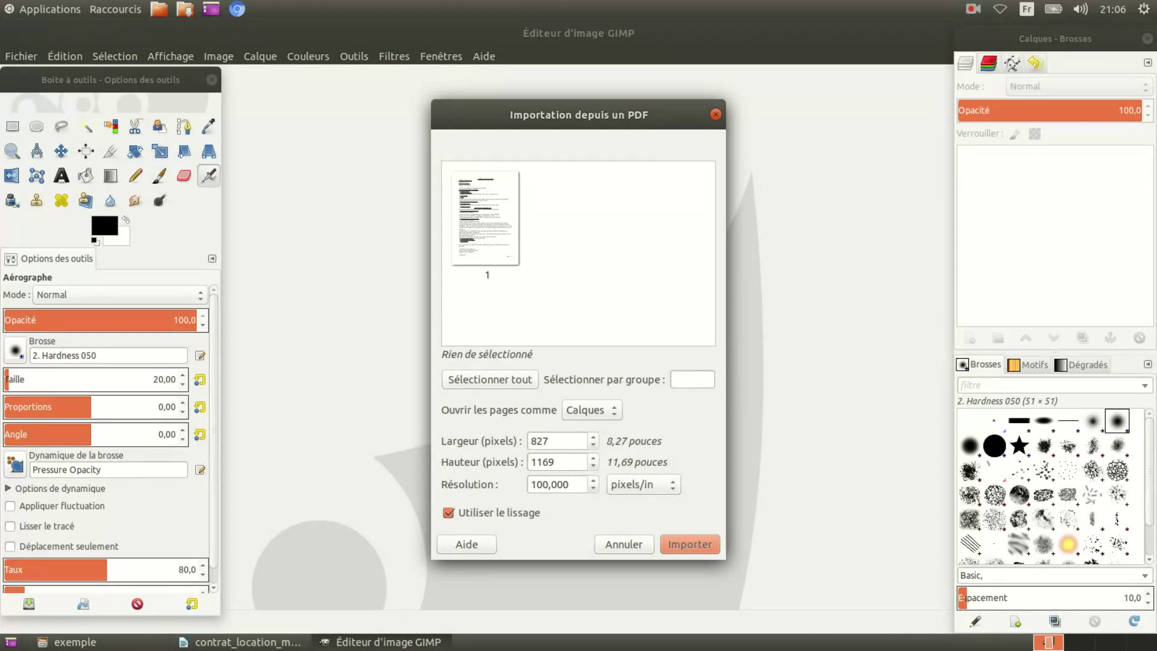
- Import PDF page 1 and save it as contrat_location_marches_du_soleil.xcf, checking it in Files
key(ctrl+a)
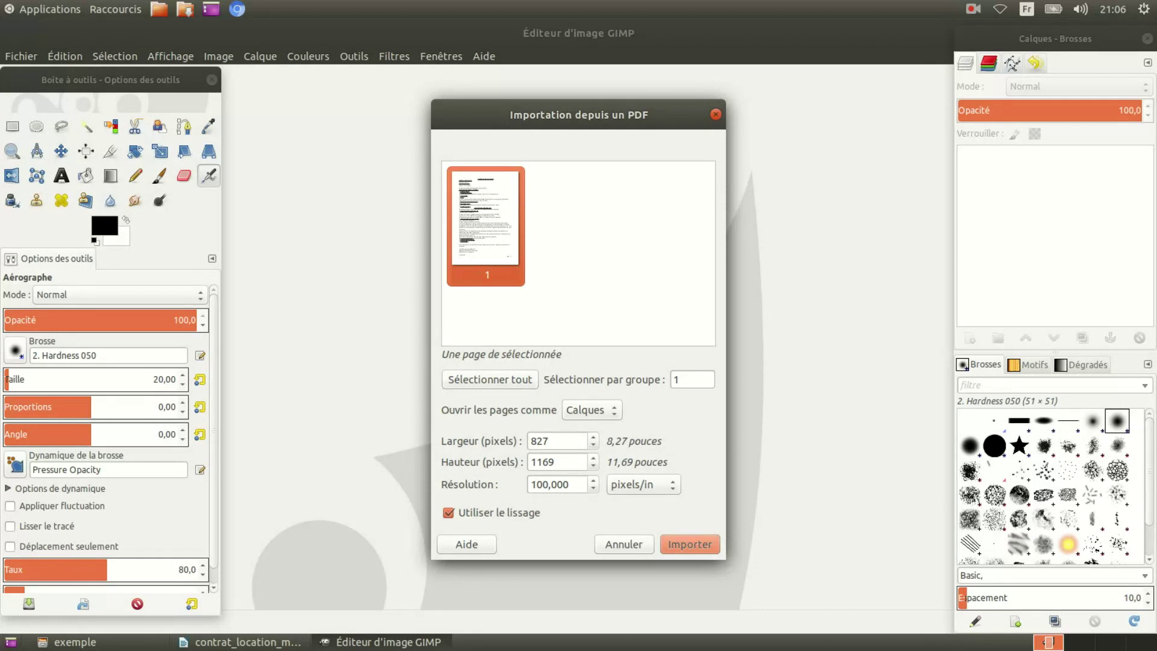
key(Return)
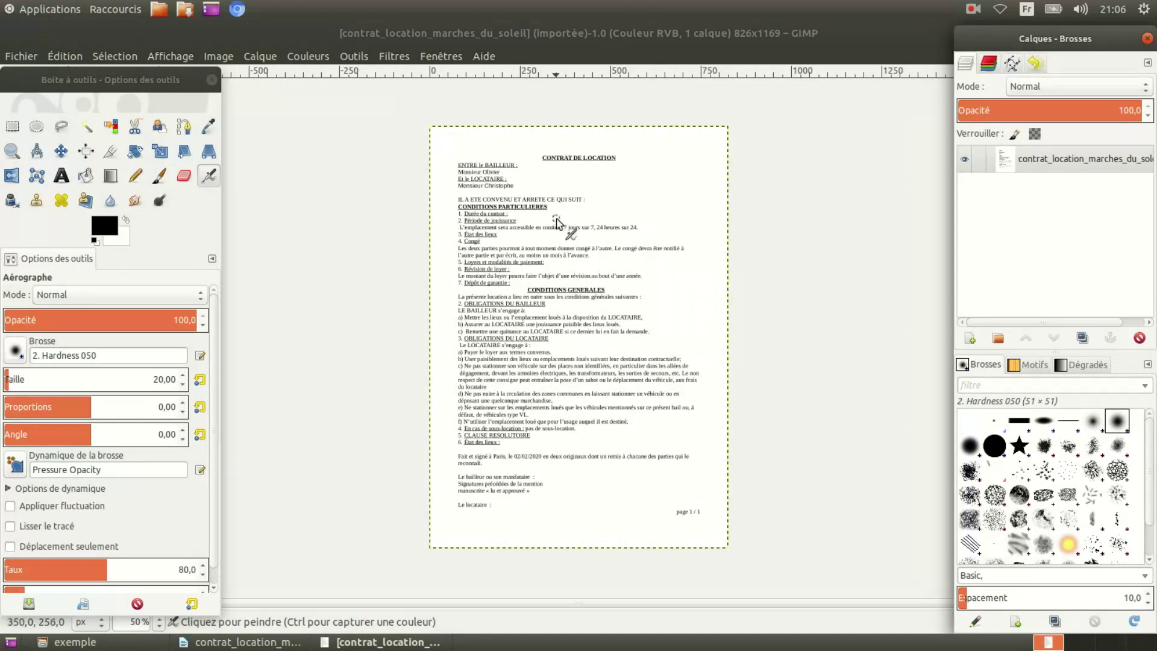
key(ctrl+s)
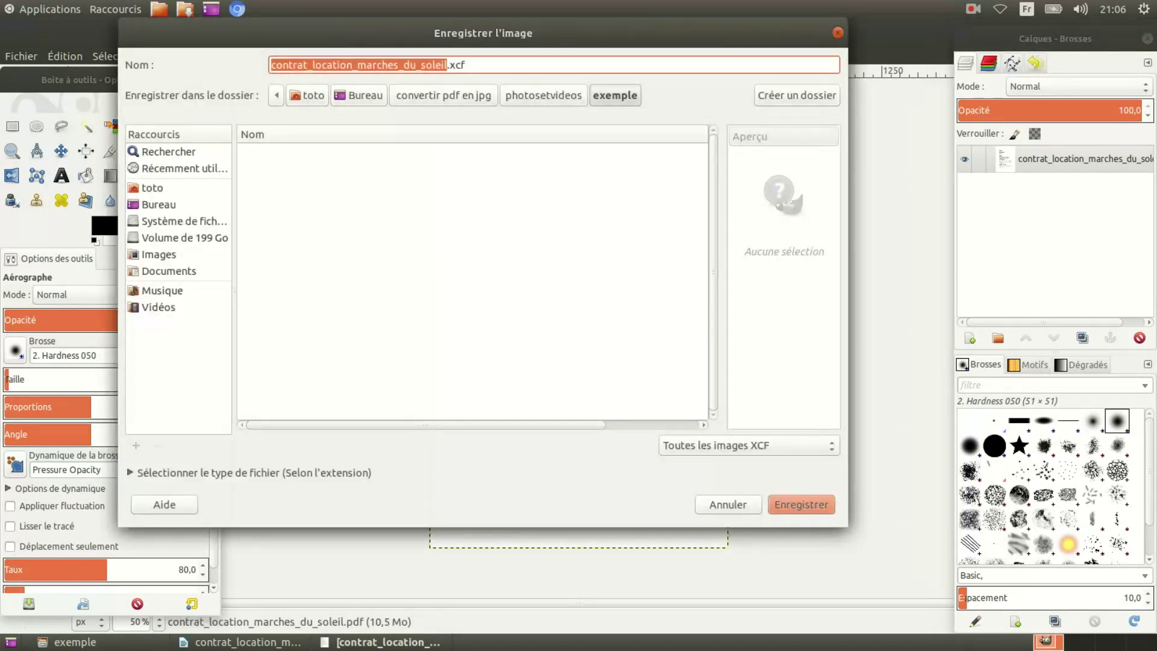
key(Return)
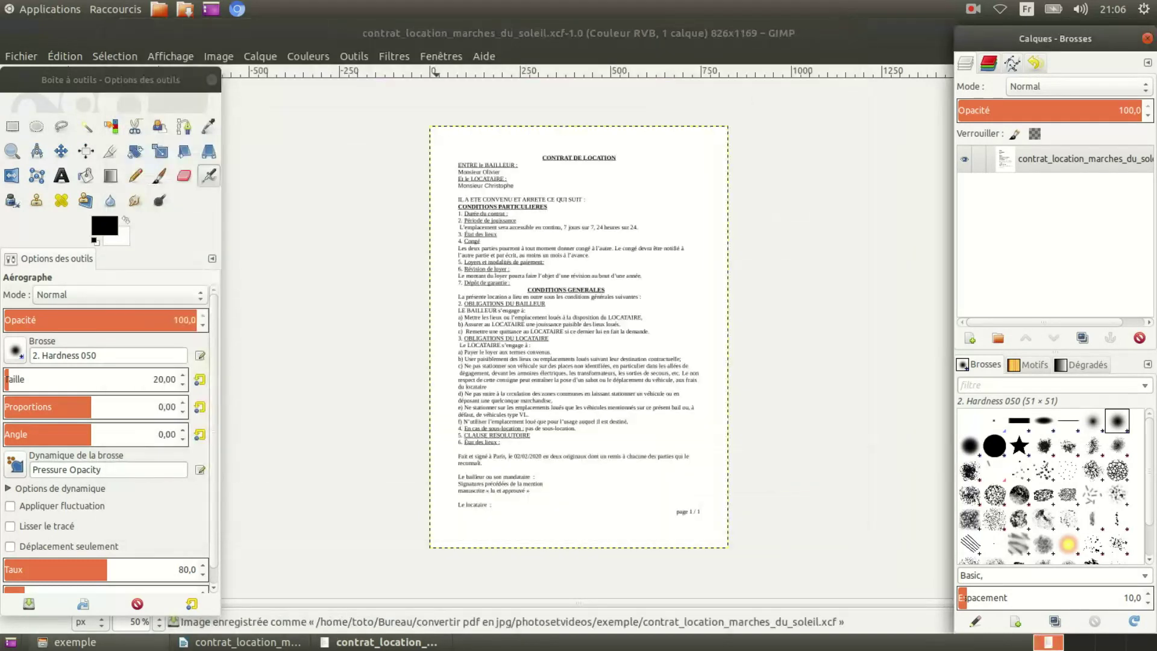
key(alt+Tab)
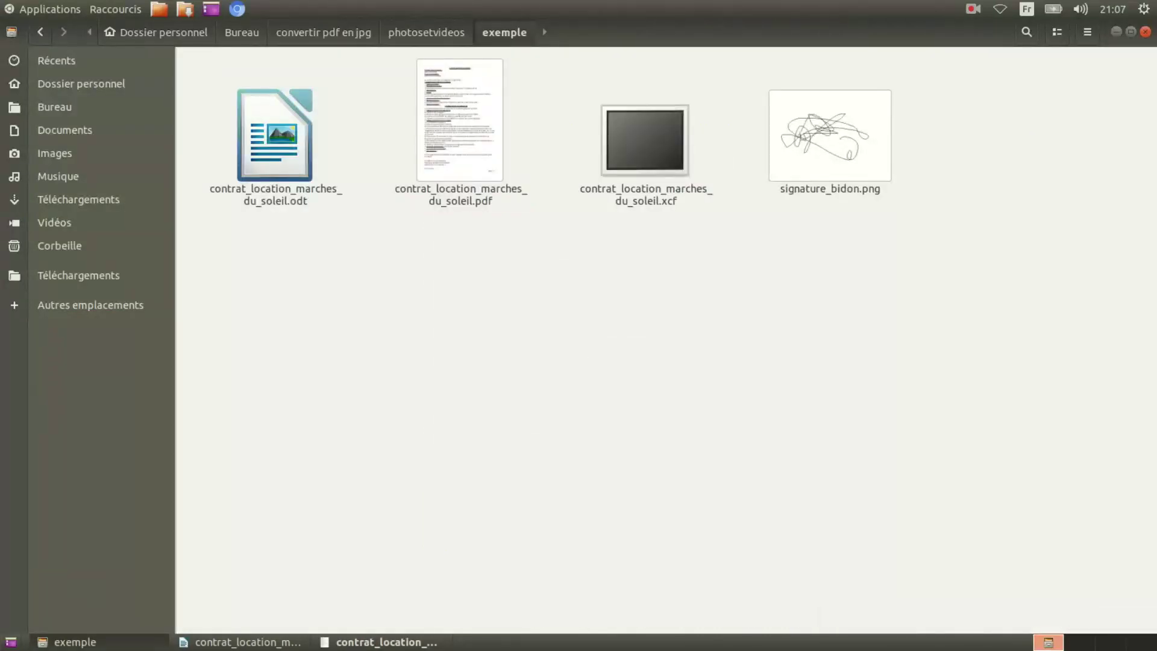
key(alt+Tab)
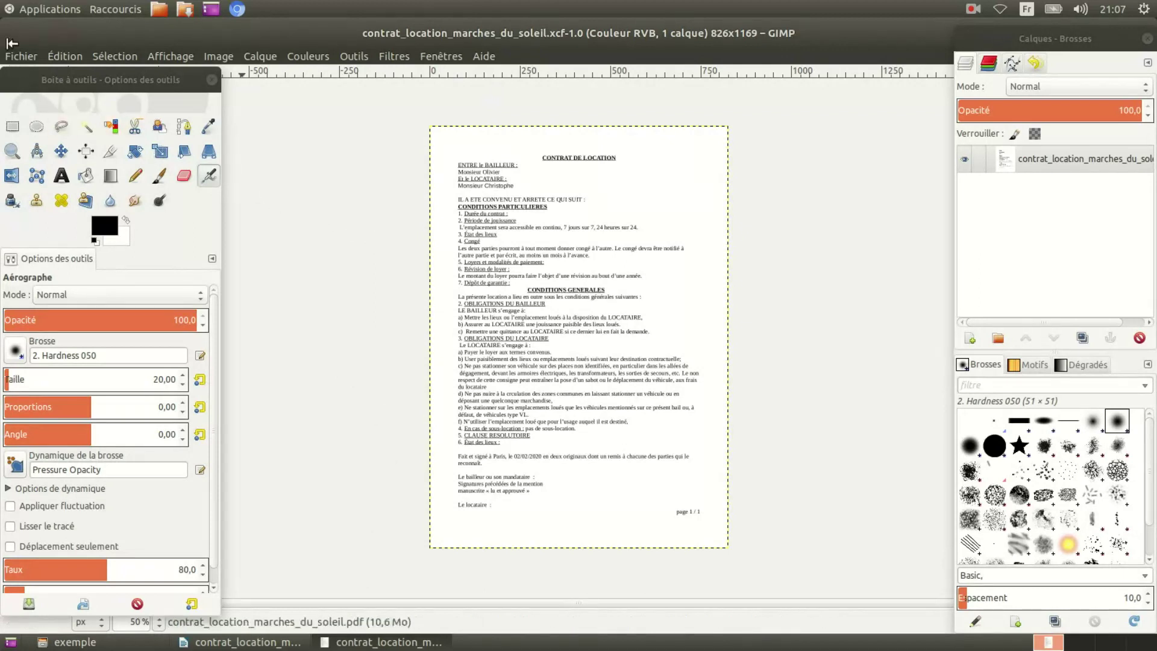
- Export the contract image as contrat_location_marches_du_soleil.png with the default PNG options
click(21, 57)
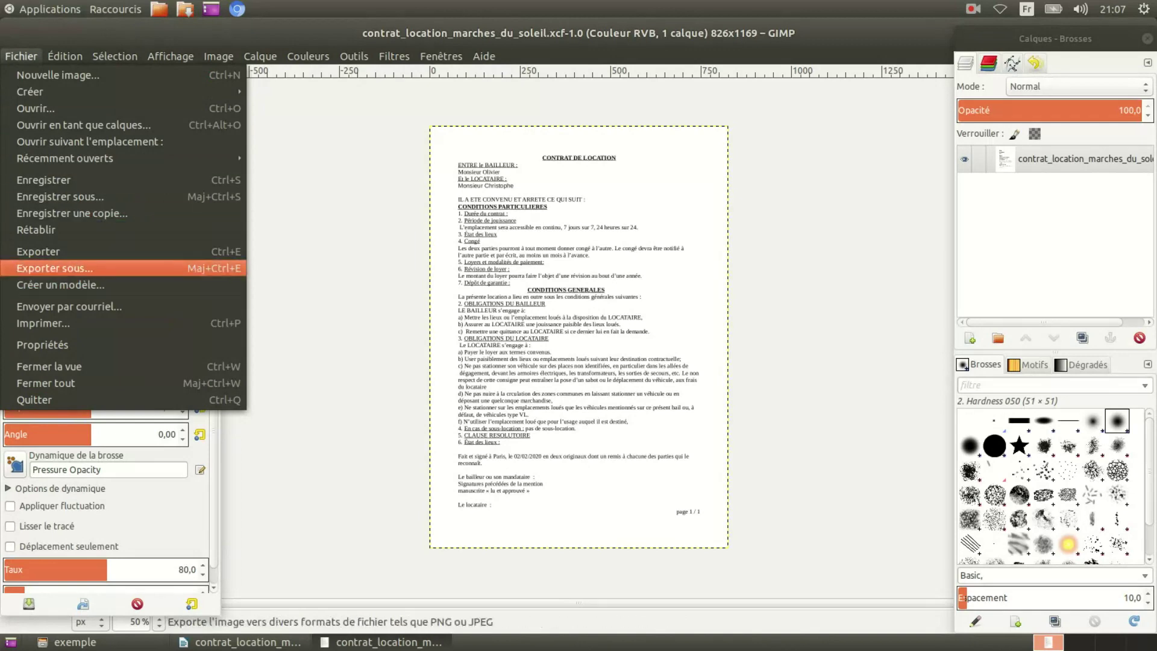
click(90, 268)
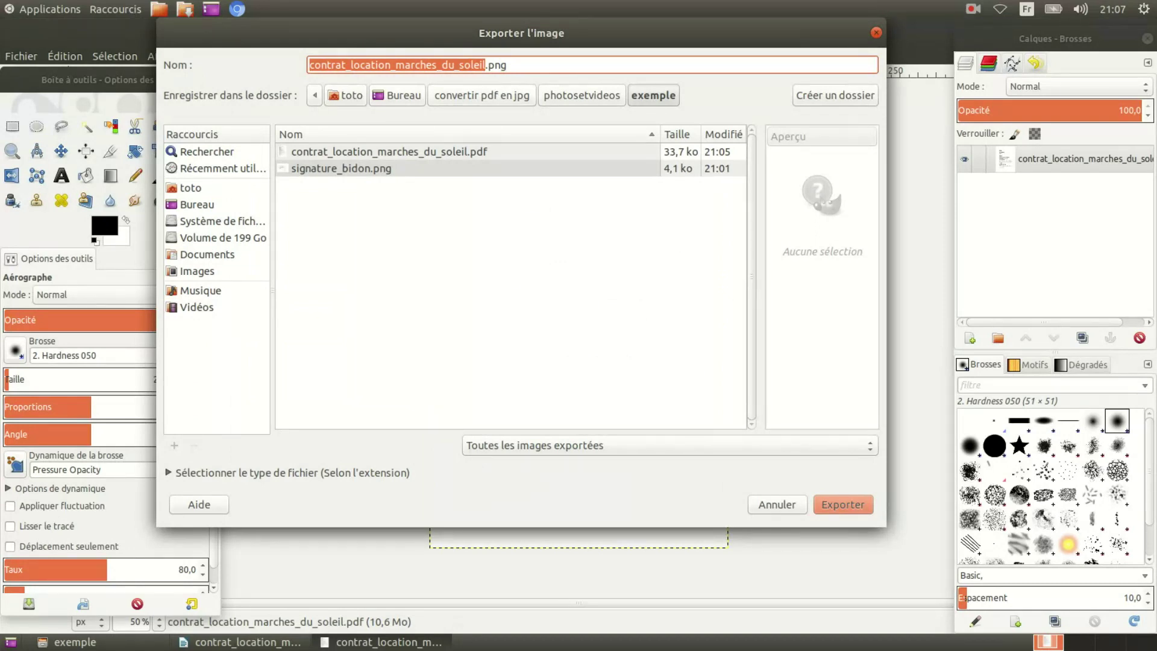
click(844, 506)
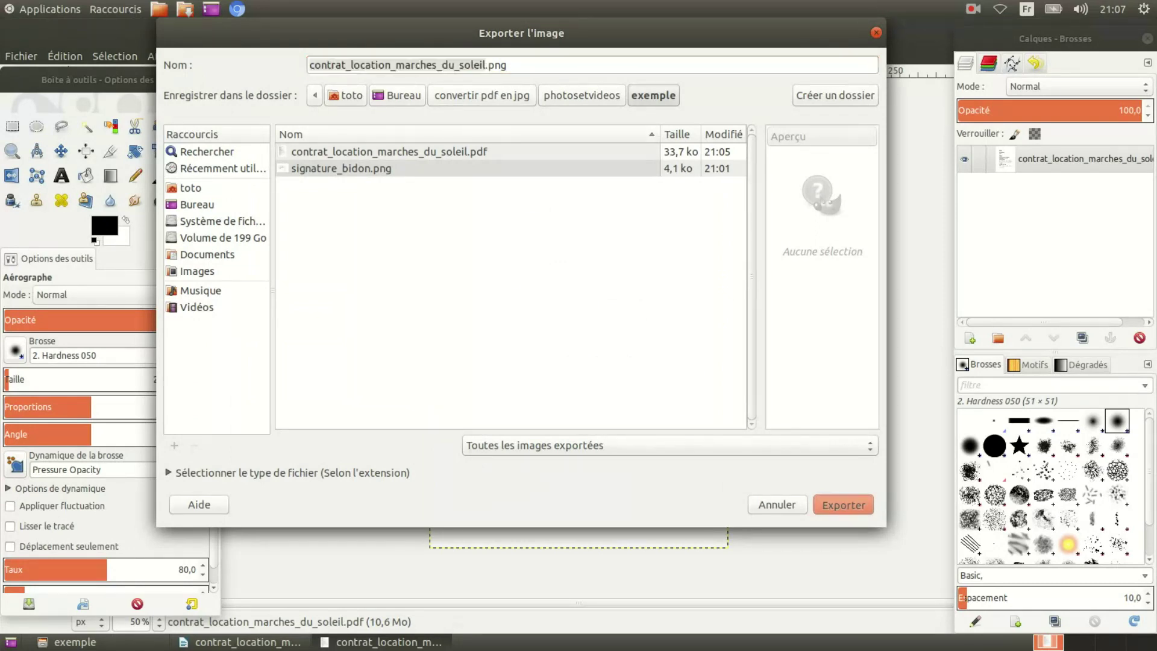
click(671, 400)
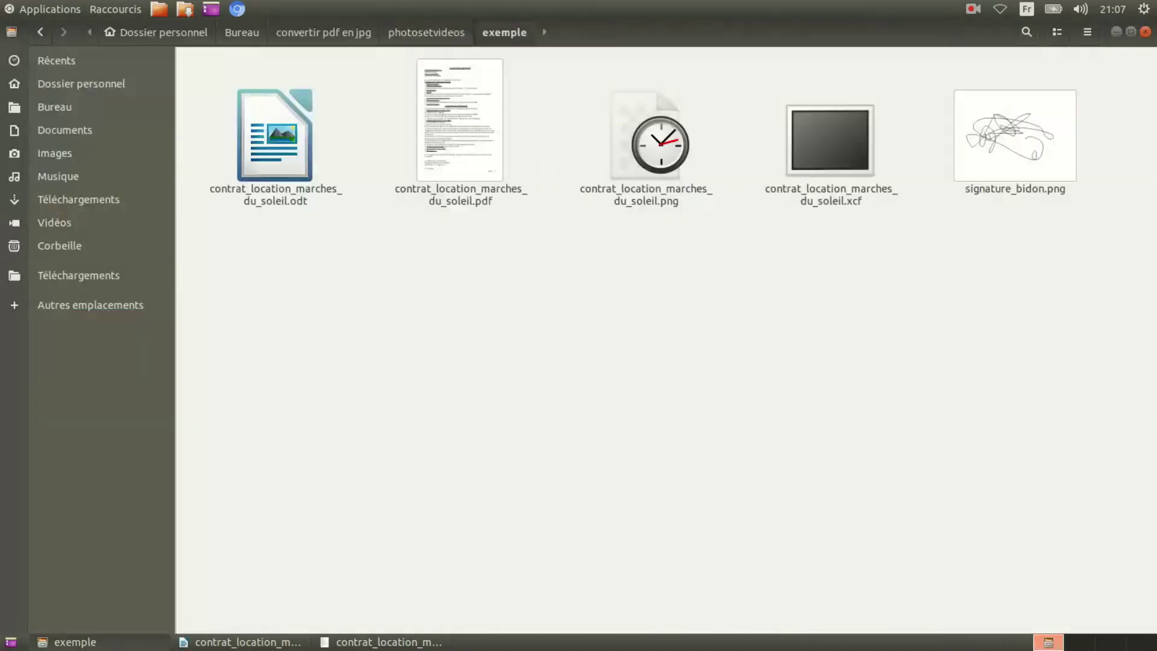
click(67, 642)
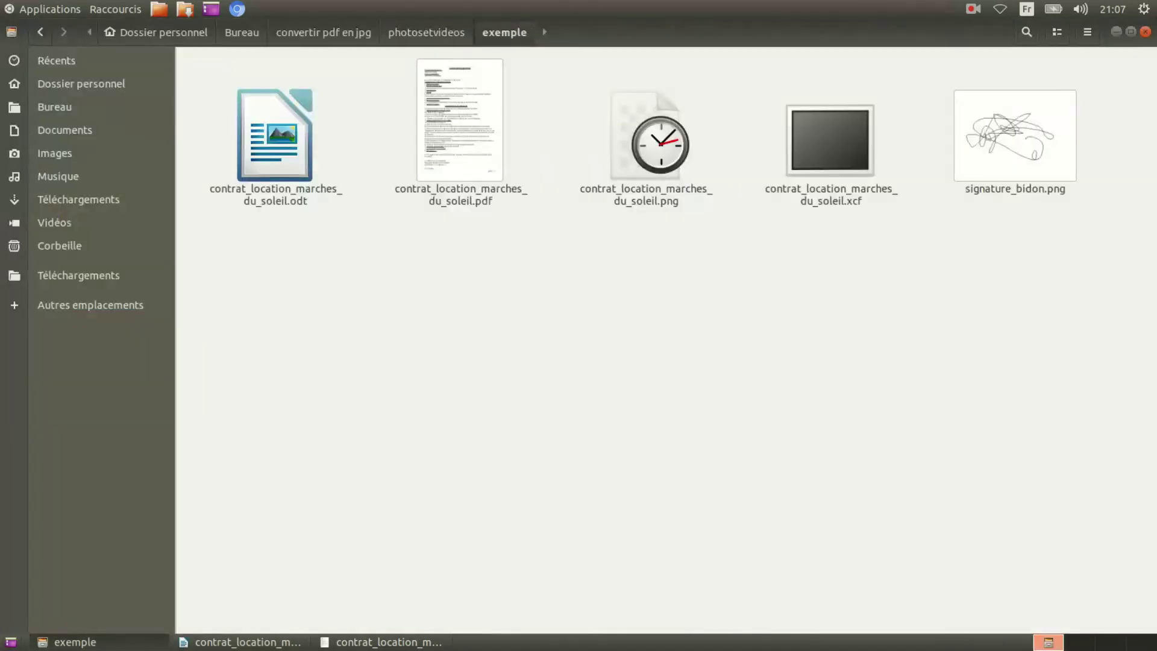
double_click(644, 120)
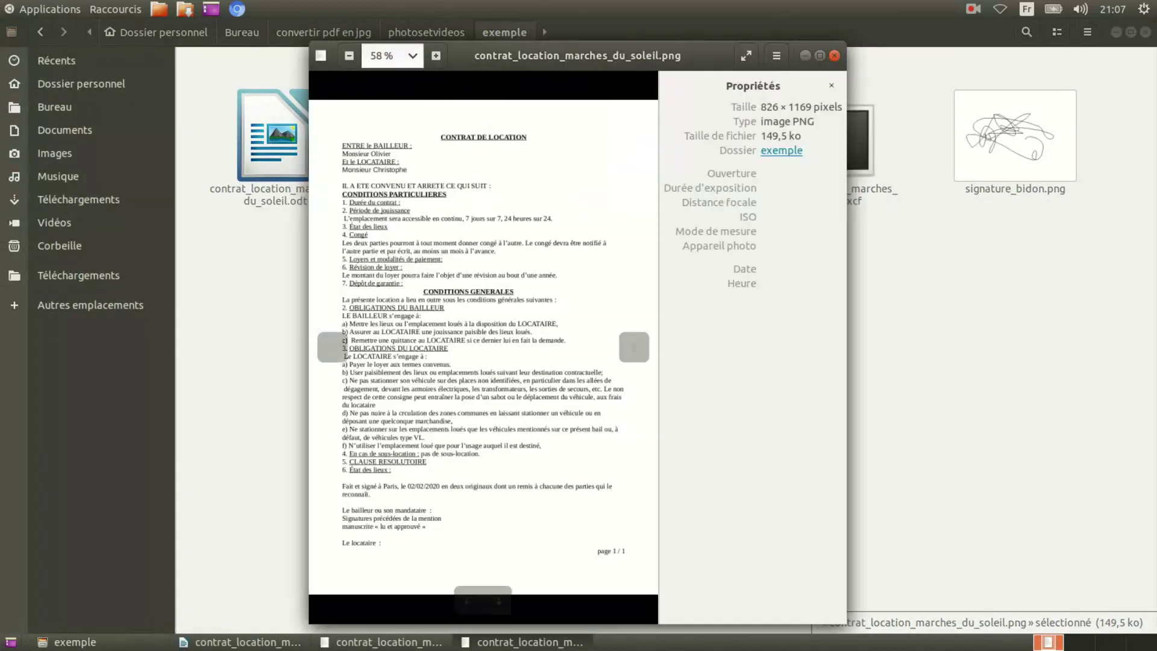
key(ctrl+w)
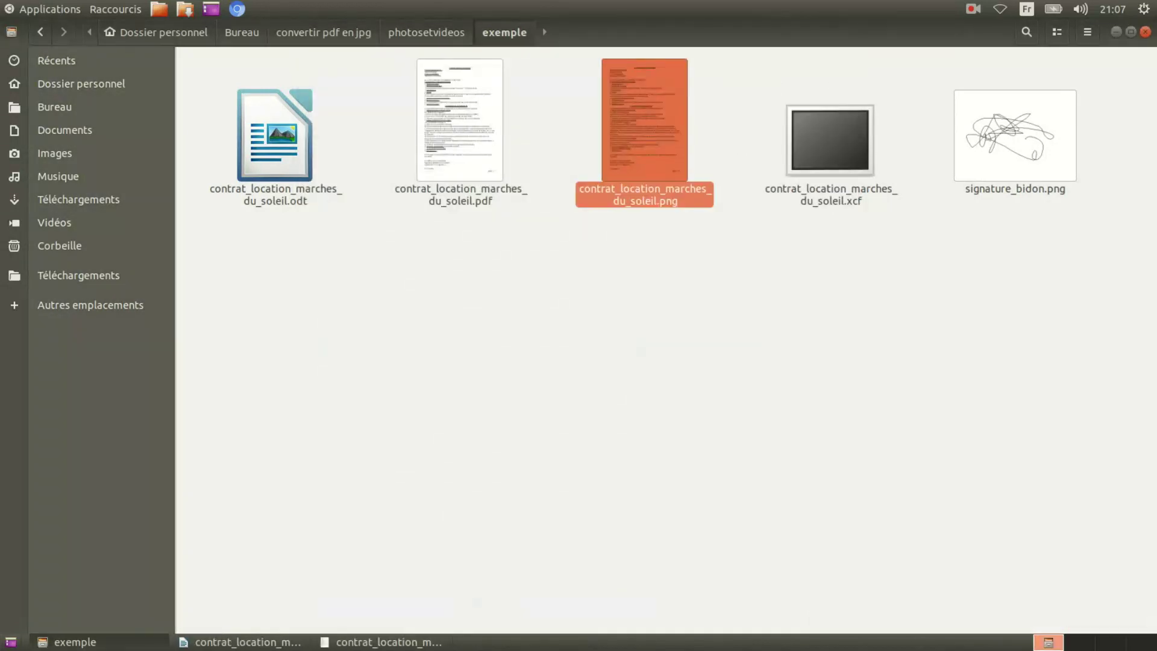
key(Left)
key(Right)
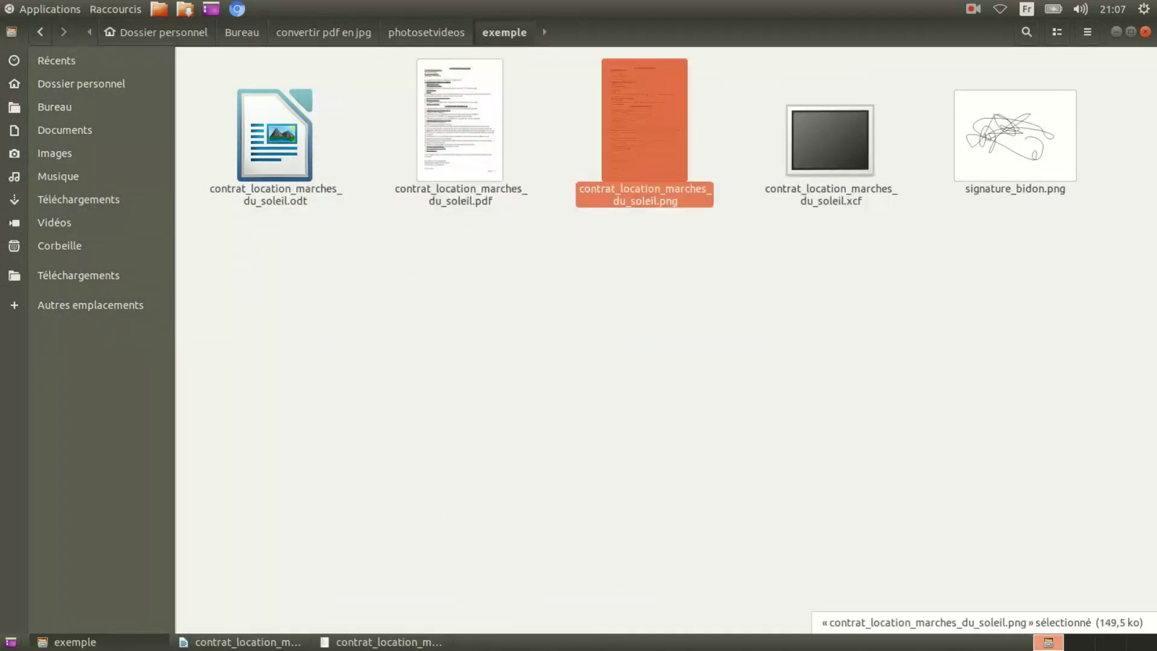
key(Return)
scroll(452, 297, up, 5)
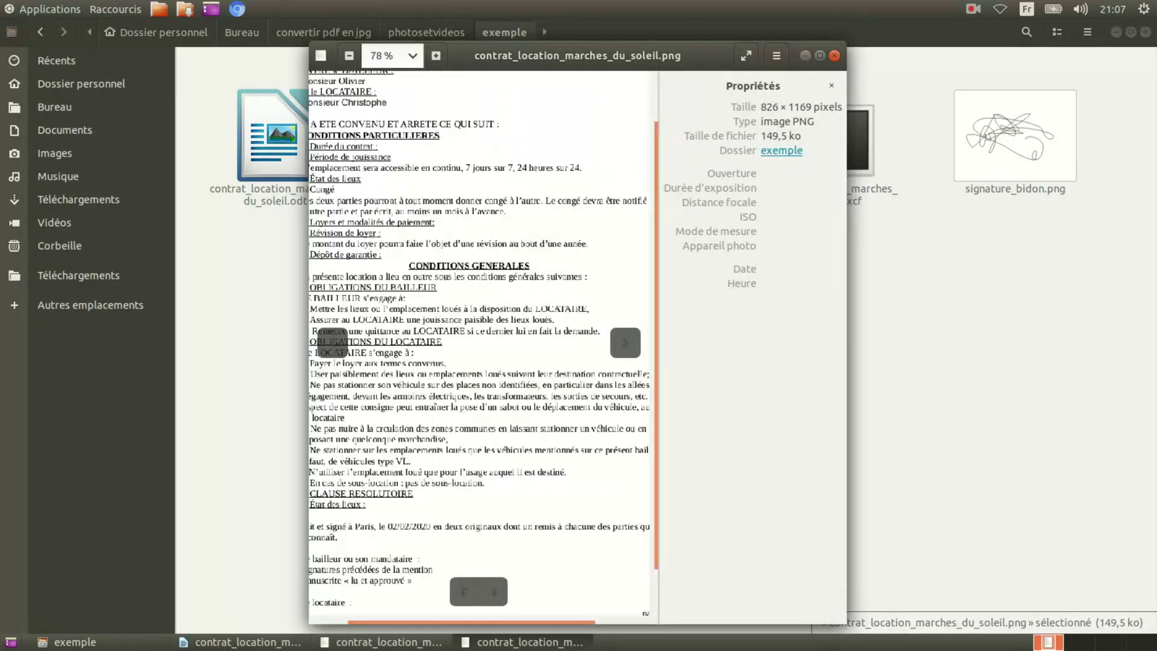
scroll(453, 297, up, 3)
scroll(453, 296, up, 4)
scroll(453, 296, up, 6)
key(super+Up)
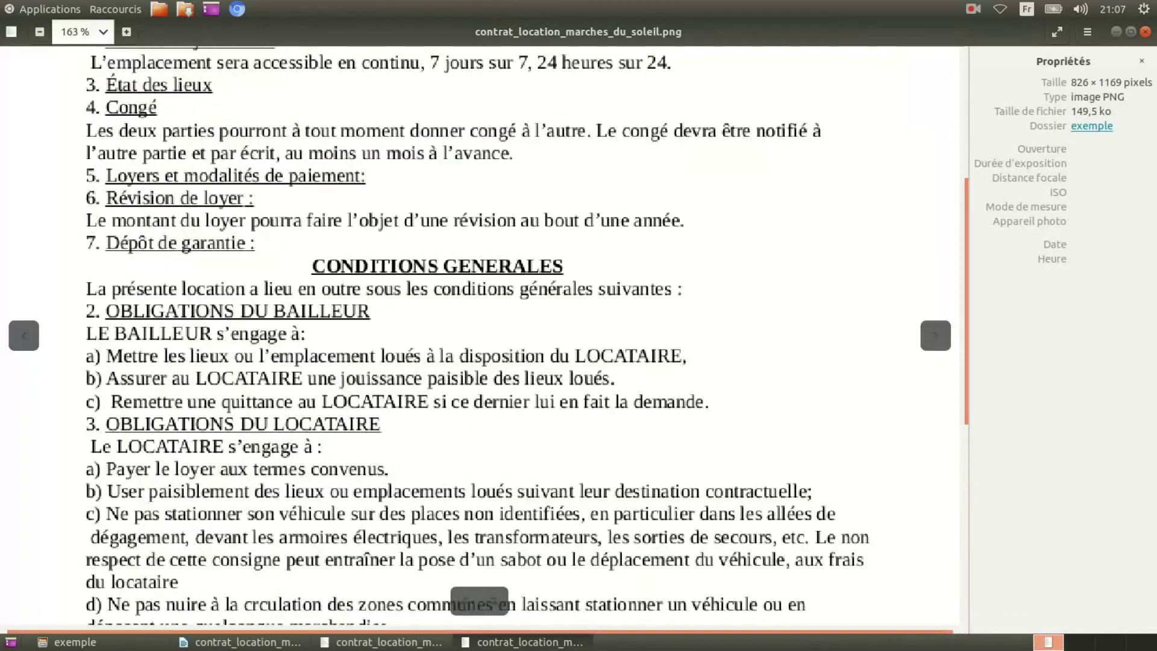
scroll(479, 337, up, 3)
scroll(479, 337, down, 3)
scroll(479, 338, down, 3)
scroll(478, 337, down, 3)
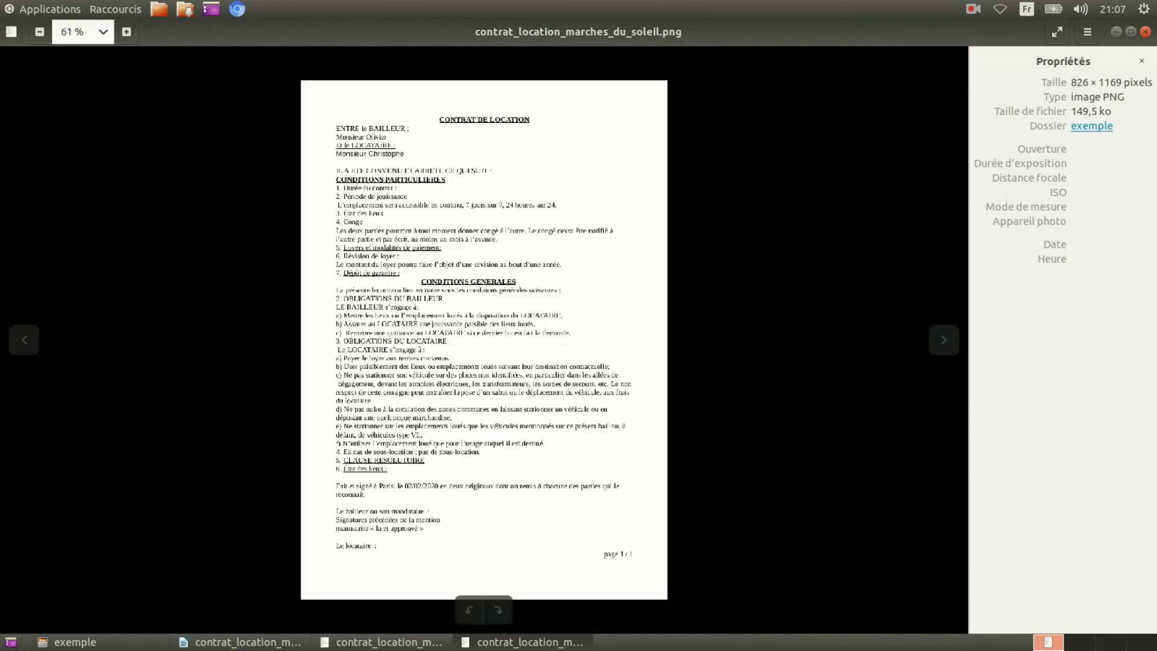
scroll(479, 338, up, 4)
scroll(479, 338, down, 3)
key(ctrl+w)
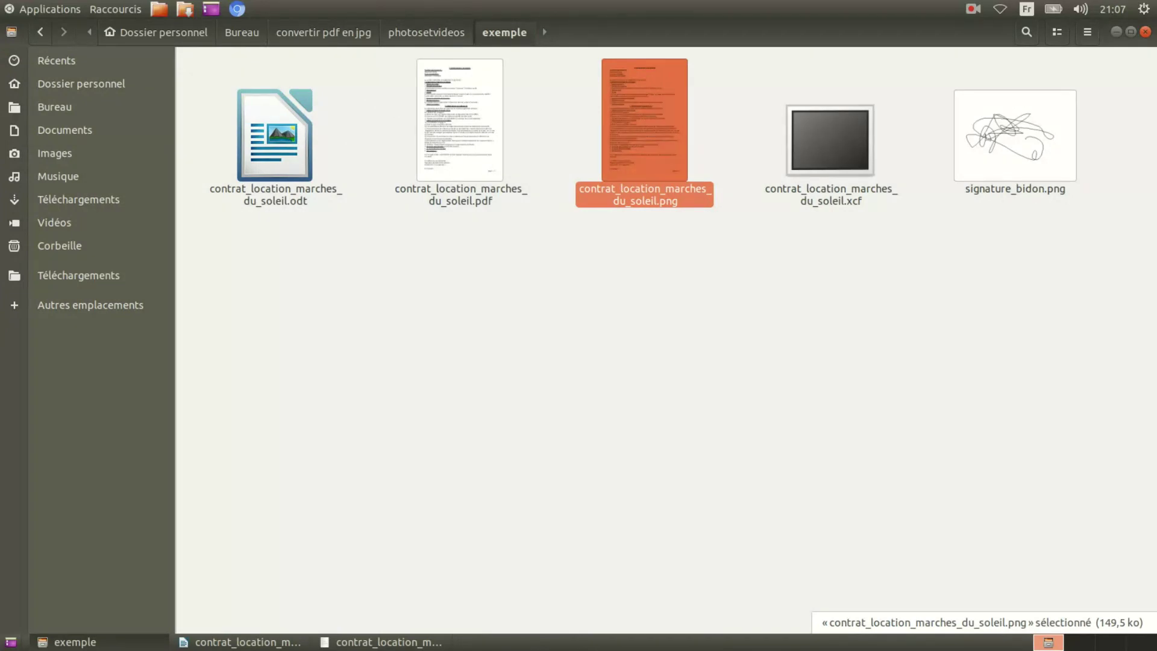
- Open the contract PNG in KolourPaint
key(shift+F10)
key(Down)
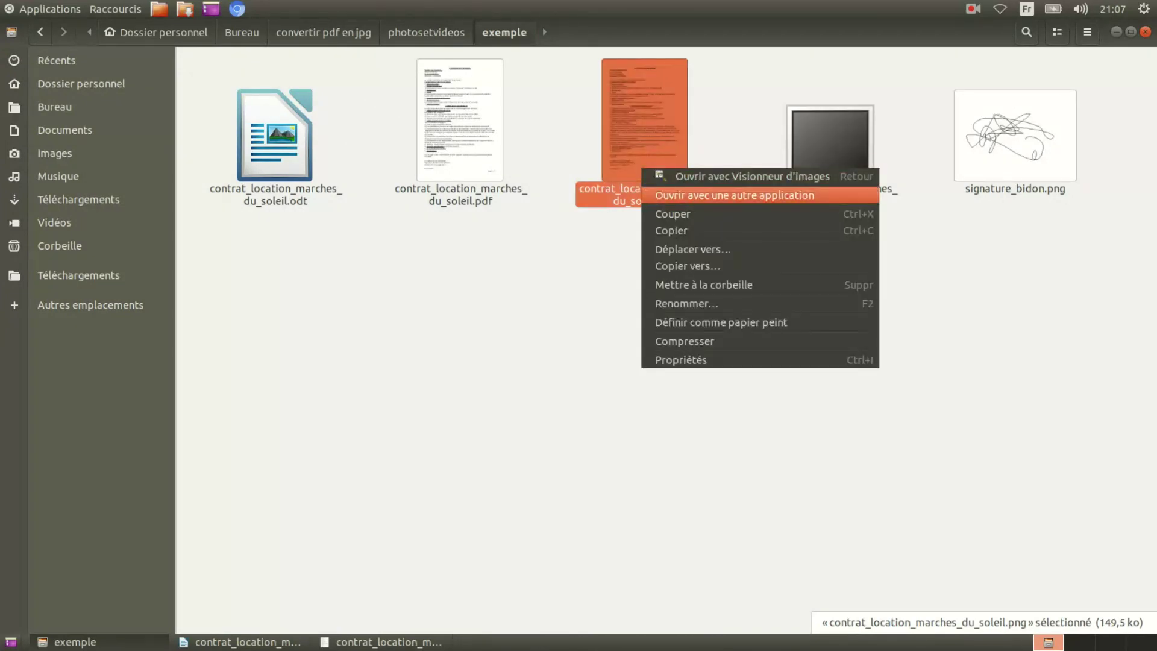
key(Return)
key(Down)
key(Return)
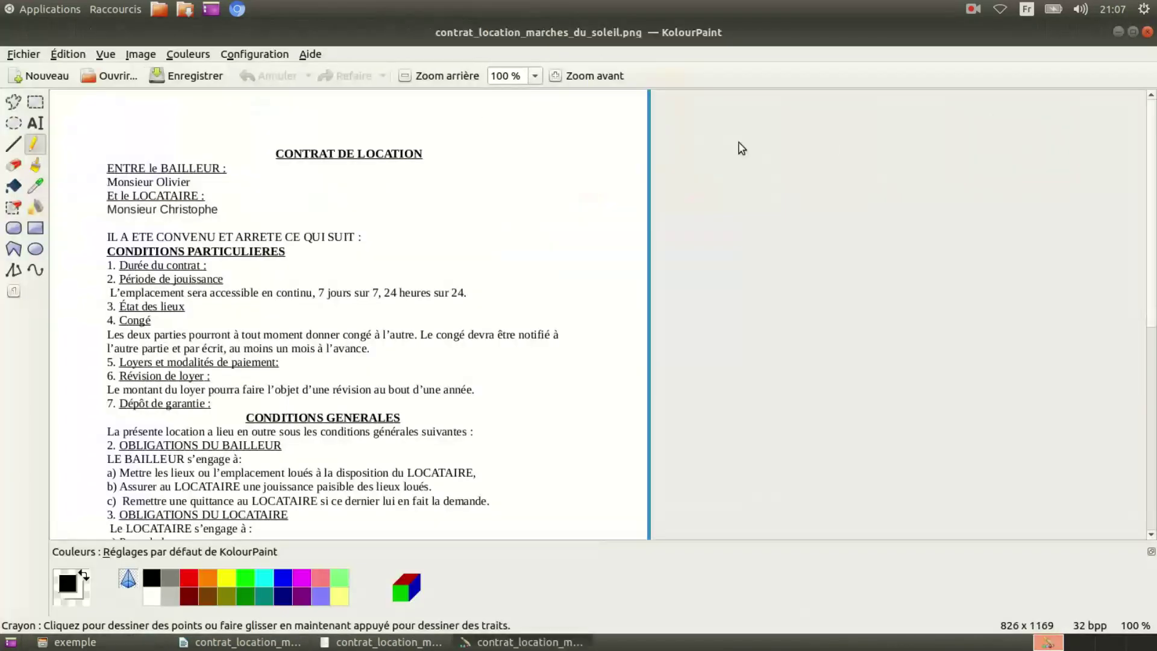
- Open signature_bidon.png in KolourPaint as well
click(519, 642)
right_click(1009, 146)
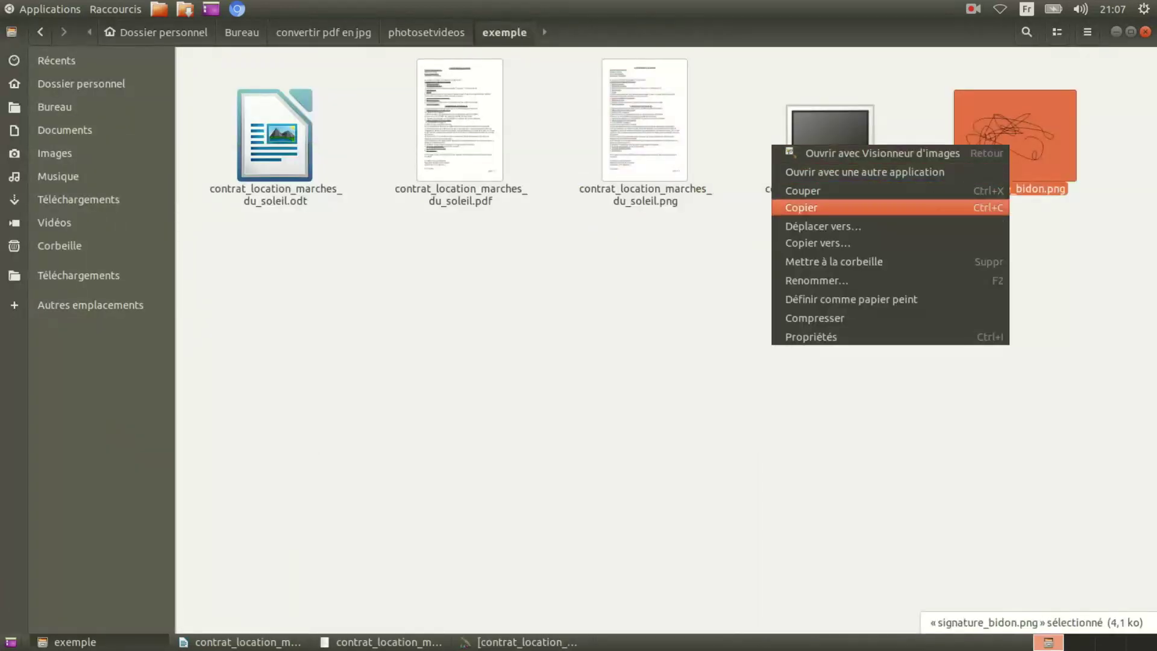
key(Return)
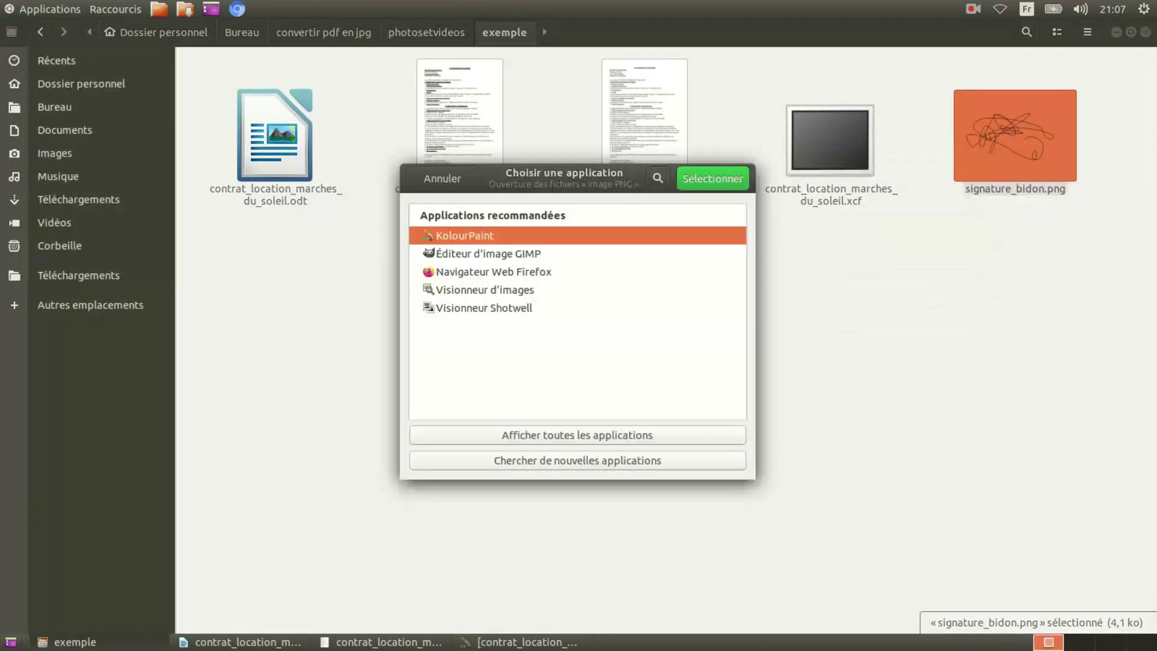
key(Return)
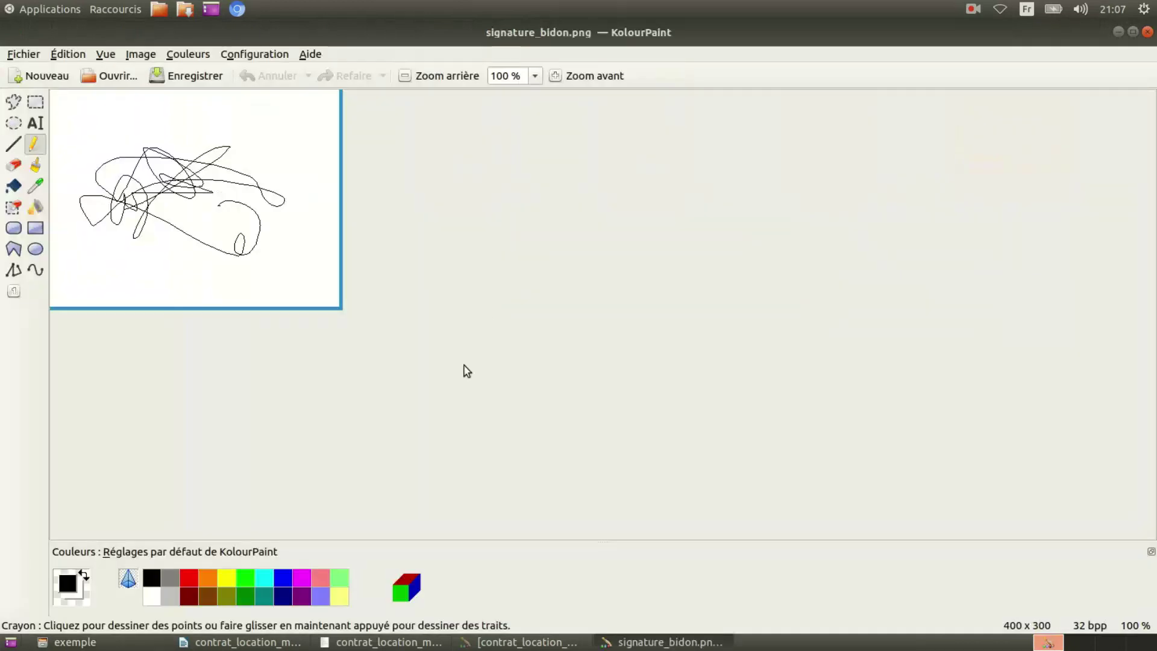
- Select the scribble signature with a transparent-background rectangular selection
click(35, 102)
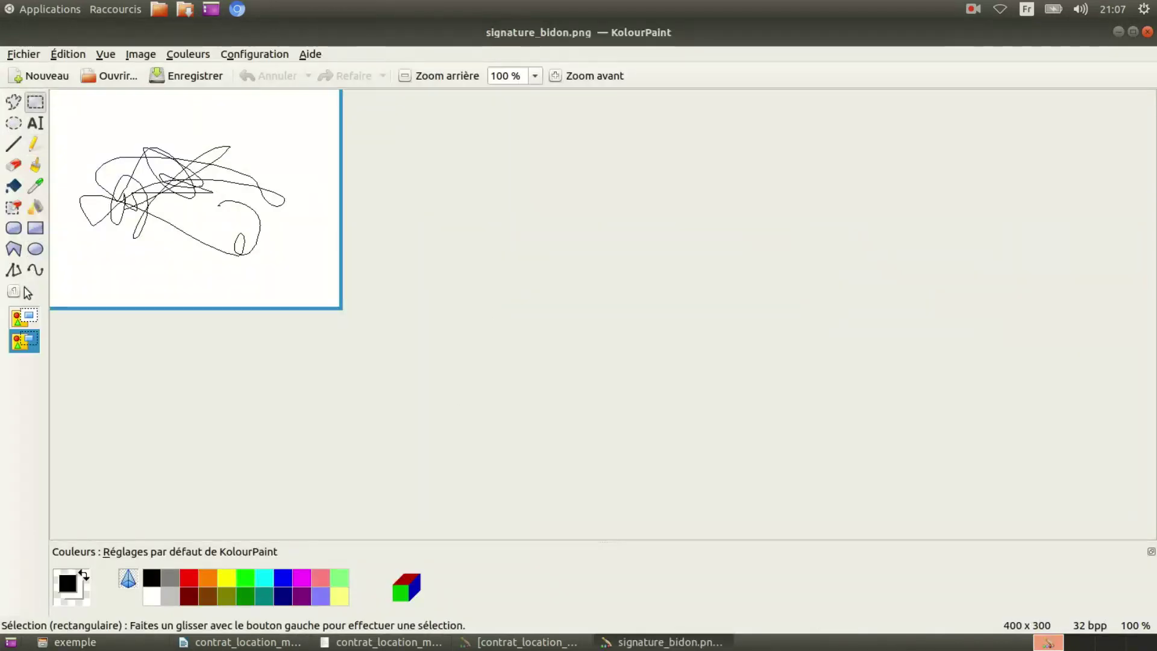
click(30, 316)
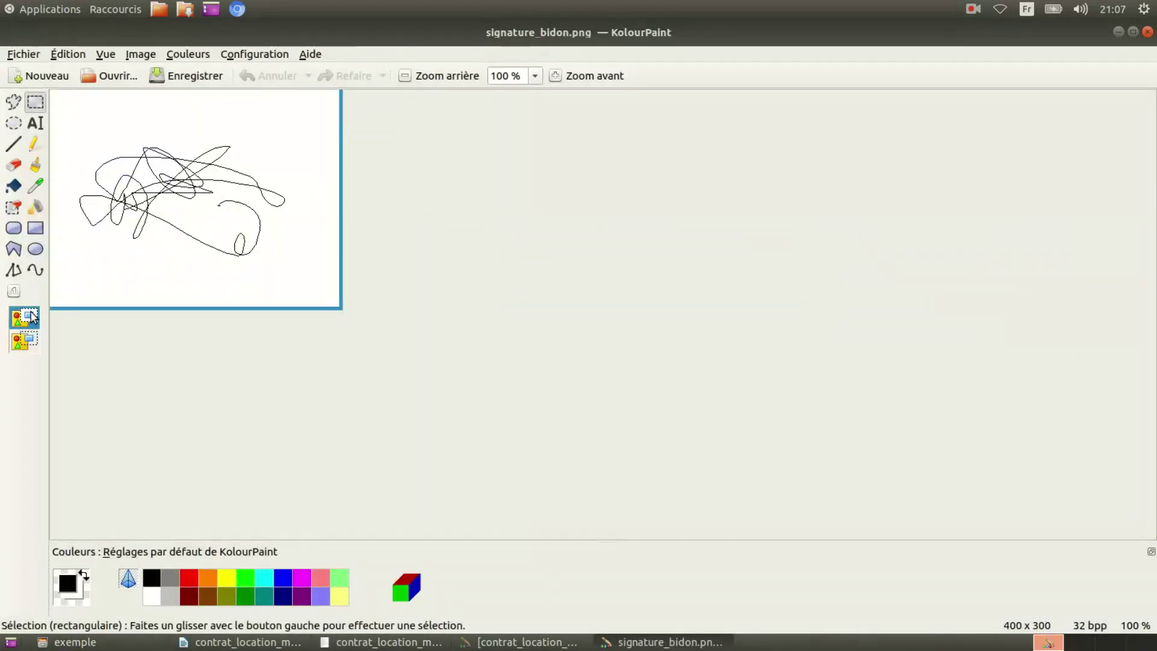
click(27, 345)
drag(307, 115, 72, 267)
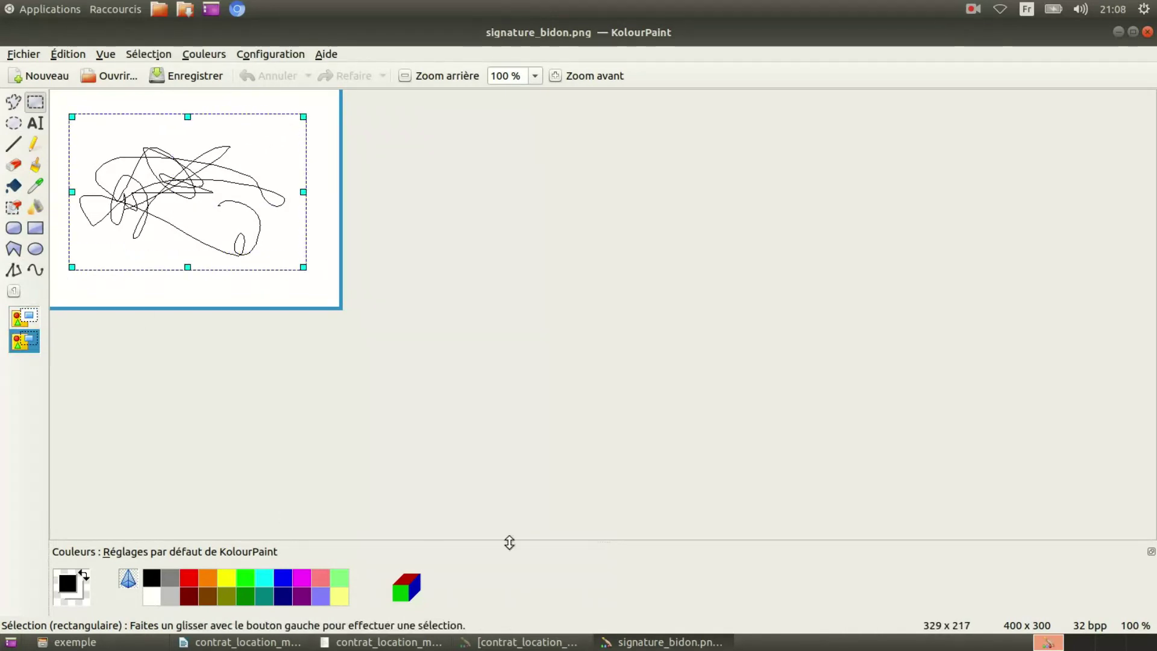
- Paste the signature into the contract beside 'Le locataire :' and save the image
click(521, 642)
scroll(398, 292, down, 5)
scroll(357, 323, down, 5)
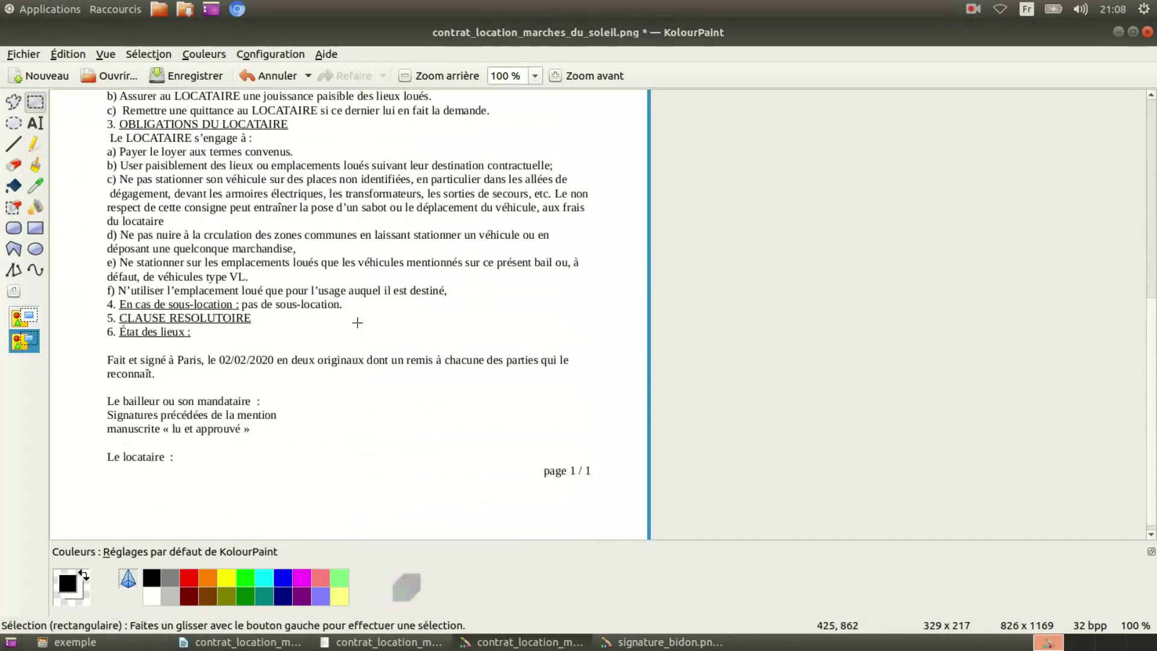
key(ctrl+v)
mouse_move(190, 121)
mouse_down()
mouse_move(405, 291)
mouse_move(420, 444)
mouse_up()
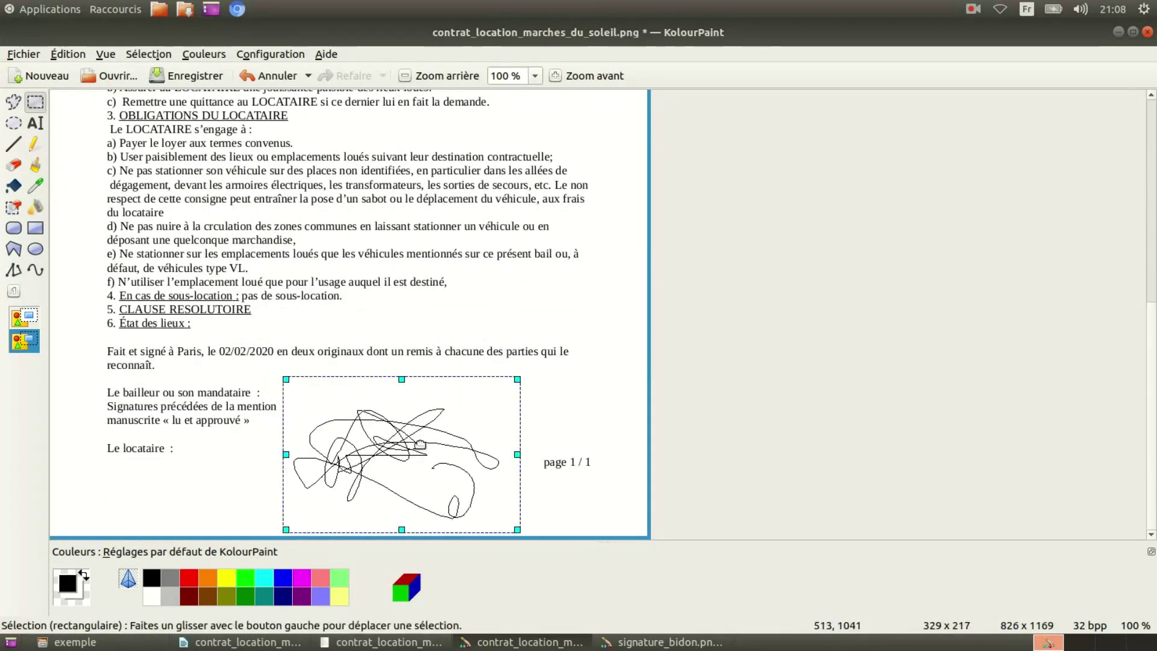
click(603, 381)
key(ctrl+s)
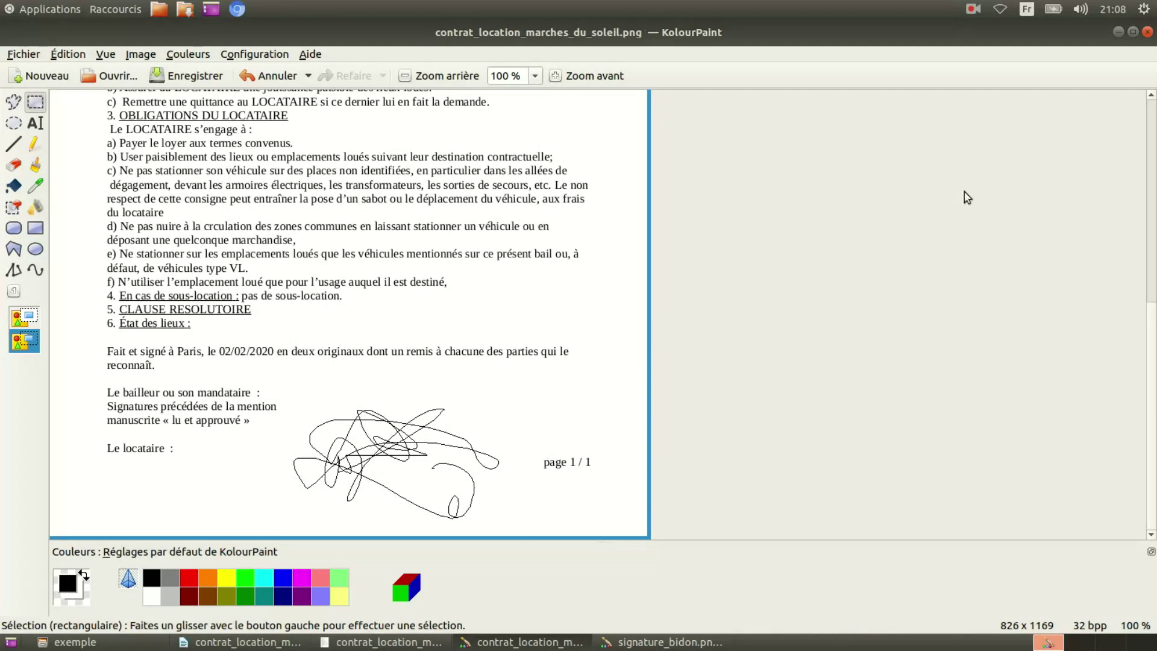
- Preview the saved contract PNG from Files to check the signature
click(66, 642)
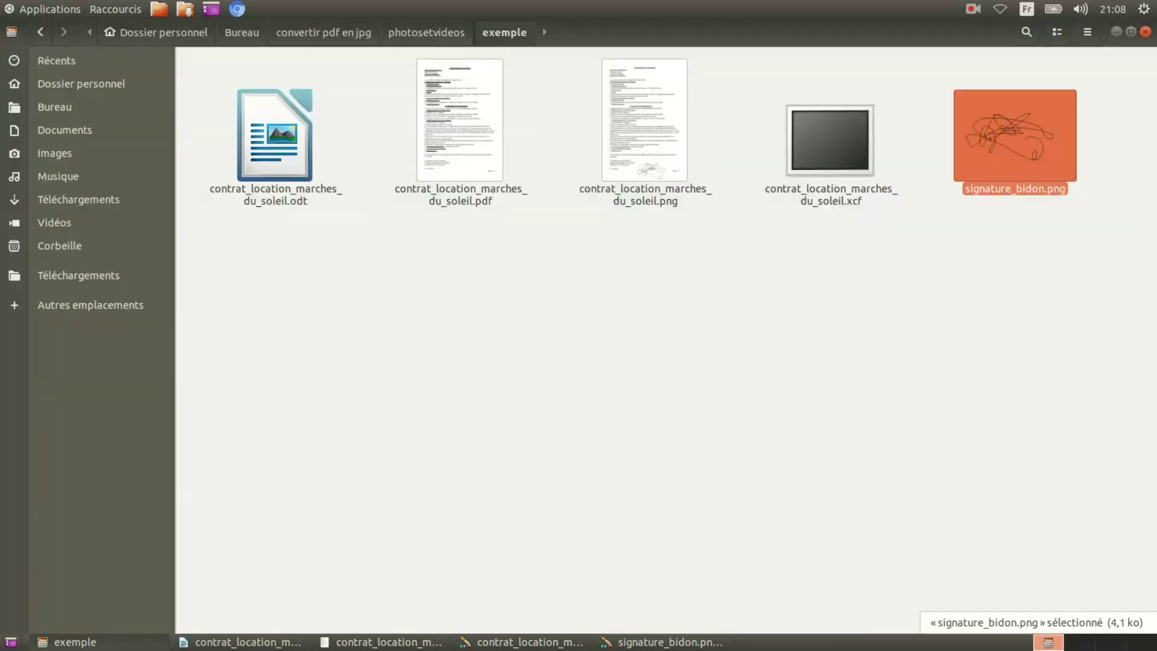
click(707, 316)
double_click(656, 129)
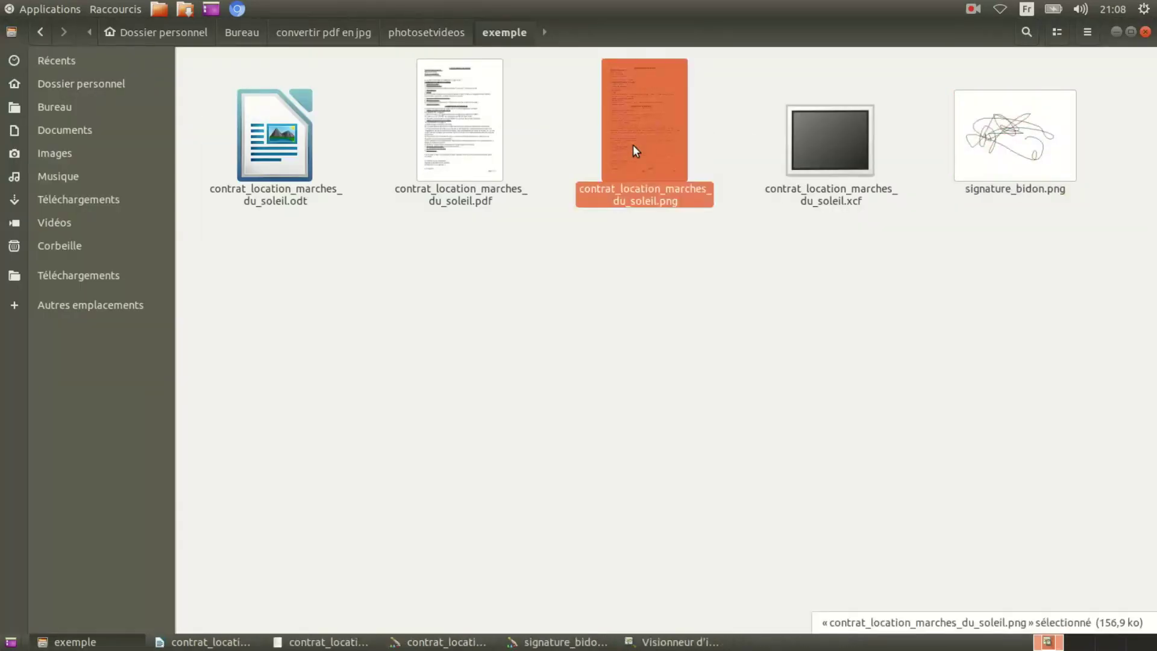
key(Escape)
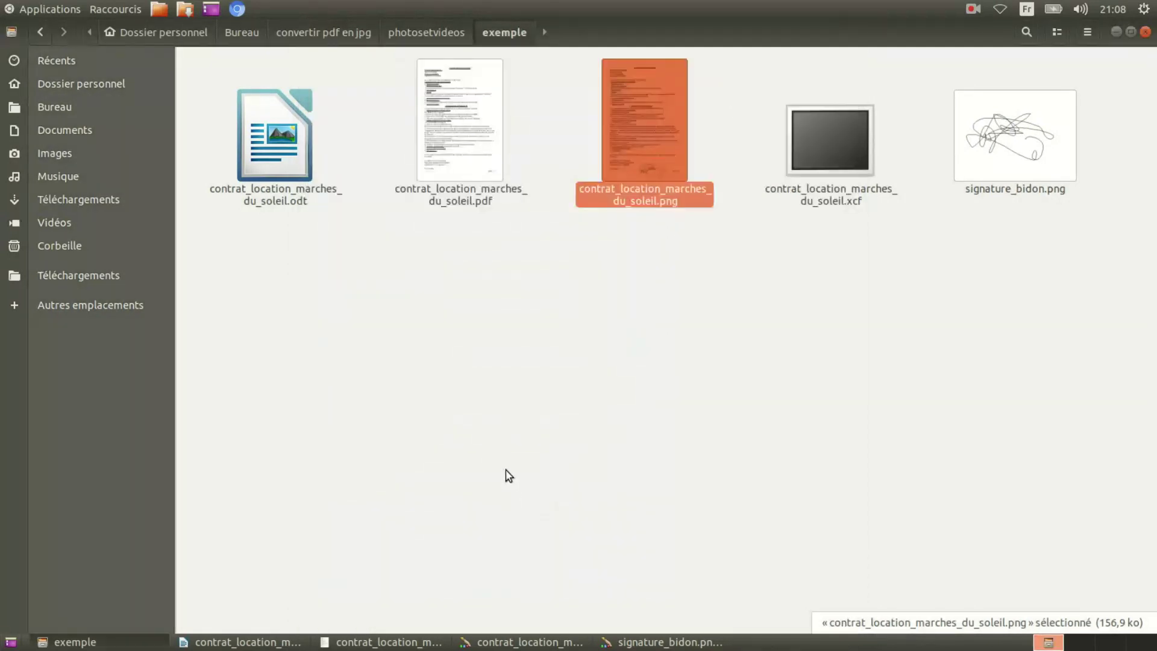
- Undo a repeated signature paste in the contract, save it again, and return to Files
click(609, 642)
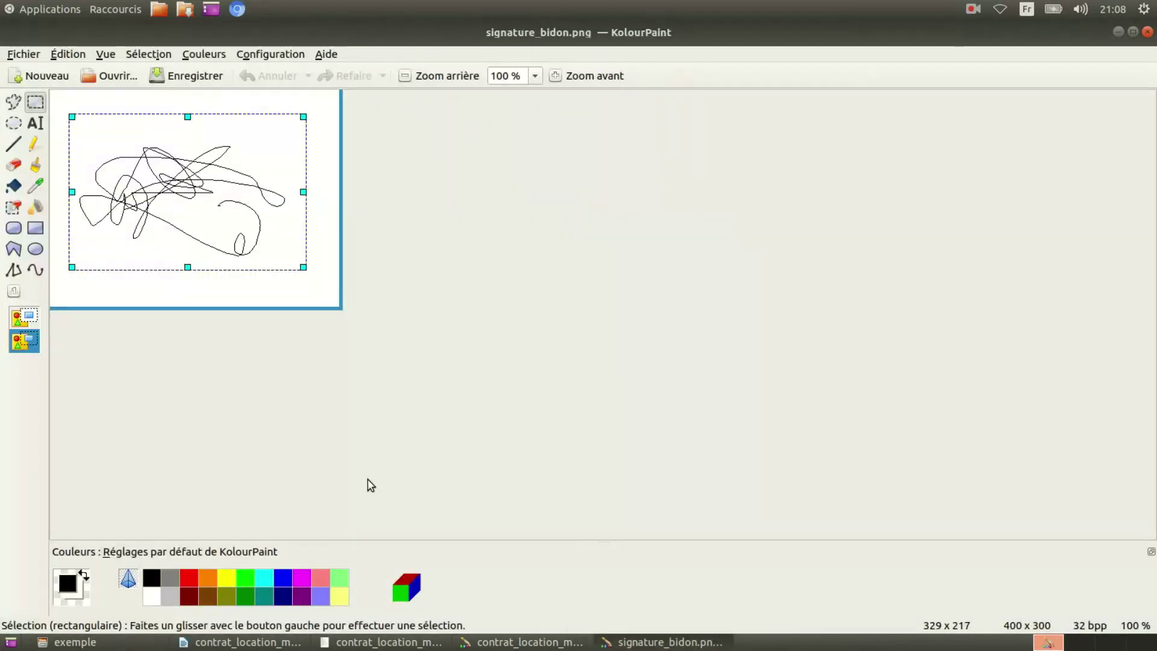
click(524, 642)
key(ctrl+v)
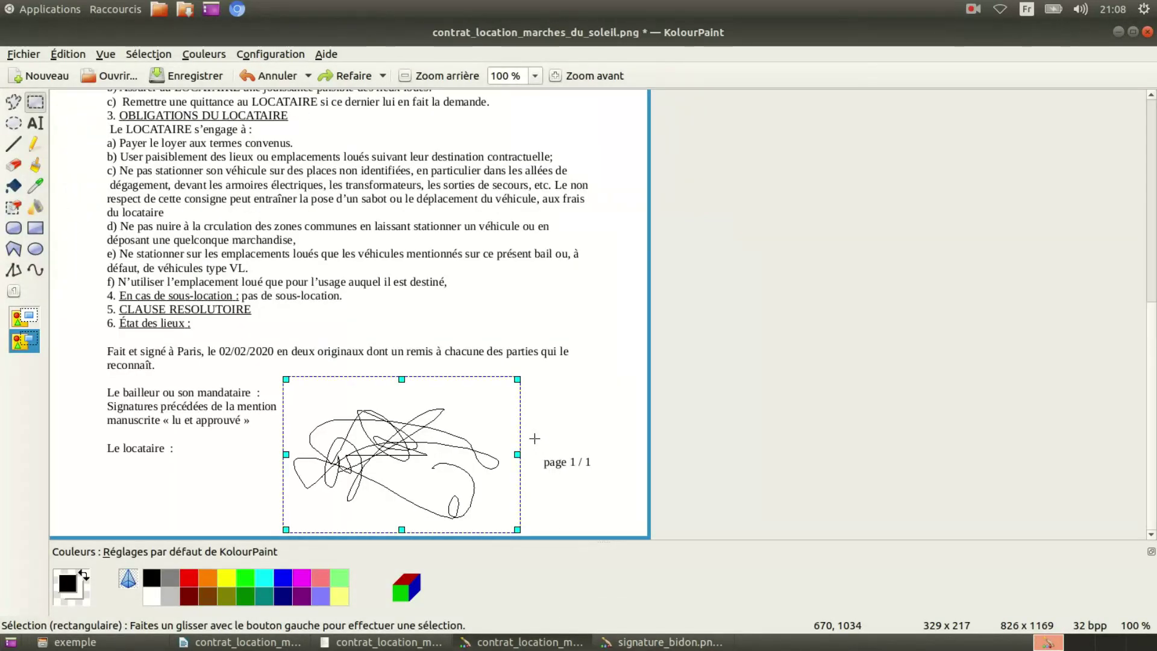
key(ctrl+z)
key(ctrl+z)
key(ctrl+z)
key(ctrl+z)
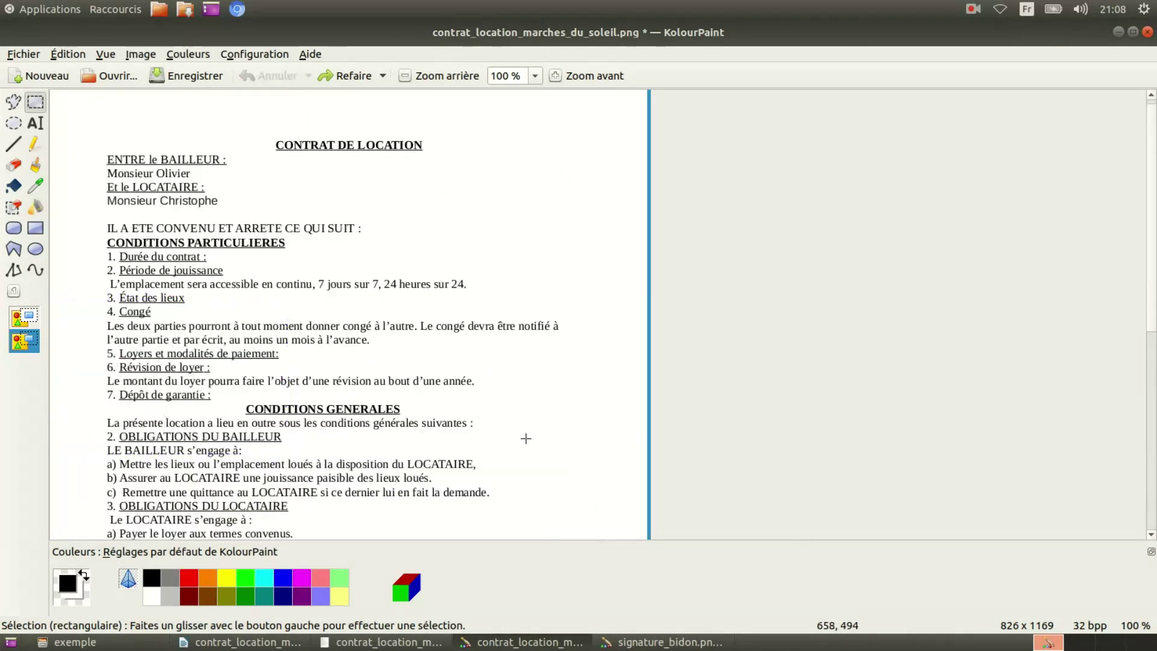
scroll(526, 438, down, 5)
key(ctrl+s)
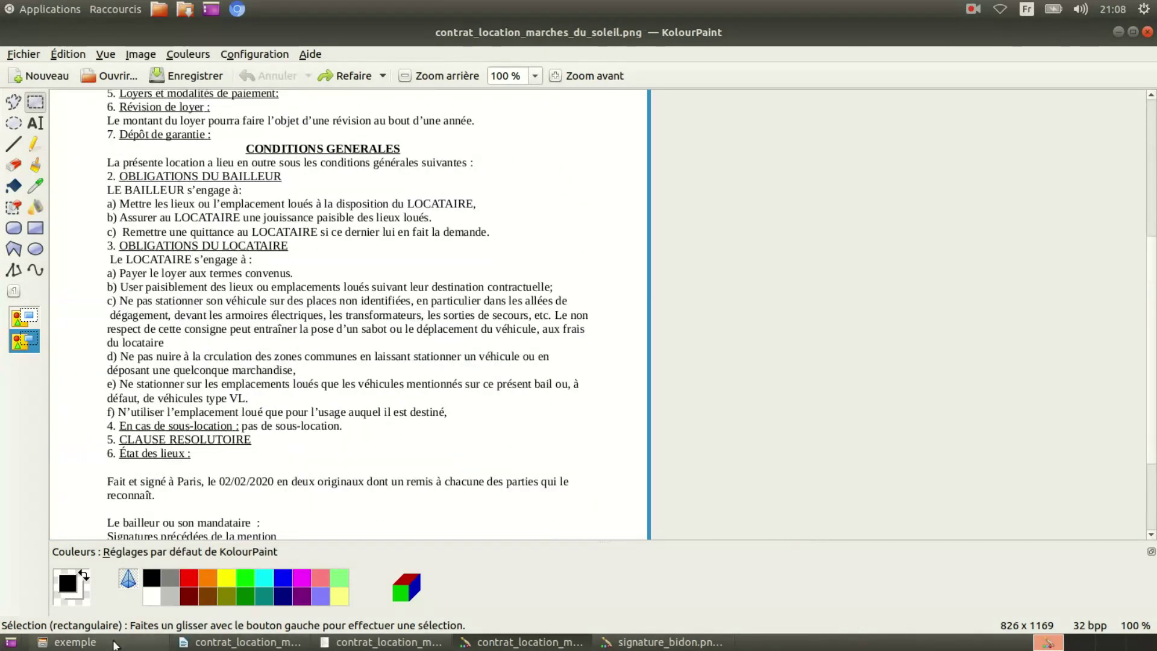
click(116, 643)
- Preview the saved contract PNG, then clear the selection in Files
double_click(663, 167)
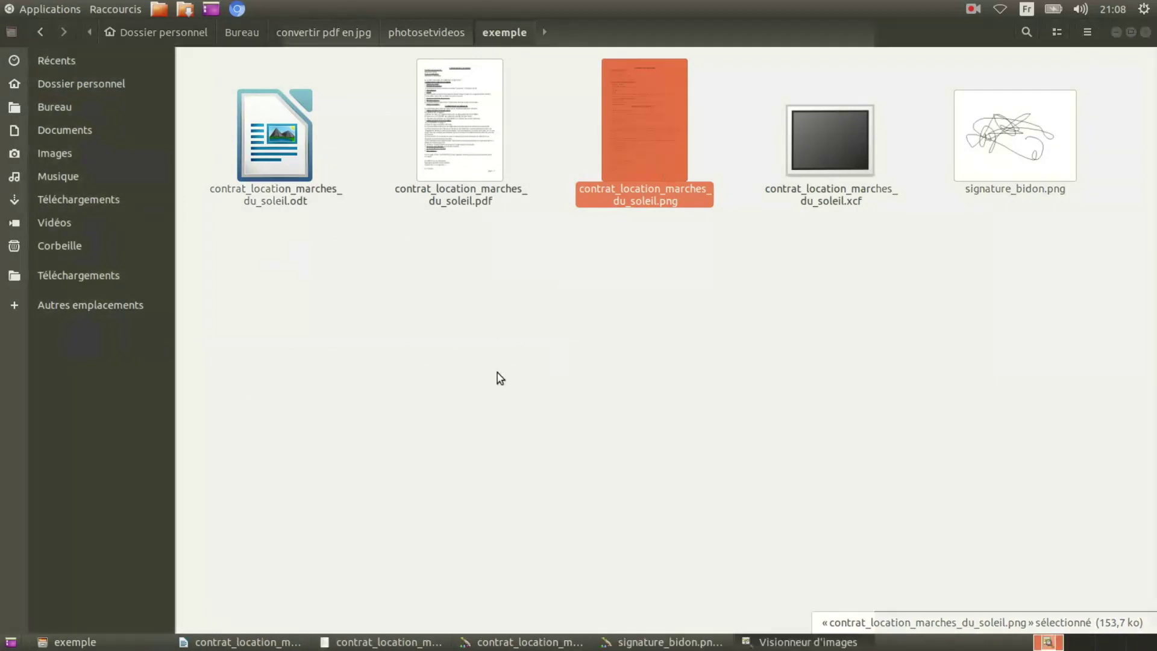
key(ctrl+w)
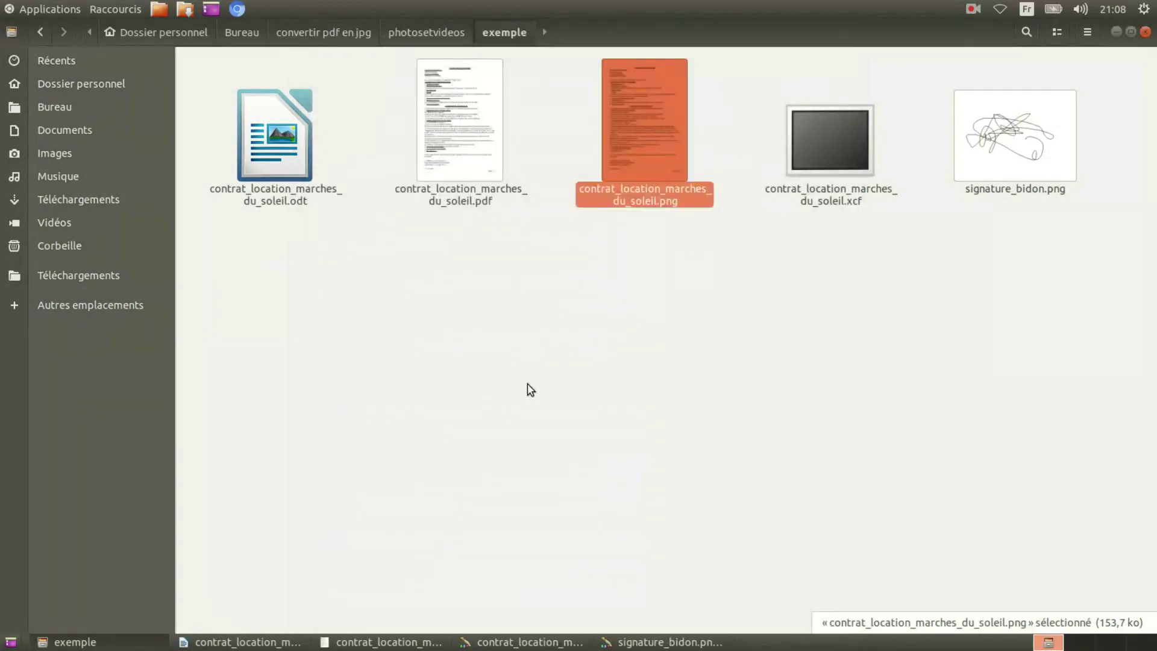
click(714, 403)
right_click(1018, 158)
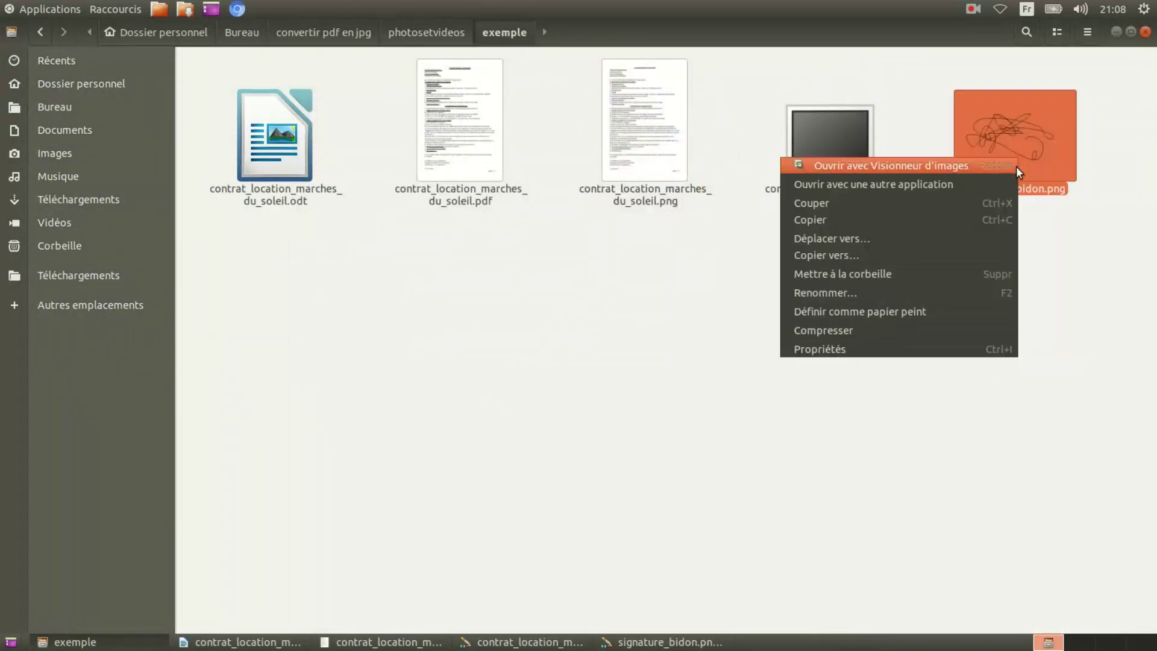
key(Escape)
- Close the signature image and quit KolourPaint
click(663, 642)
middle_click(663, 642)
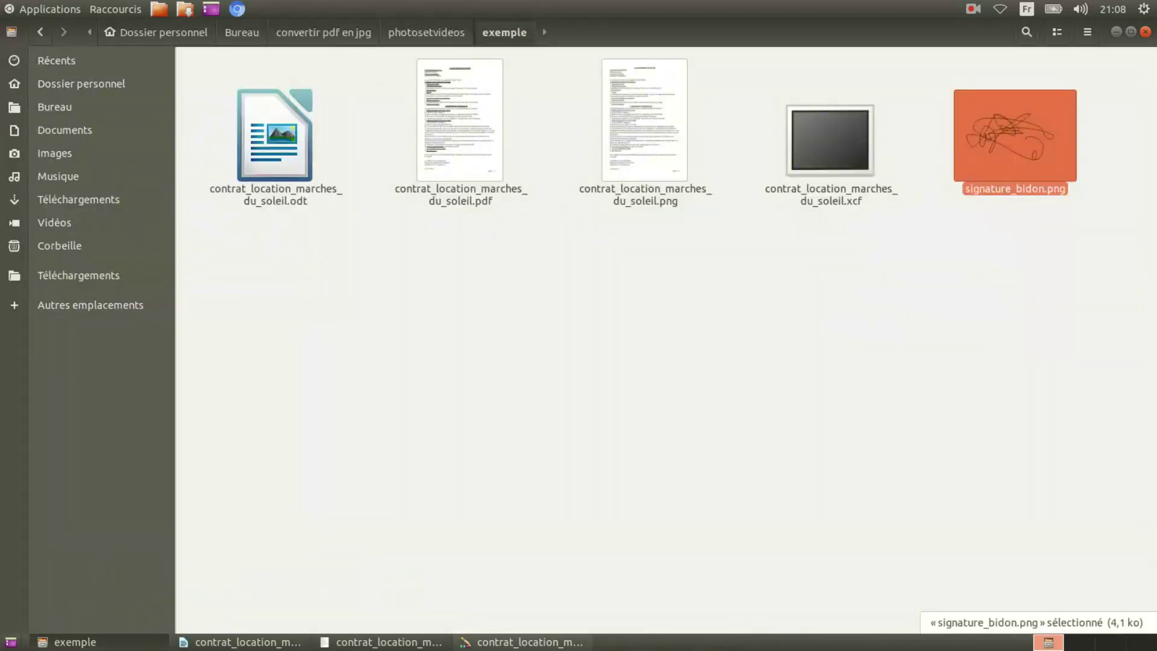
click(521, 642)
key(ctrl+q)
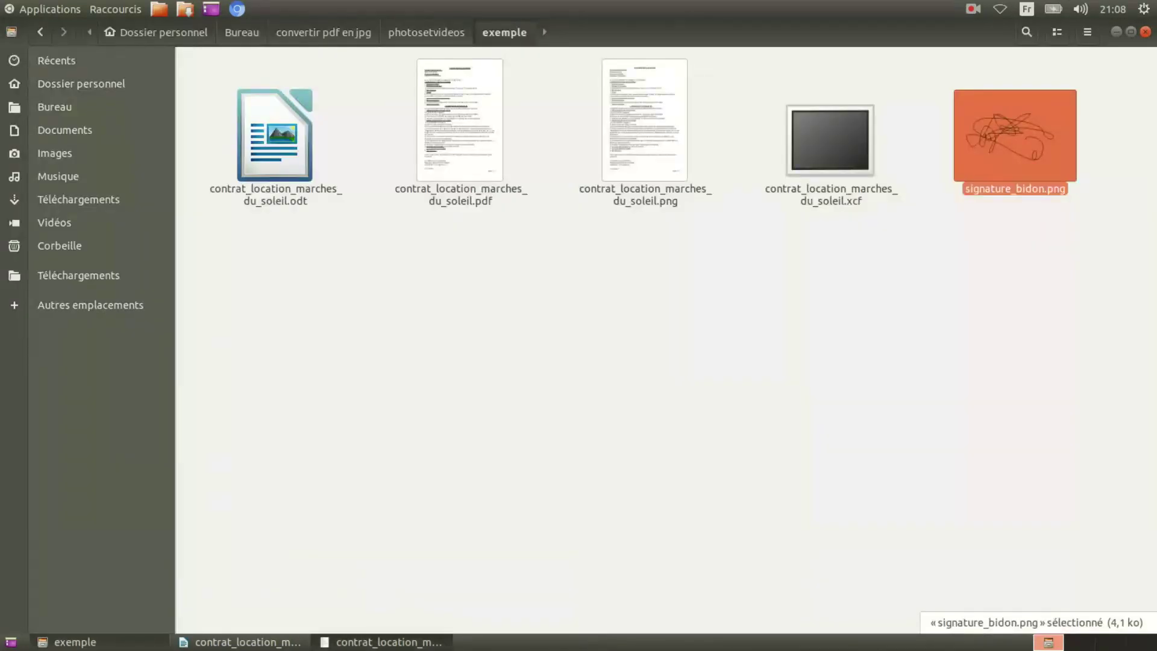
- Drag signature_bidon.png from Files onto the contract page open in GIMP
click(386, 642)
scroll(651, 296, up, 2)
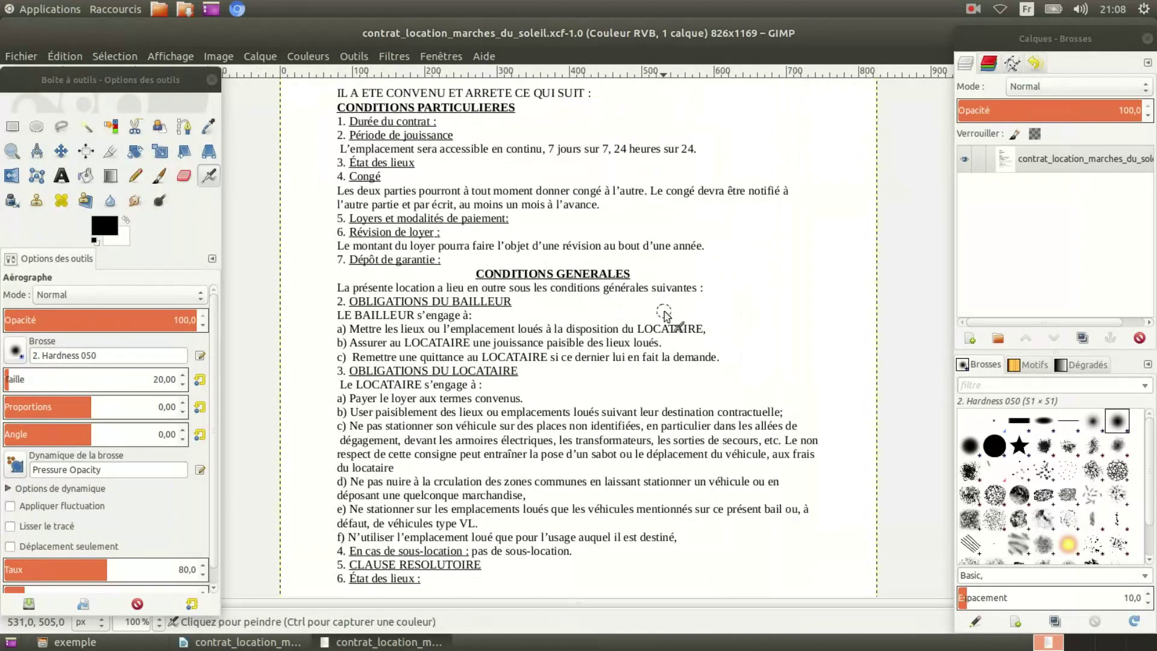
scroll(662, 313, down, 5)
click(379, 642)
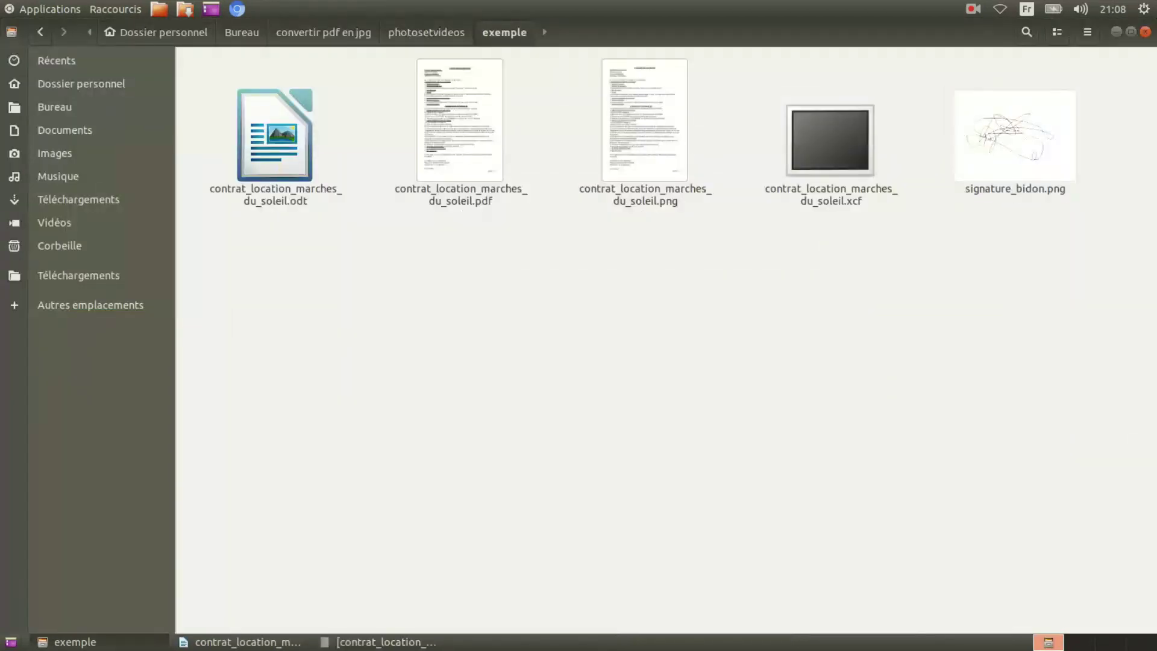
drag(1015, 136, 391, 626)
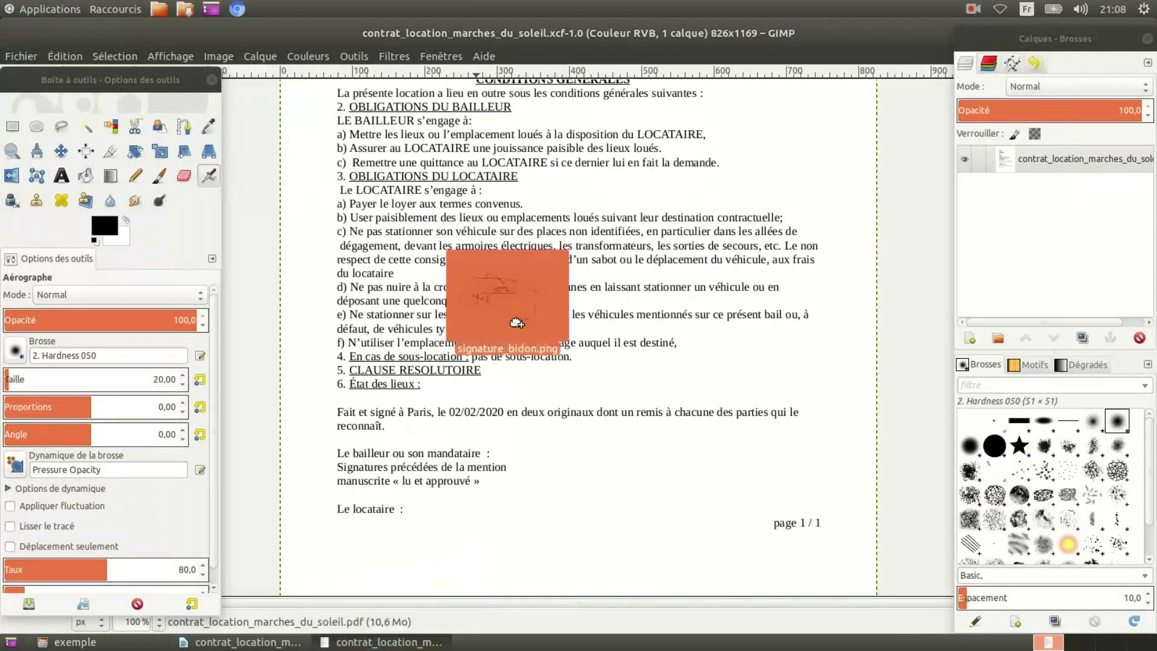
- Drop signature_bidon.png onto the contract canvas so it opens as a new layer
drag(391, 626, 537, 295)
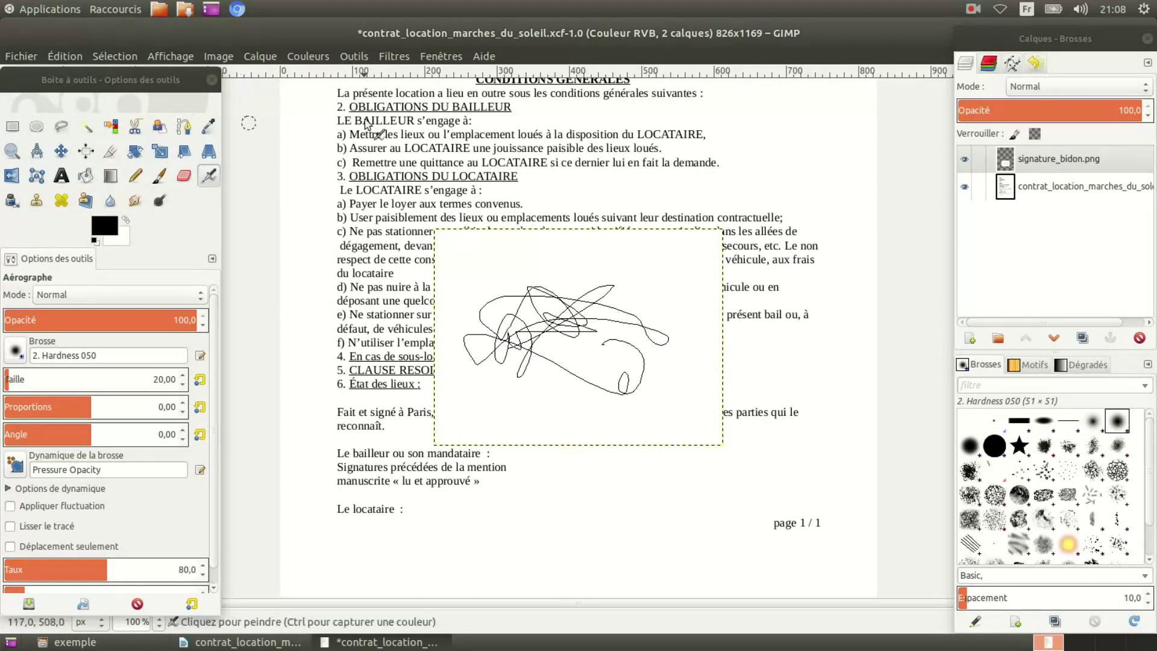
- Fuzzy-select the white background of the signature_bidon.png layer and delete it, leaving only the scribble
right_click(1049, 158)
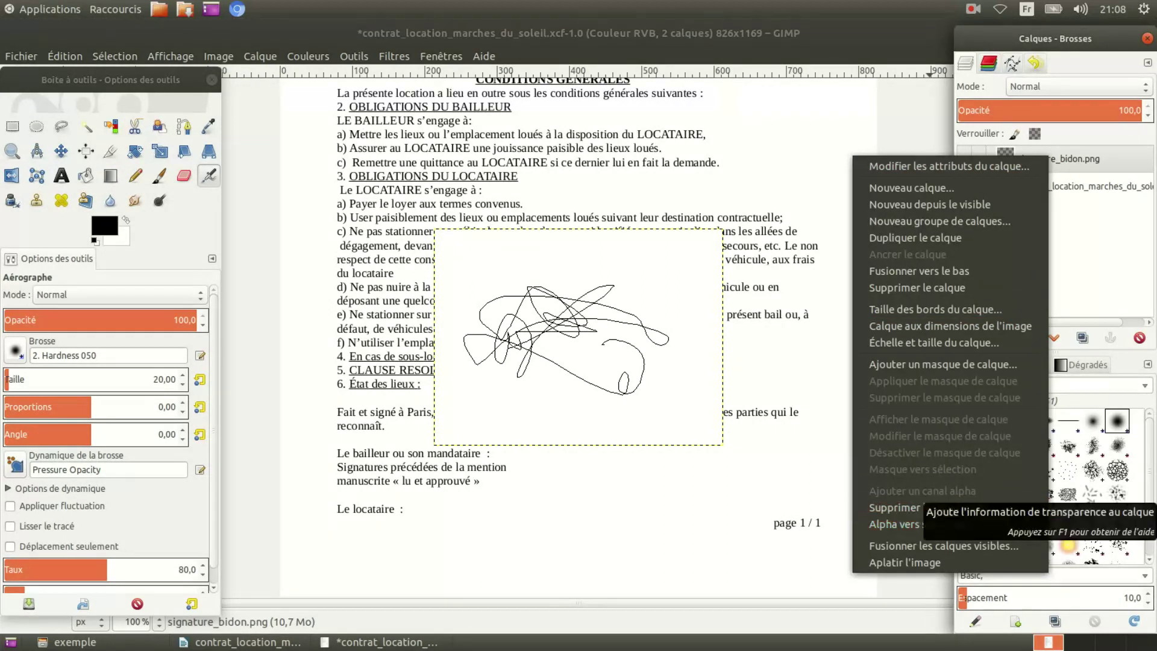
key(Escape)
right_click(1027, 158)
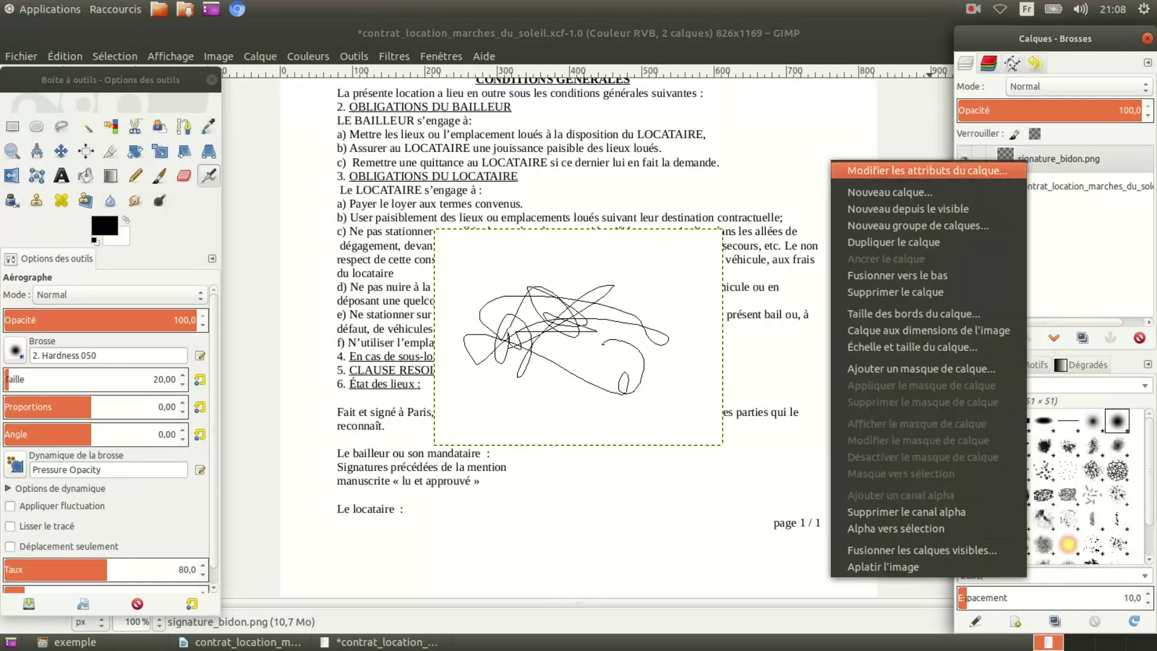
click(114, 56)
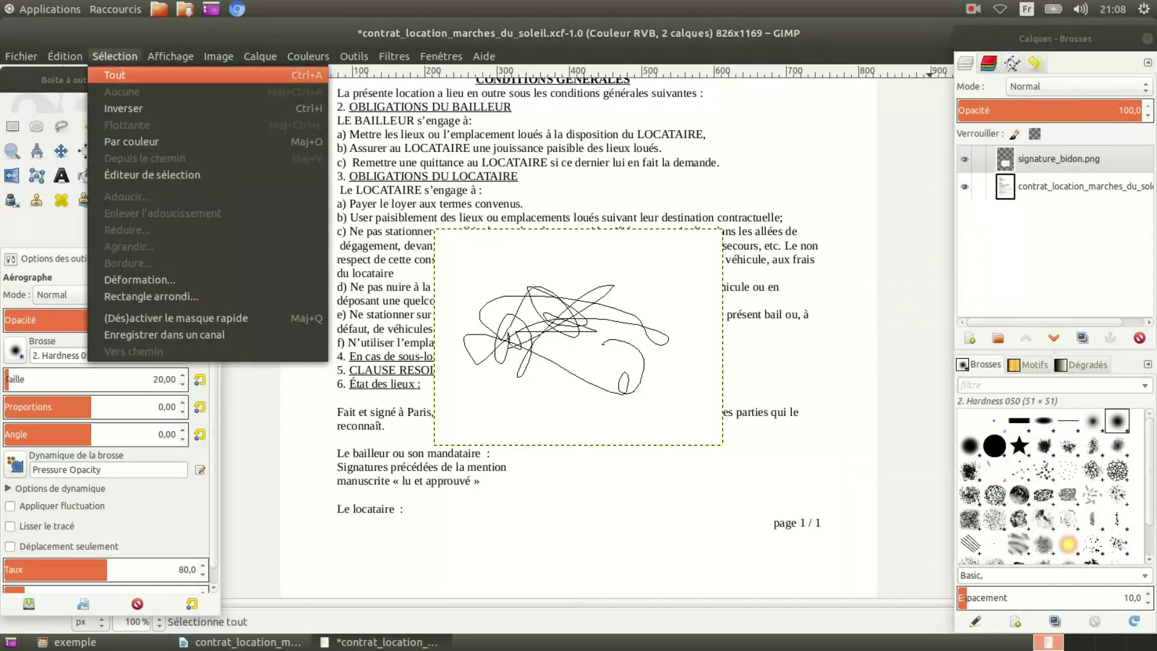
key(Escape)
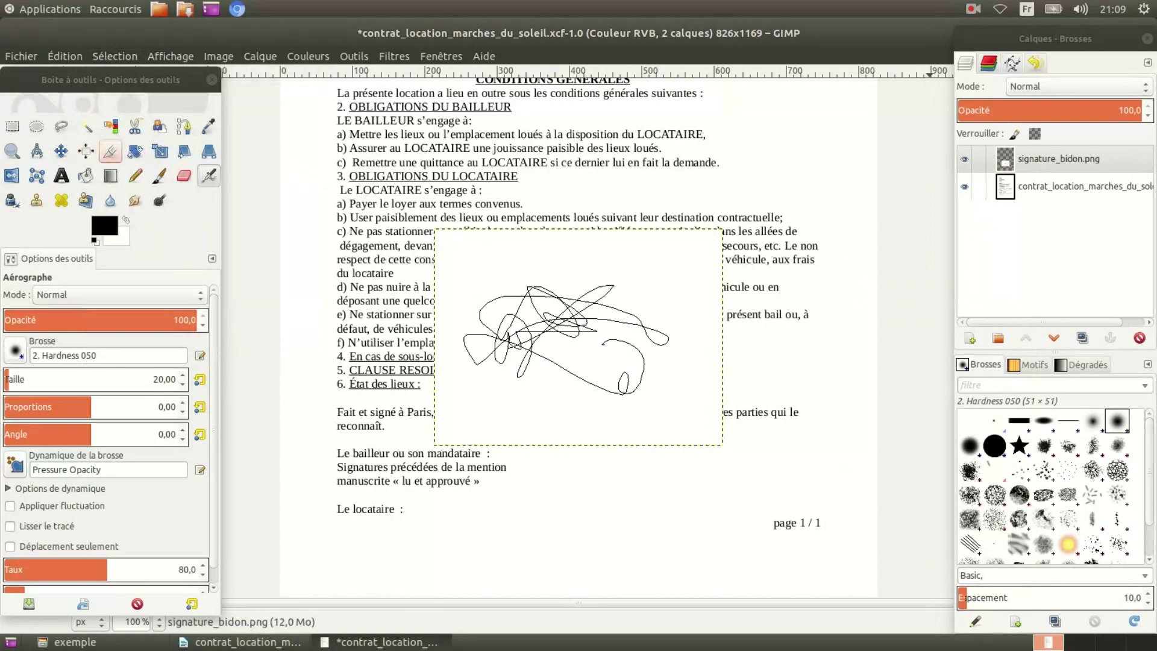
click(86, 126)
click(622, 265)
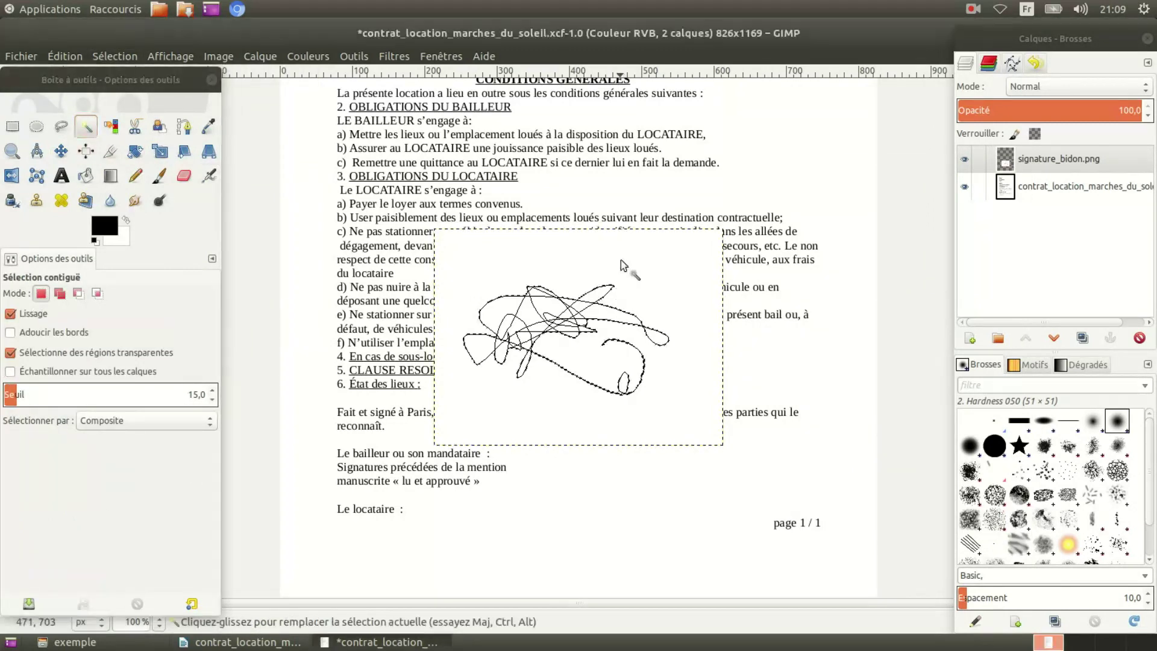
key(Delete)
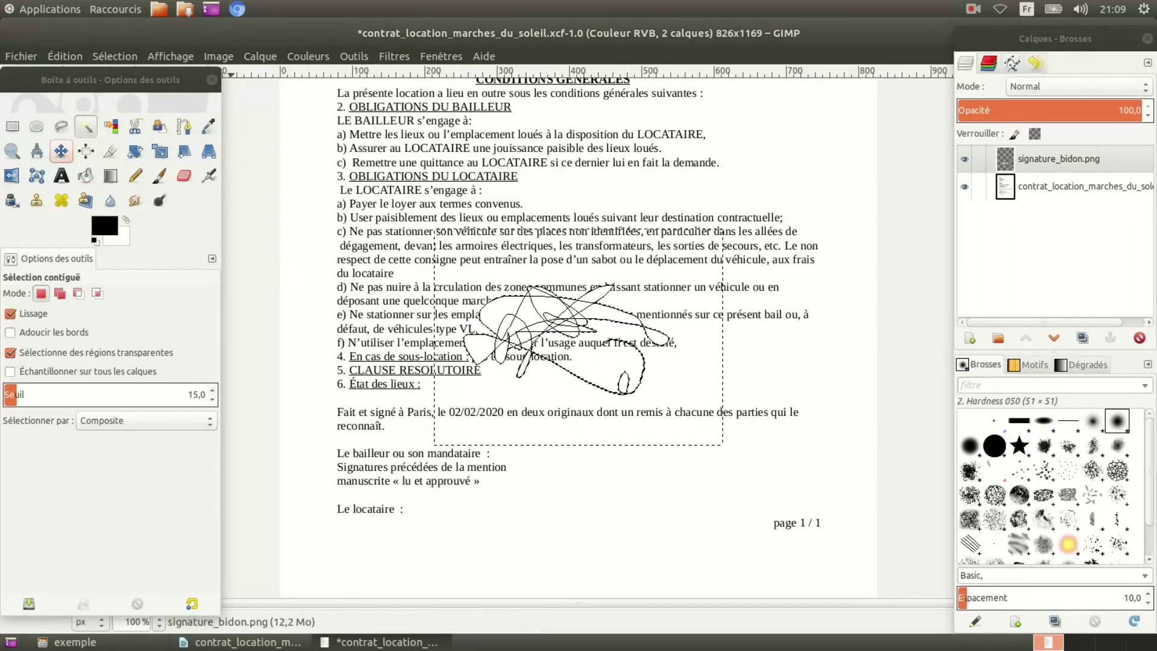
- Move the signature layer to the bottom right, beside the 'Le locataire :' line
click(60, 150)
mouse_move(569, 338)
mouse_down()
mouse_move(588, 465)
mouse_move(618, 497)
mouse_up()
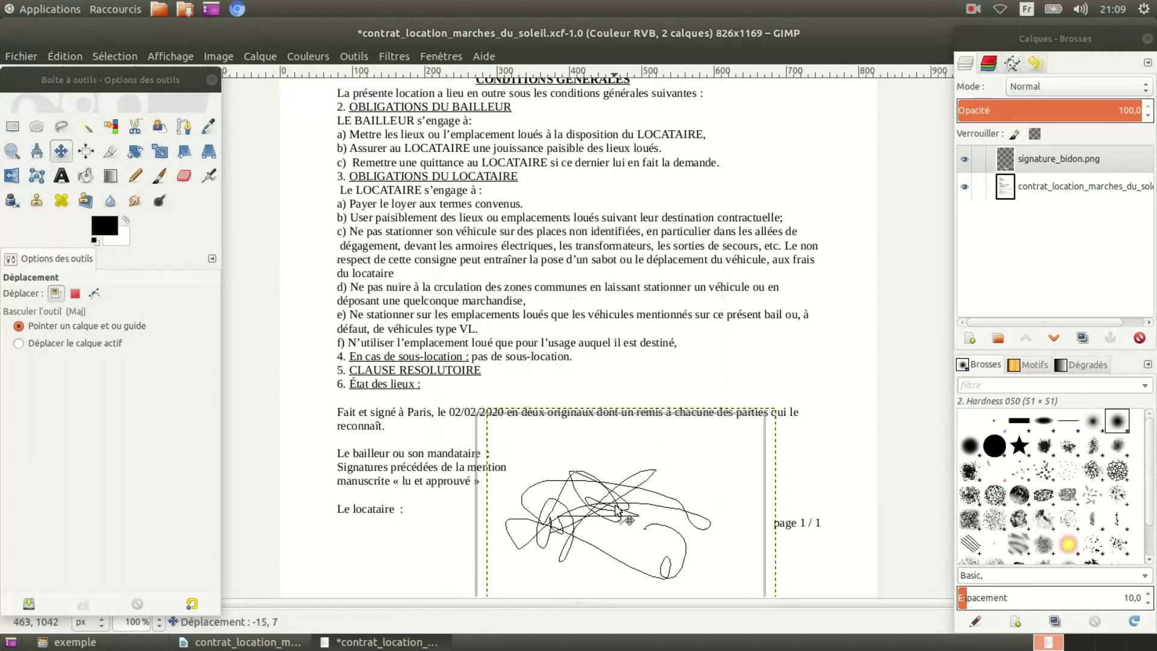
drag(640, 515, 689, 533)
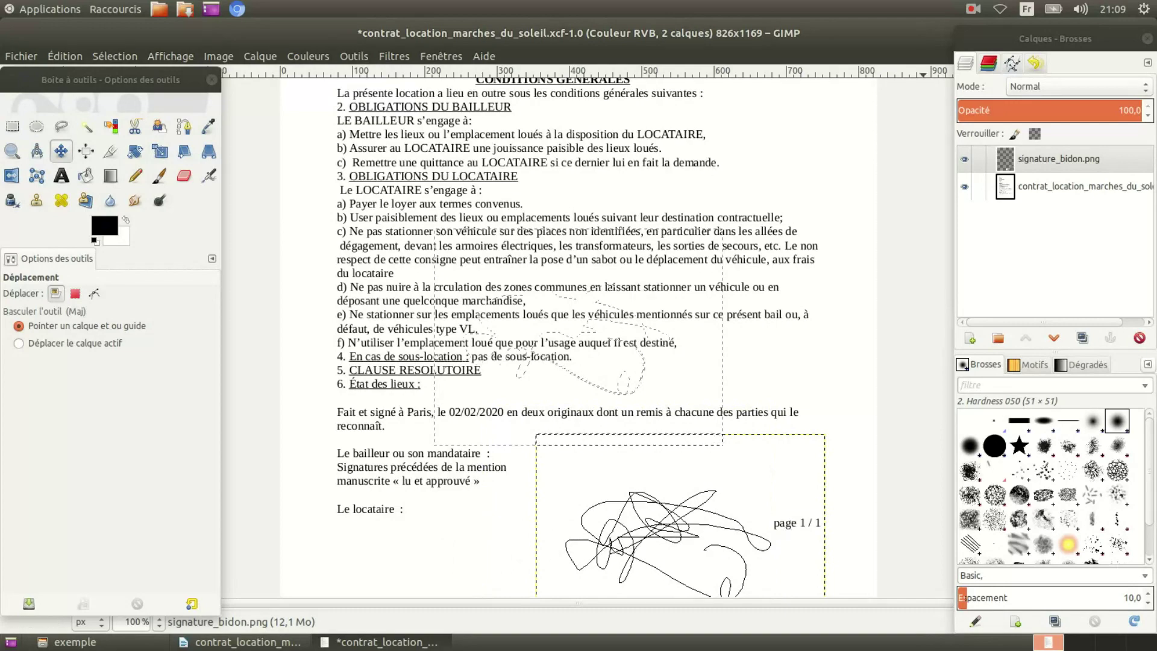
key(minus)
key(minus)
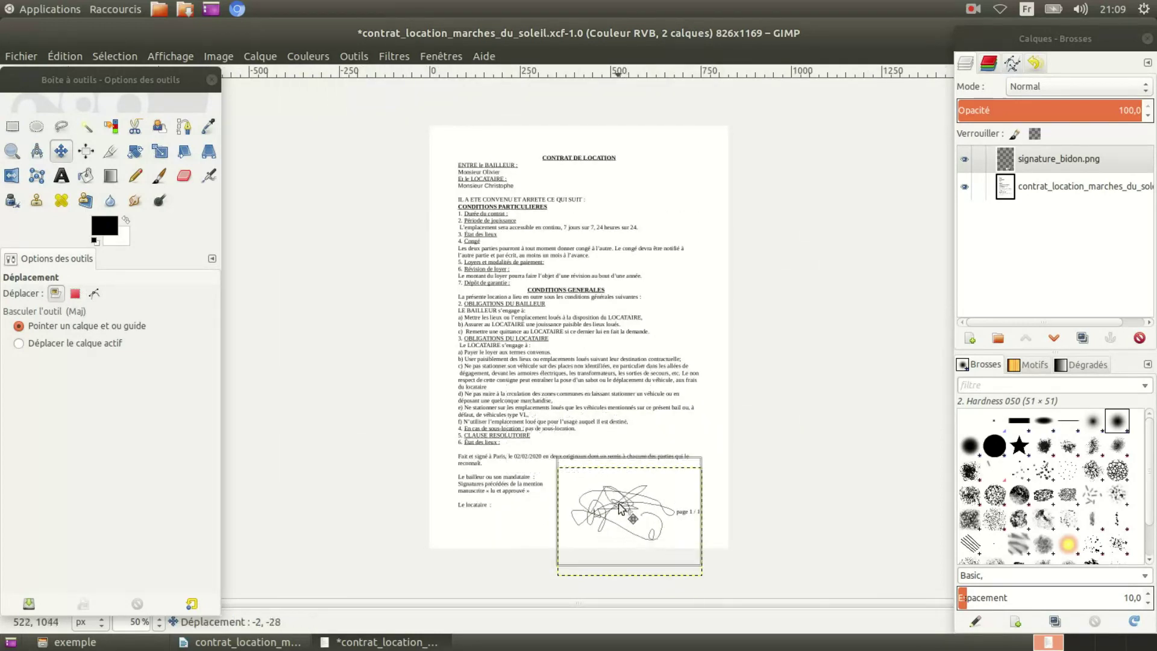
drag(627, 523, 621, 516)
key(plus)
key(plus)
scroll(631, 518, down, 1)
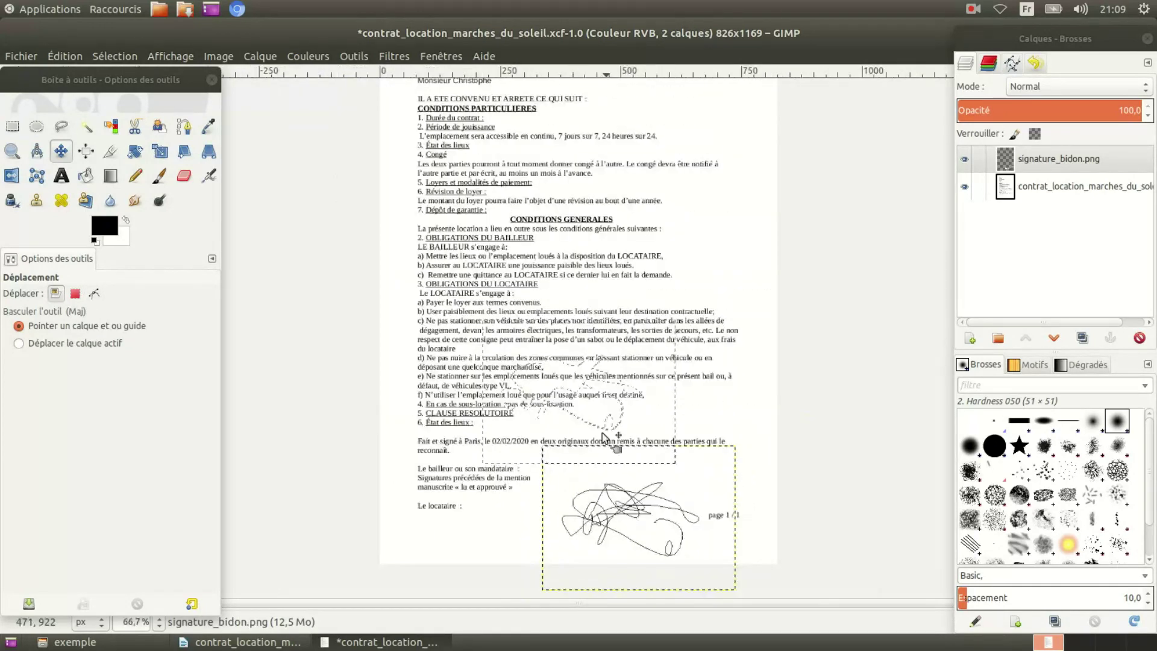
scroll(592, 405, up, 2)
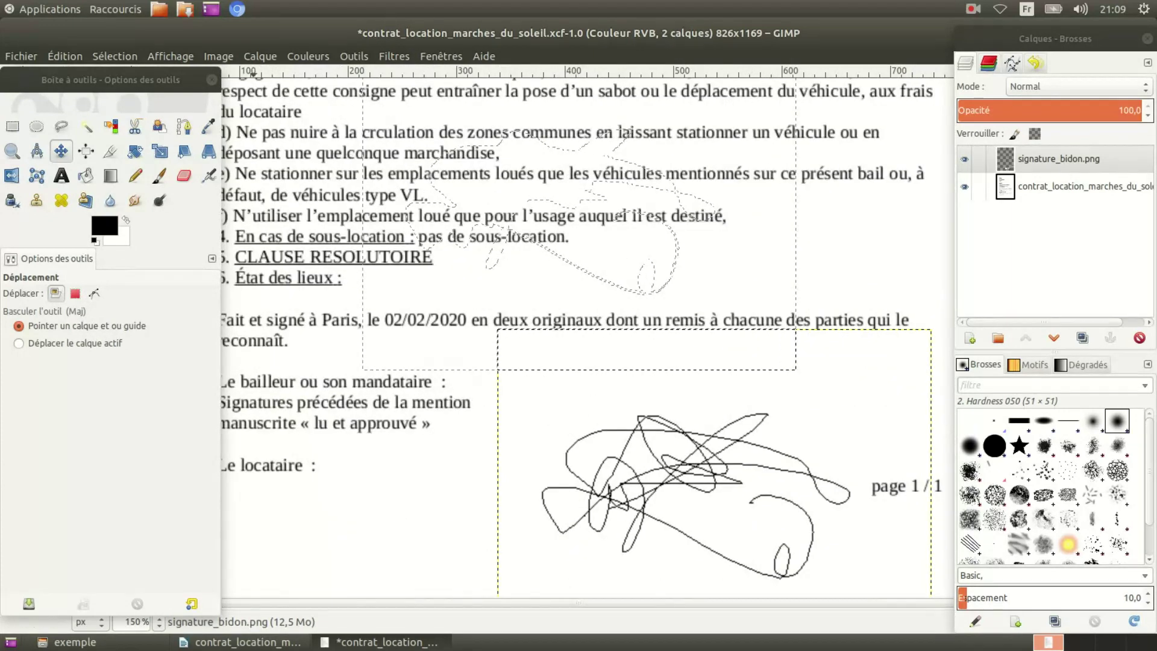
- Clear the selection and save contrat_location_marches_du_soleil.xcf
click(115, 56)
click(121, 91)
scroll(622, 325, down, 1)
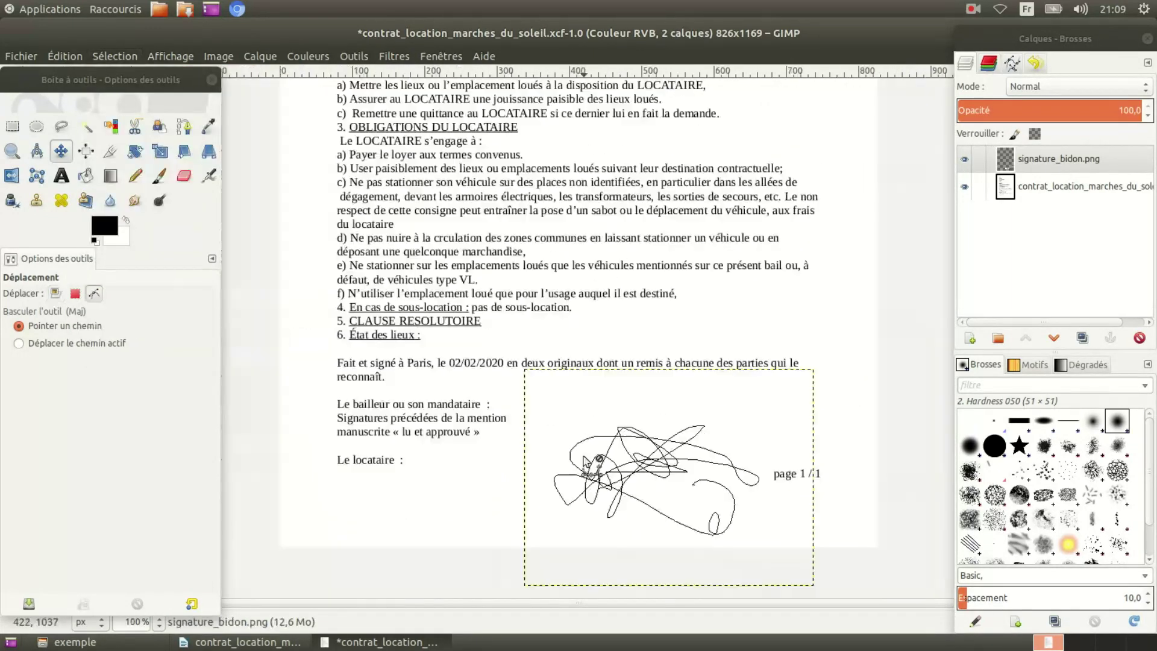
scroll(596, 464, down, 2)
key(ctrl+s)
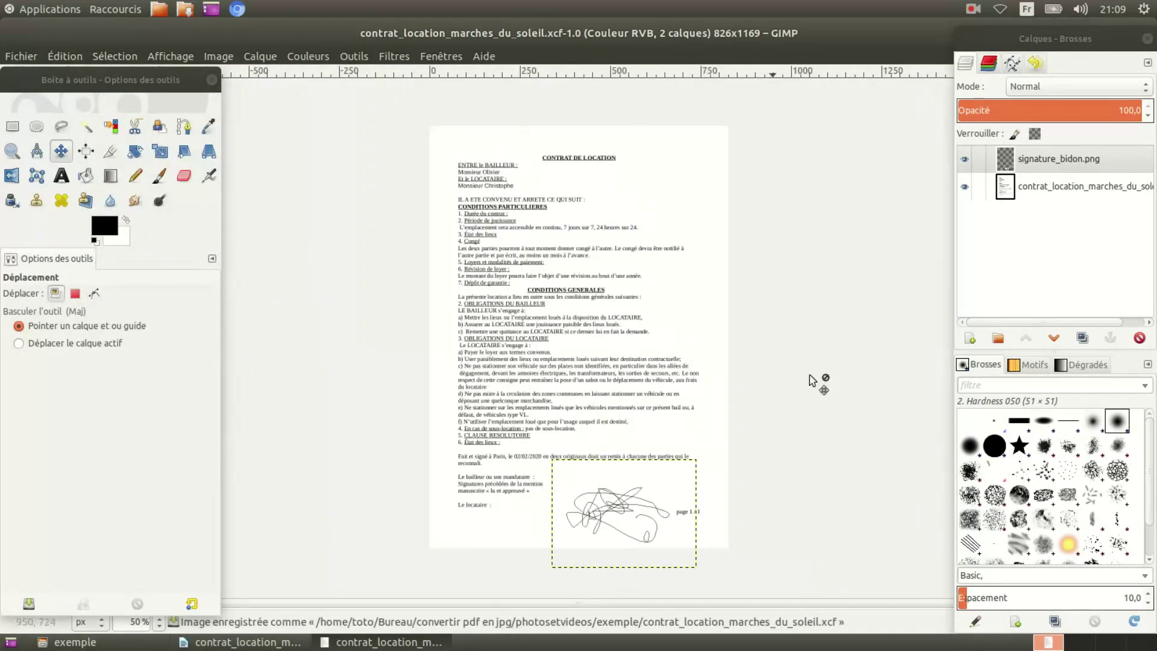
- Export the signed contract over the existing contrat_location_marches_du_soleil.png, replacing it
click(94, 293)
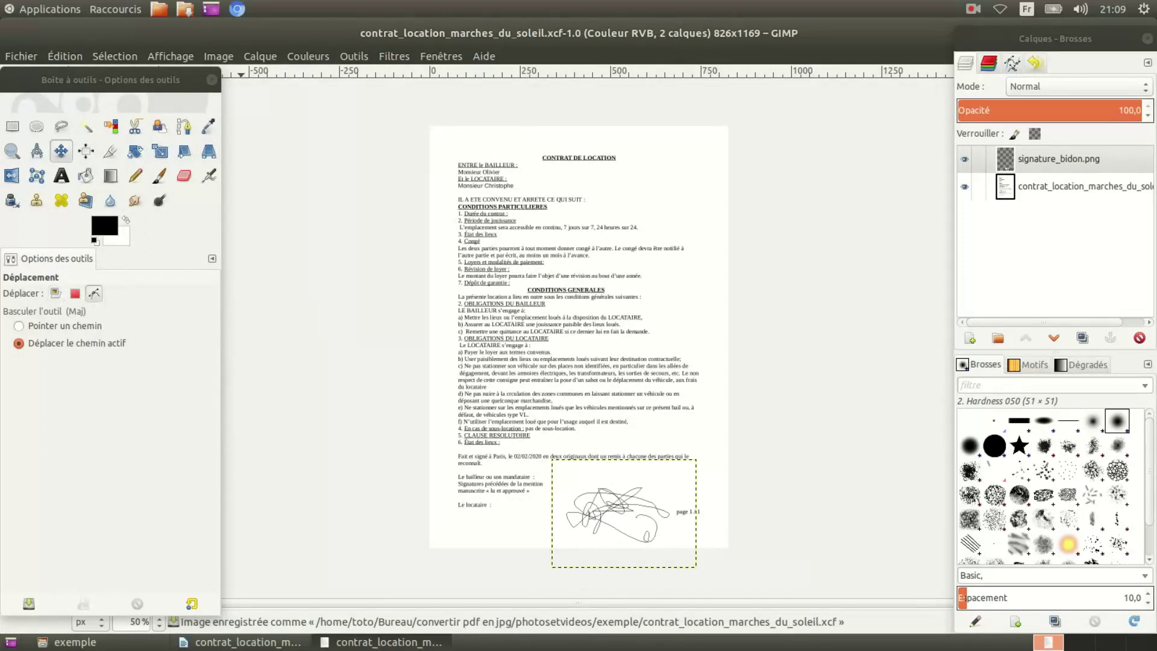
click(56, 293)
click(21, 56)
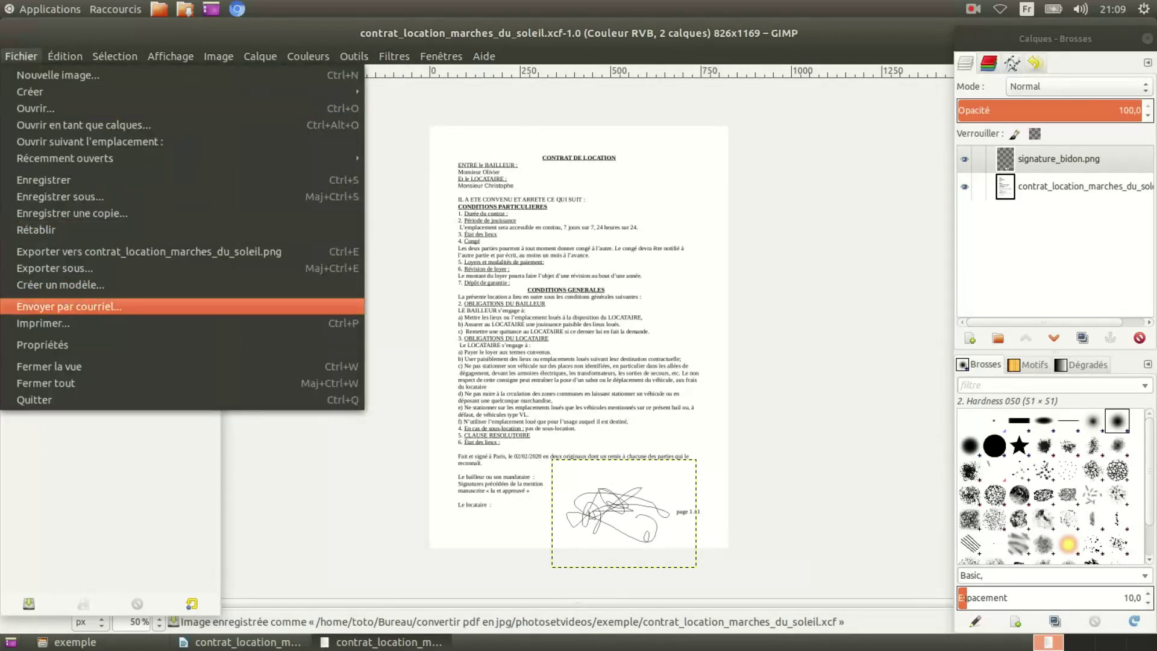
click(423, 244)
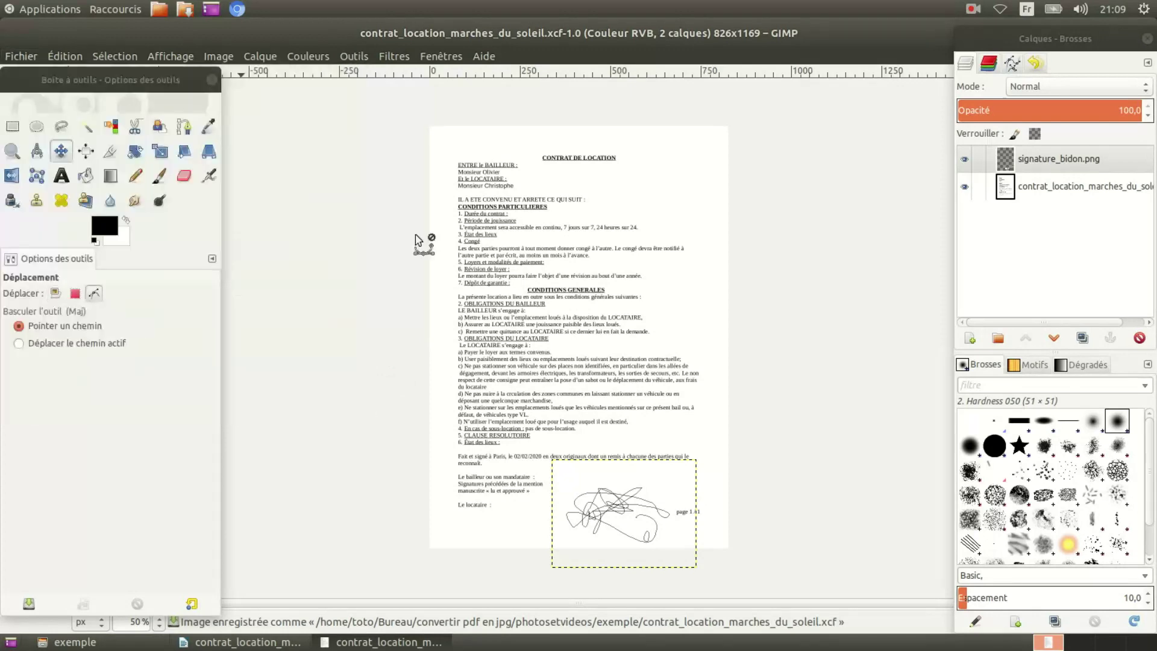
key(ctrl+shift+e)
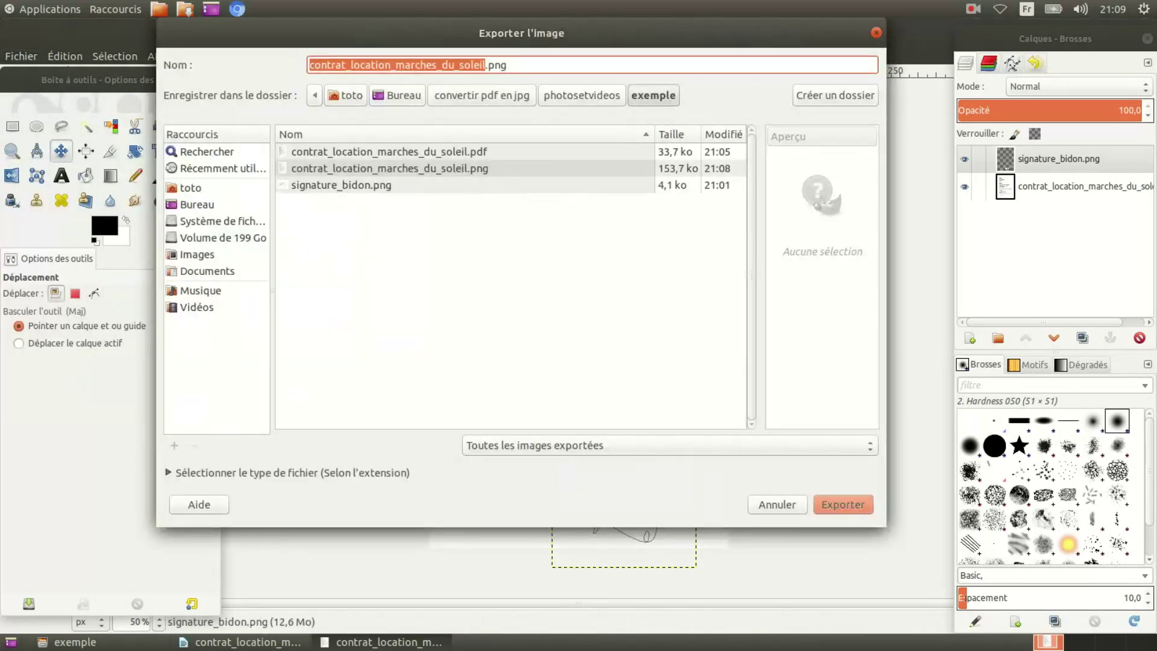
double_click(389, 169)
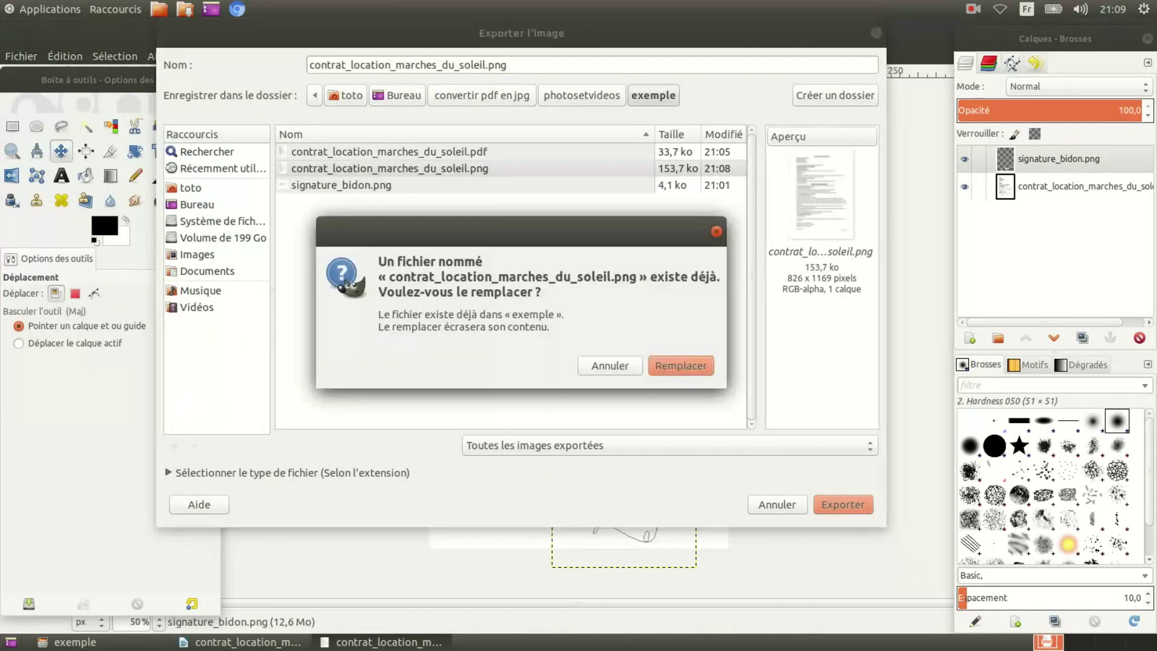
key(Return)
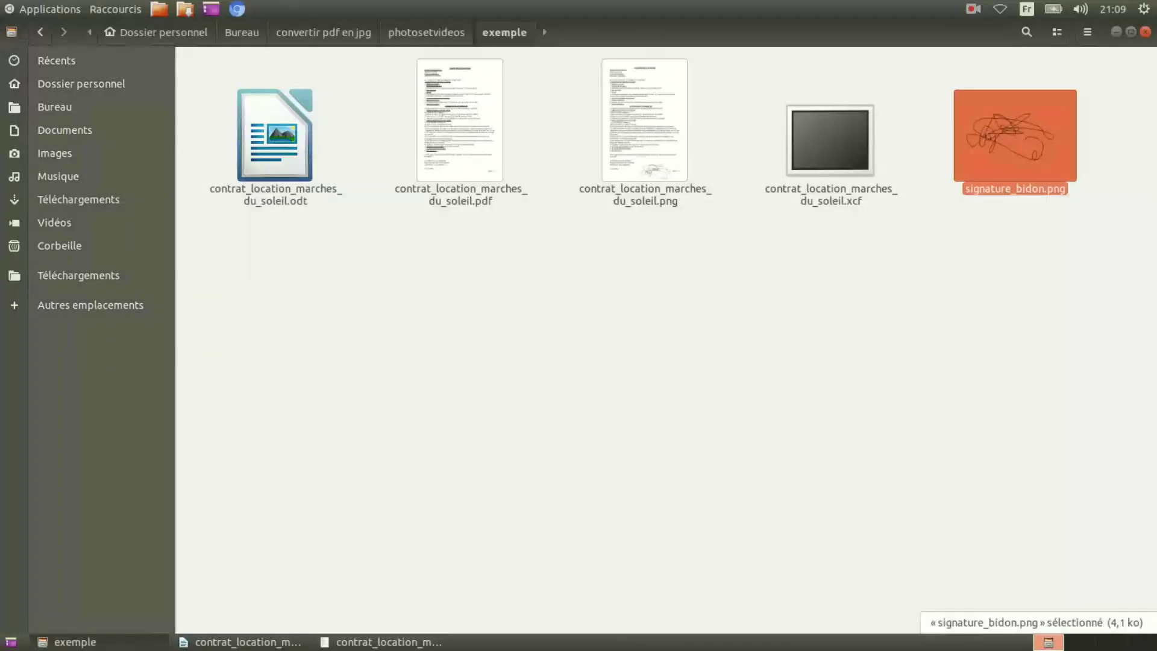
- Open the exported contract PNG from Files and zoom in to check the scribble beside Le locataire
double_click(644, 120)
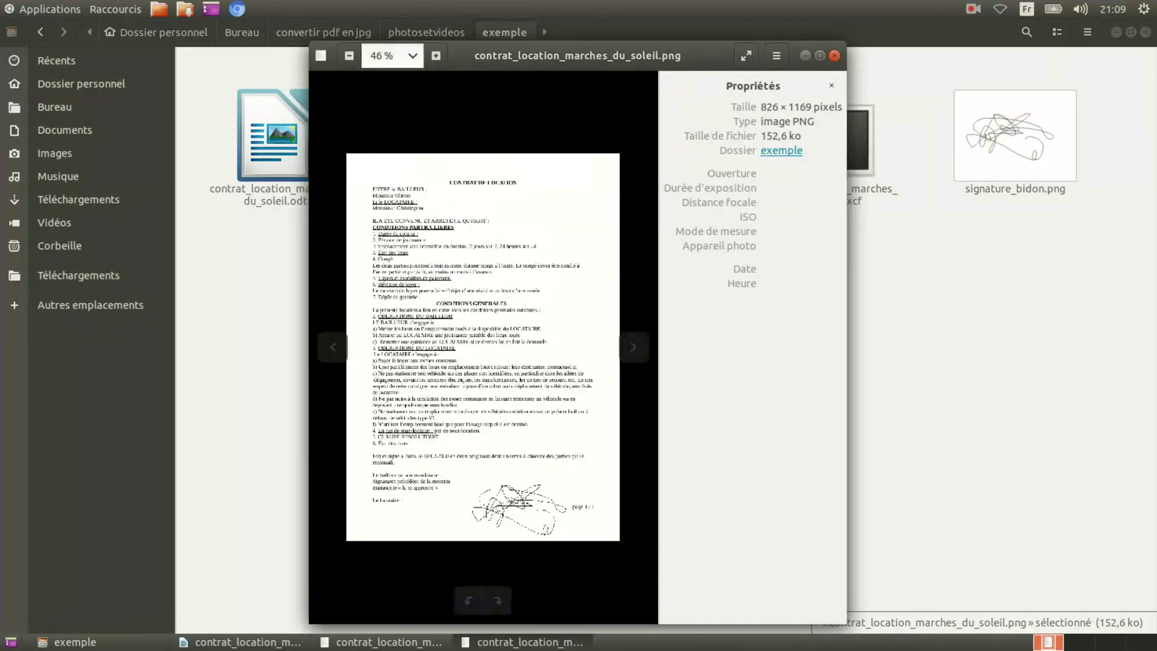
scroll(494, 552, up, 4)
scroll(494, 551, up, 2)
scroll(482, 557, up, 3)
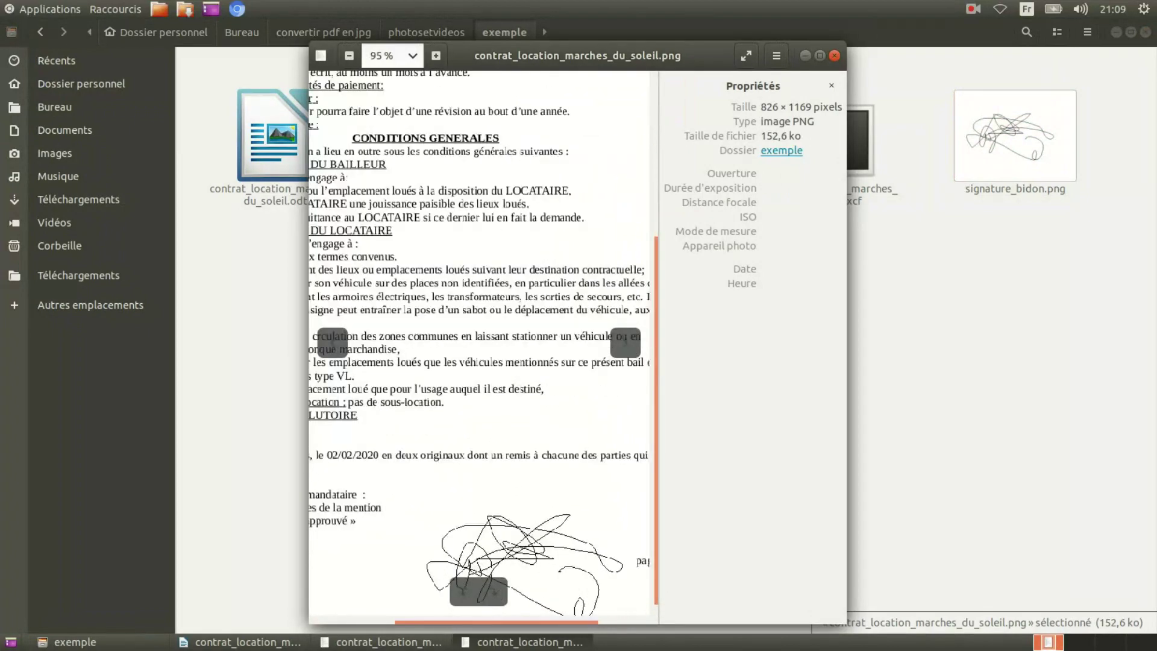
scroll(468, 564, up, 1)
scroll(468, 563, down, 5)
scroll(469, 564, down, 5)
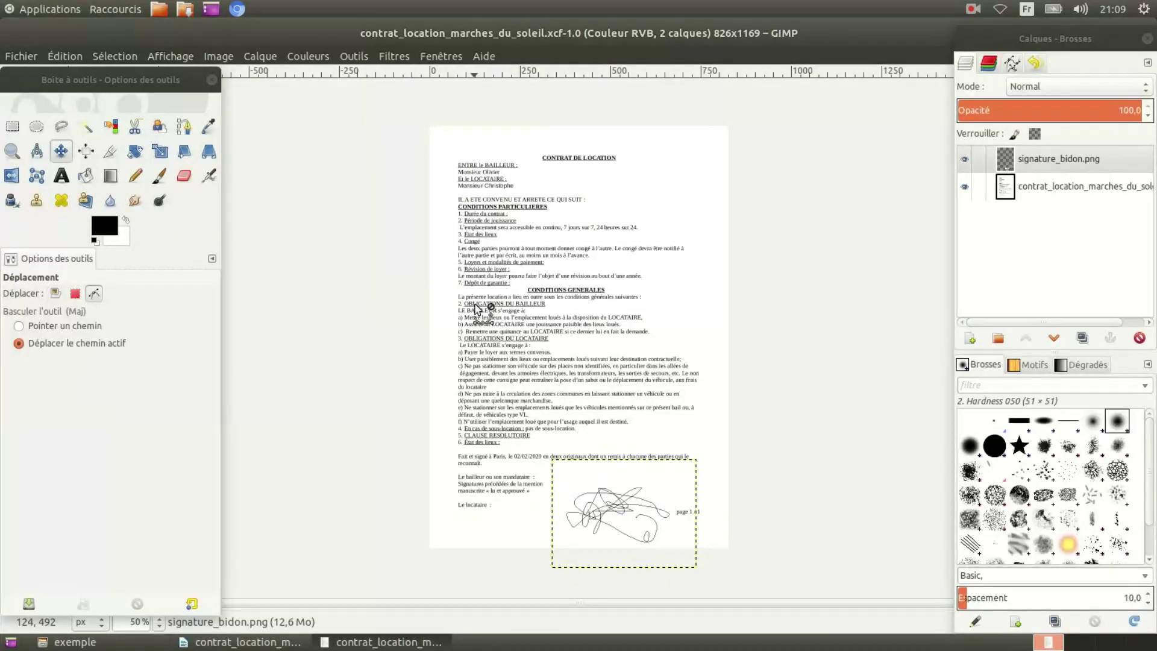
- Export the contract as contrat_location_marches_du_soleil.jpg at JPEG quality 100
key(ctrl+shift+e)
double_click(500, 64)
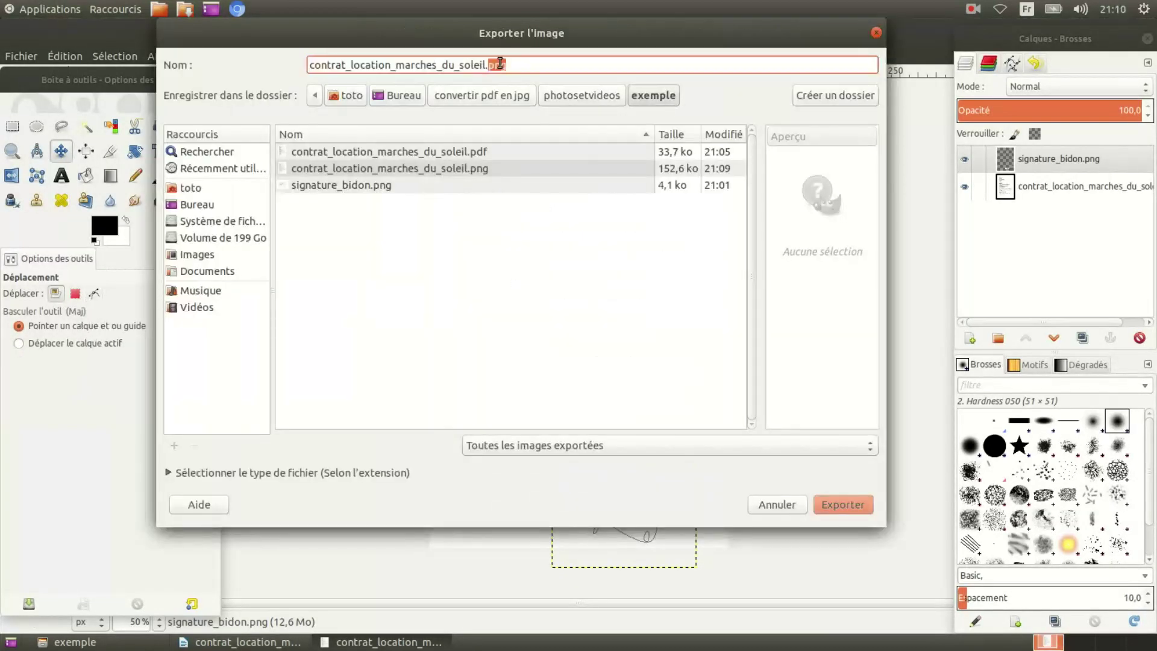
key(Return)
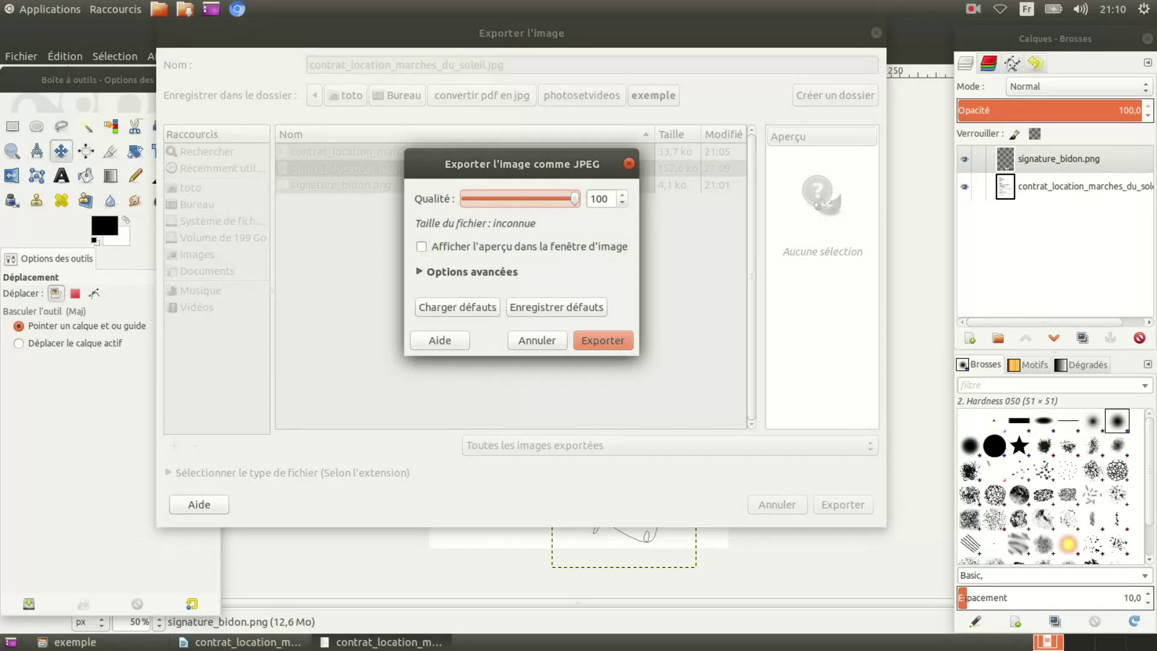
key(Return)
click(67, 642)
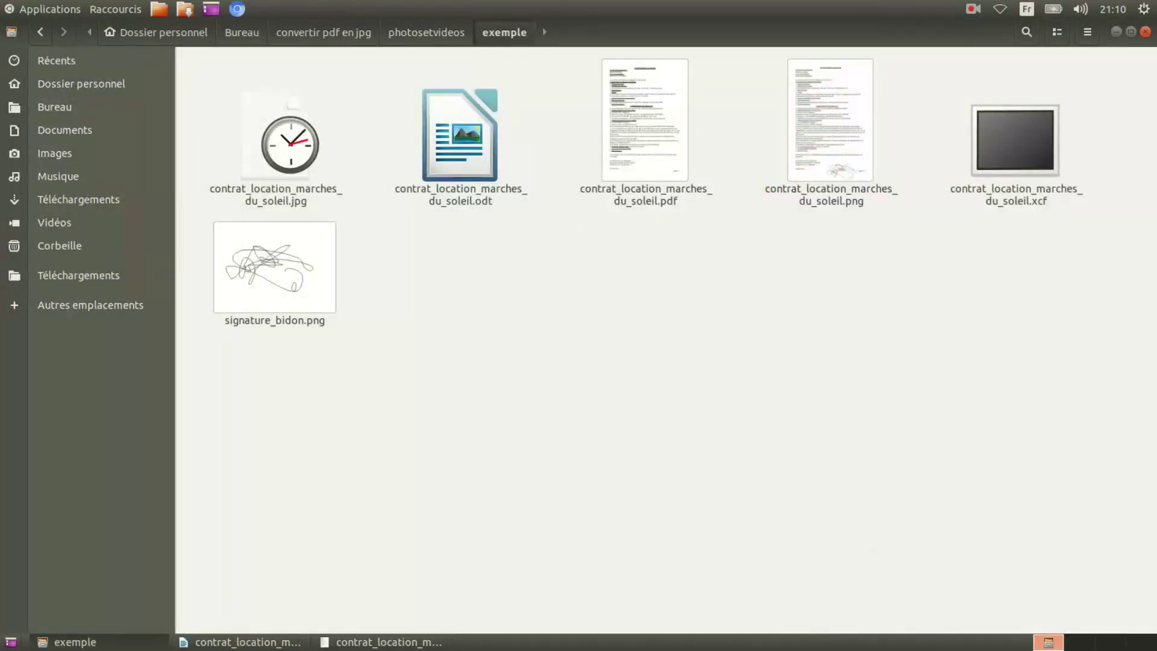
- View the exported 826×1169 JPEG from Files to confirm the scribble, then return to GIMP
double_click(274, 121)
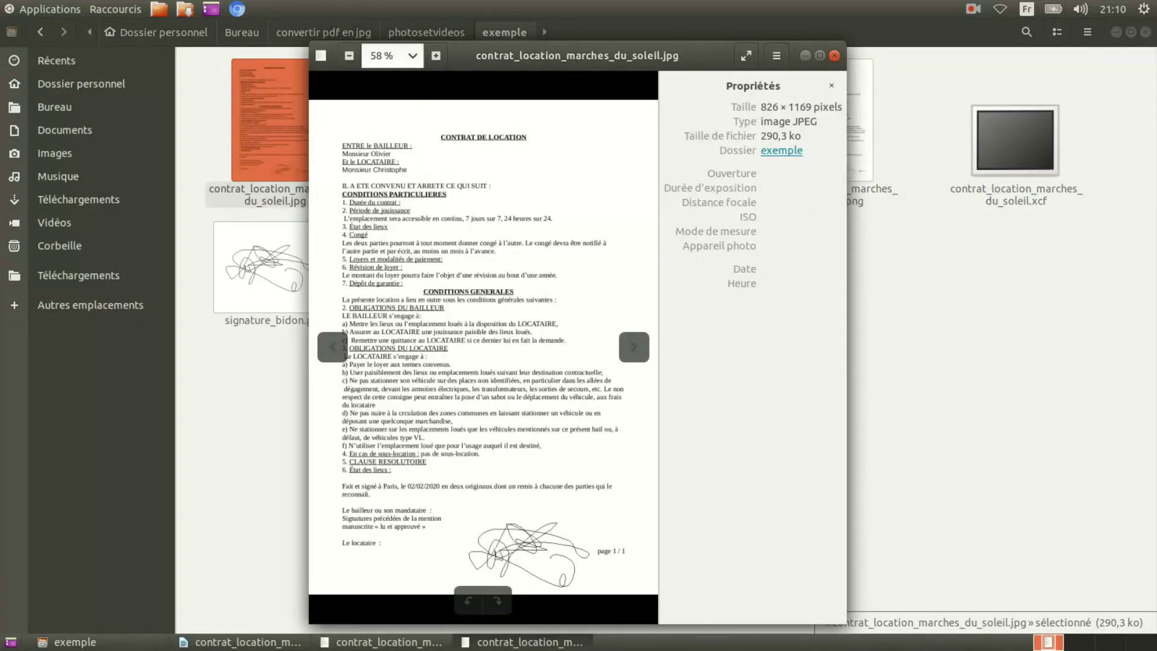
key(Escape)
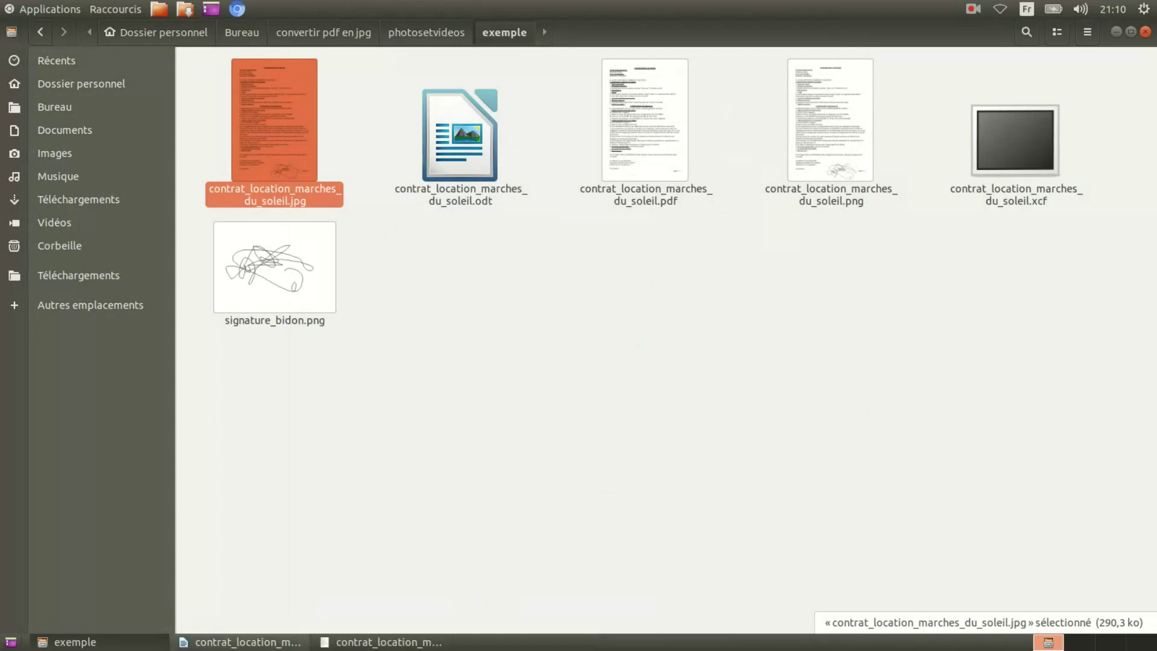
click(241, 641)
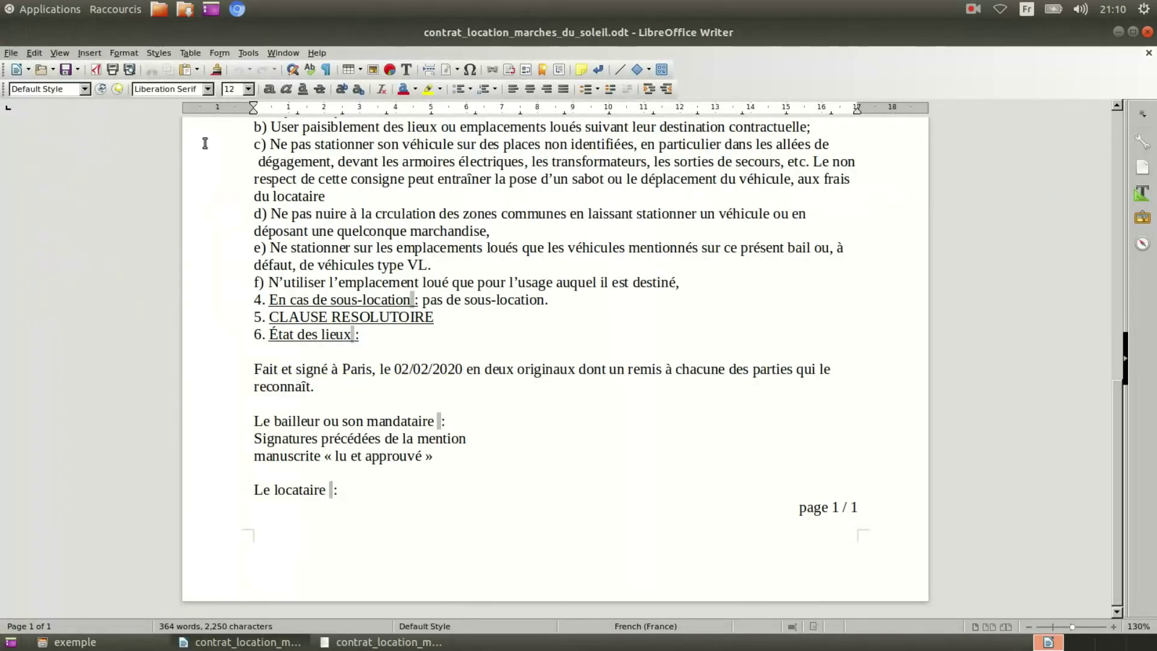
click(380, 642)
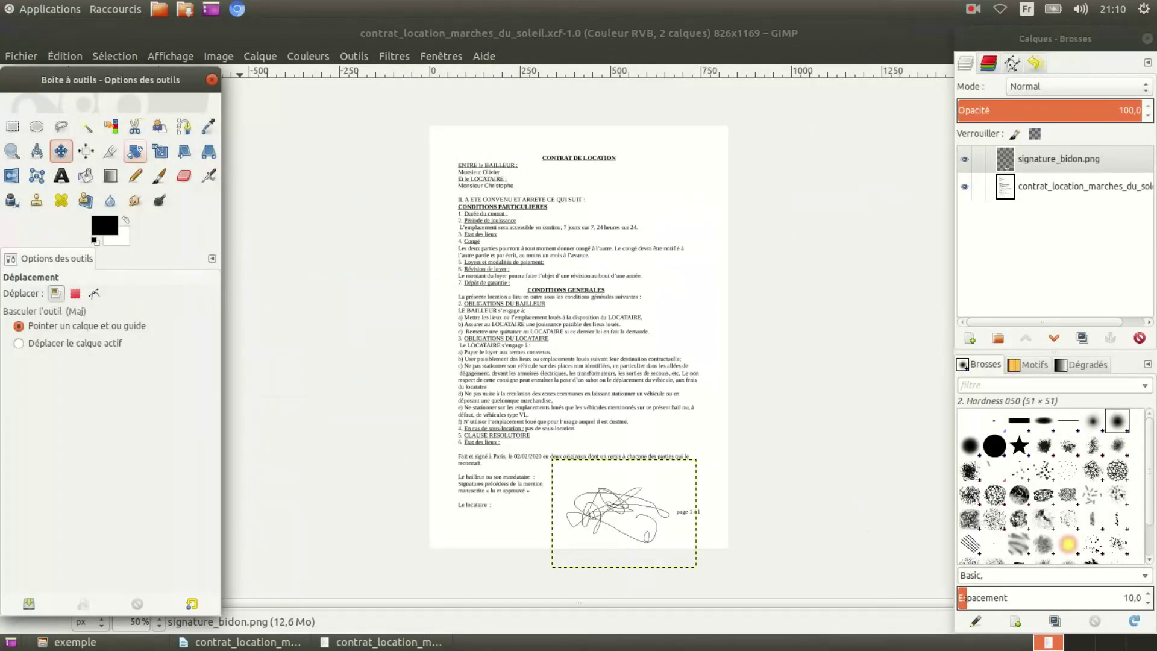
- Start an Export As of the contract with PDF selected as the file type
click(23, 56)
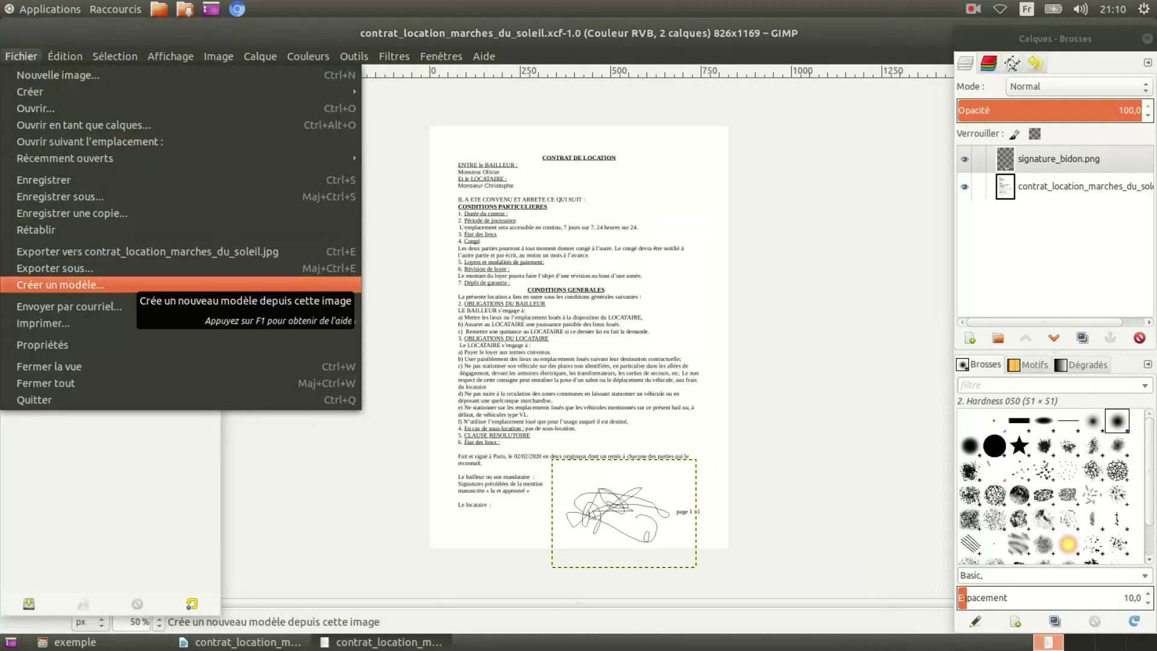
click(54, 268)
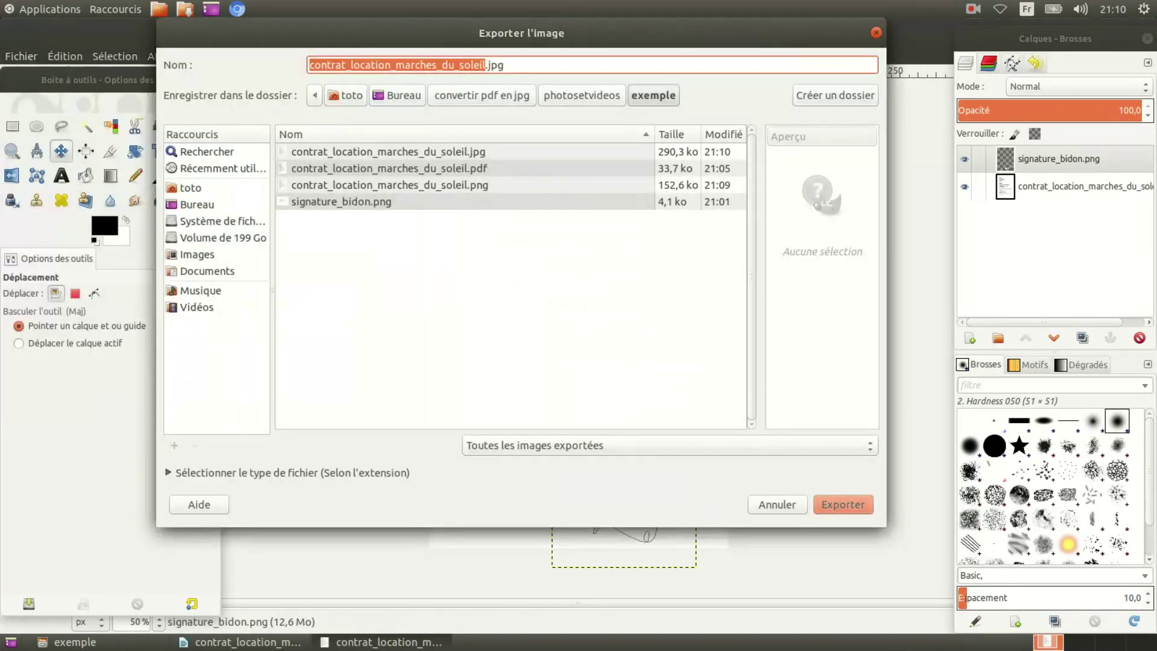
click(783, 446)
click(542, 426)
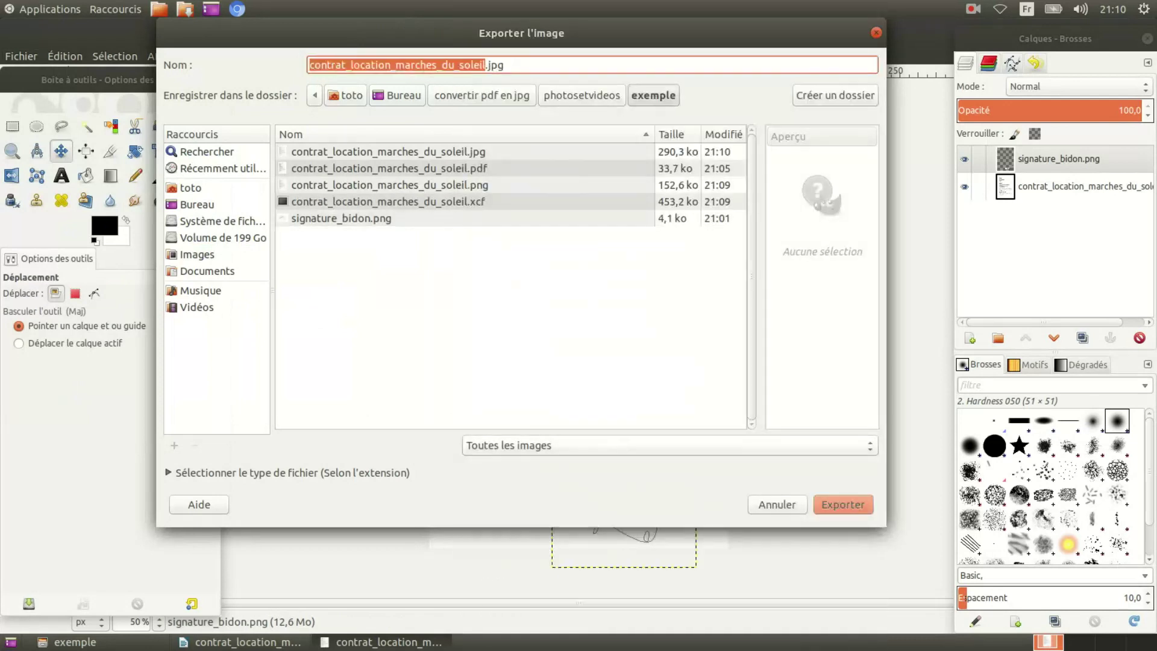
click(663, 446)
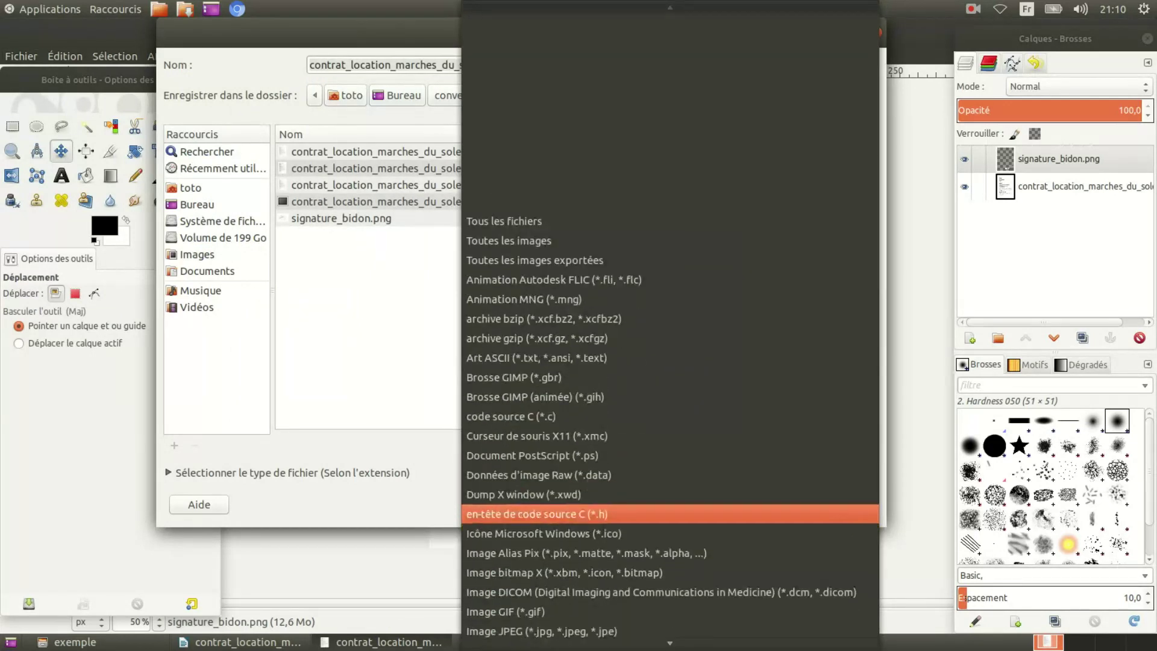
key(Down)
key(Down)
key(Down)
key(Down)
key(Down)
key(Down)
key(Down)
key(Down)
key(Down)
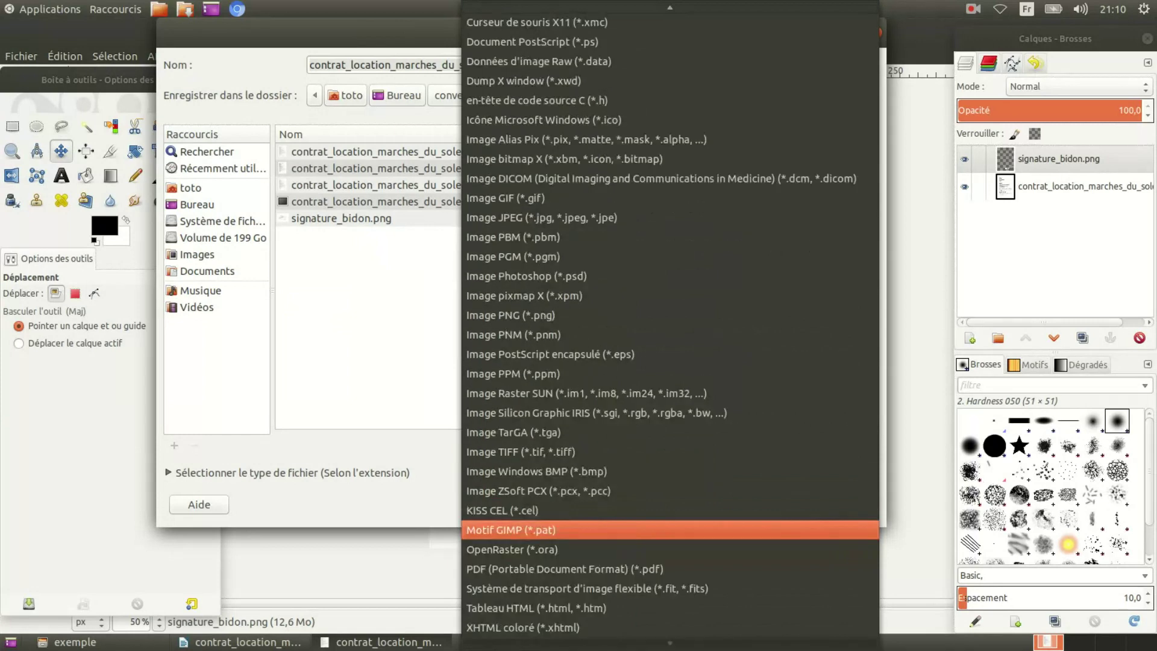
key(Down)
key(Down)
key(Return)
- Name the export contrat_location_marches_du_soleilv2.pdf and export it
click(486, 61)
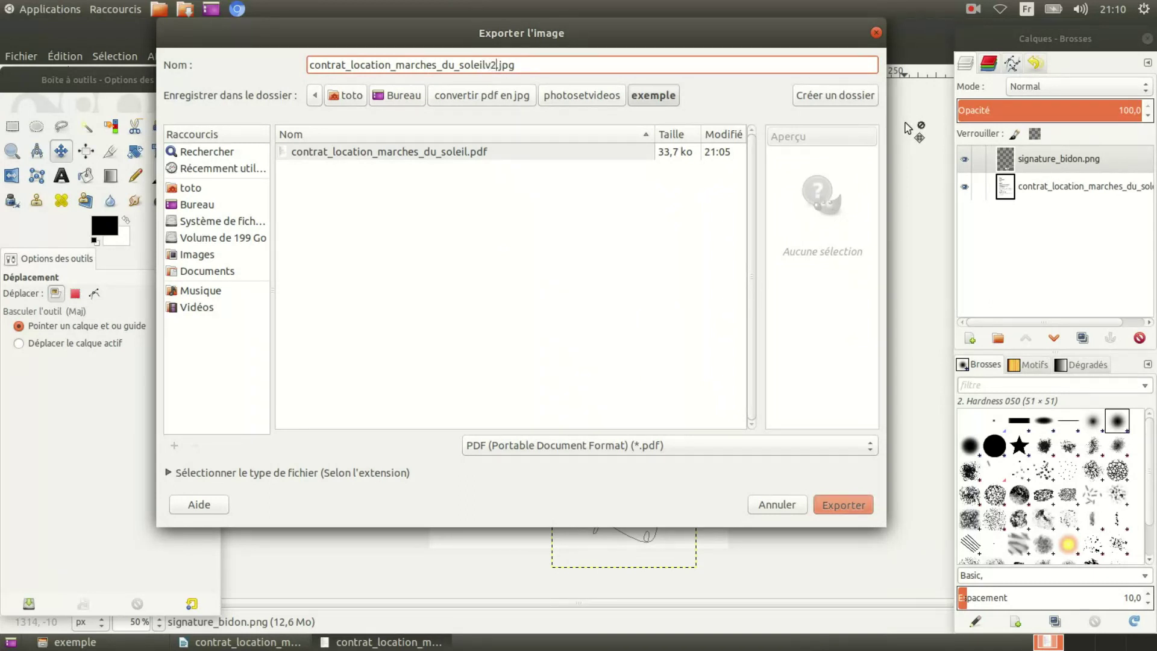
key(Return)
key(Escape)
text(df)
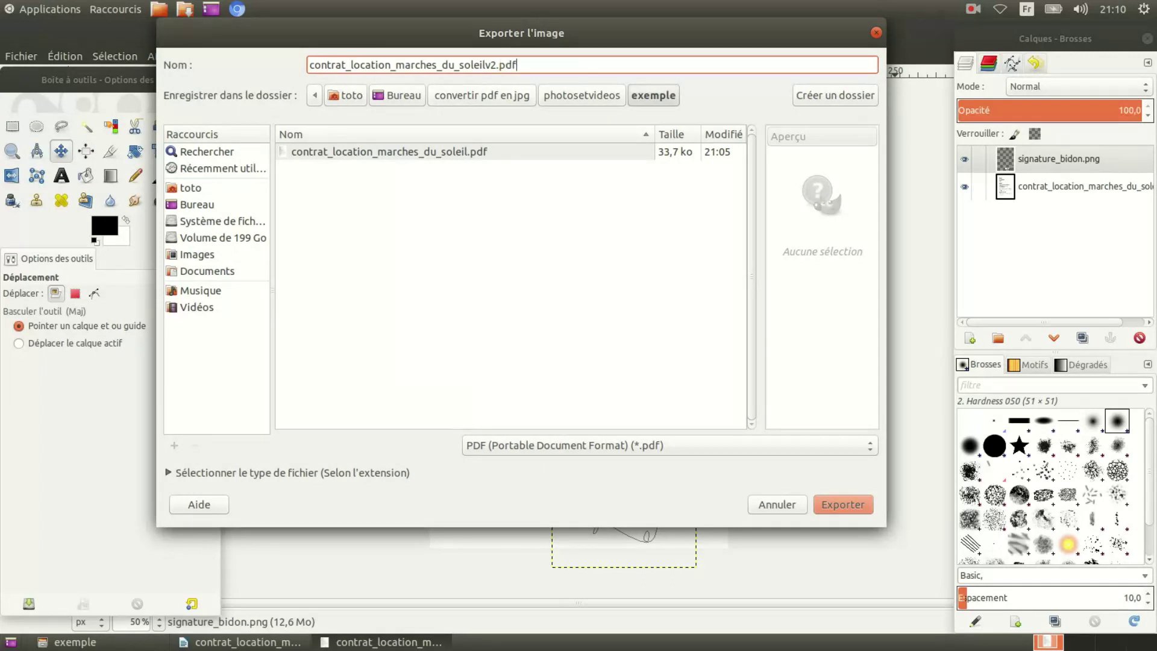
key(Return)
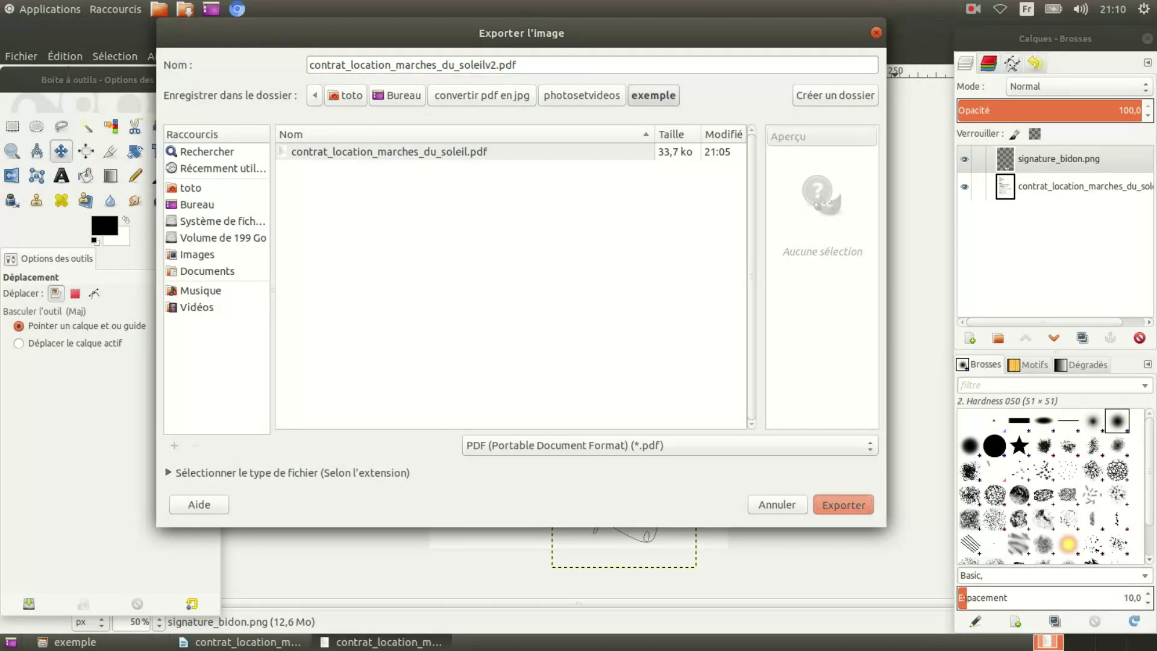
click(653, 292)
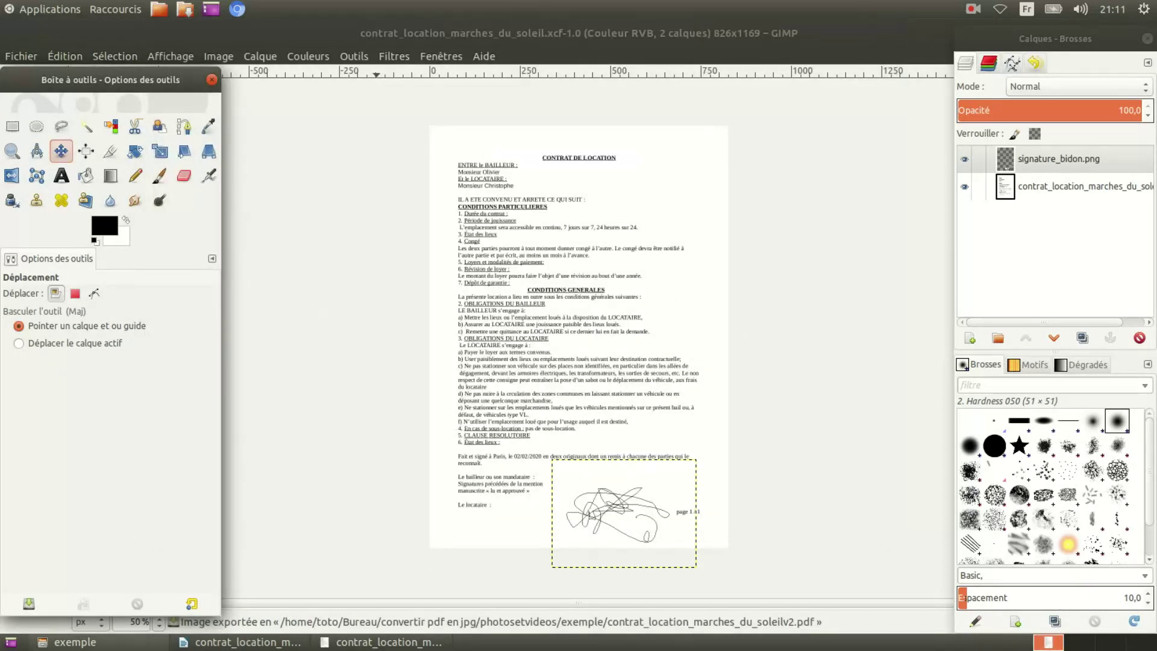
- Open the v2 PDF from Files and check the scribble sits beside Le locataire
key(alt+Tab)
key(alt+Tab)
key(alt+Tab)
key(alt+Tab)
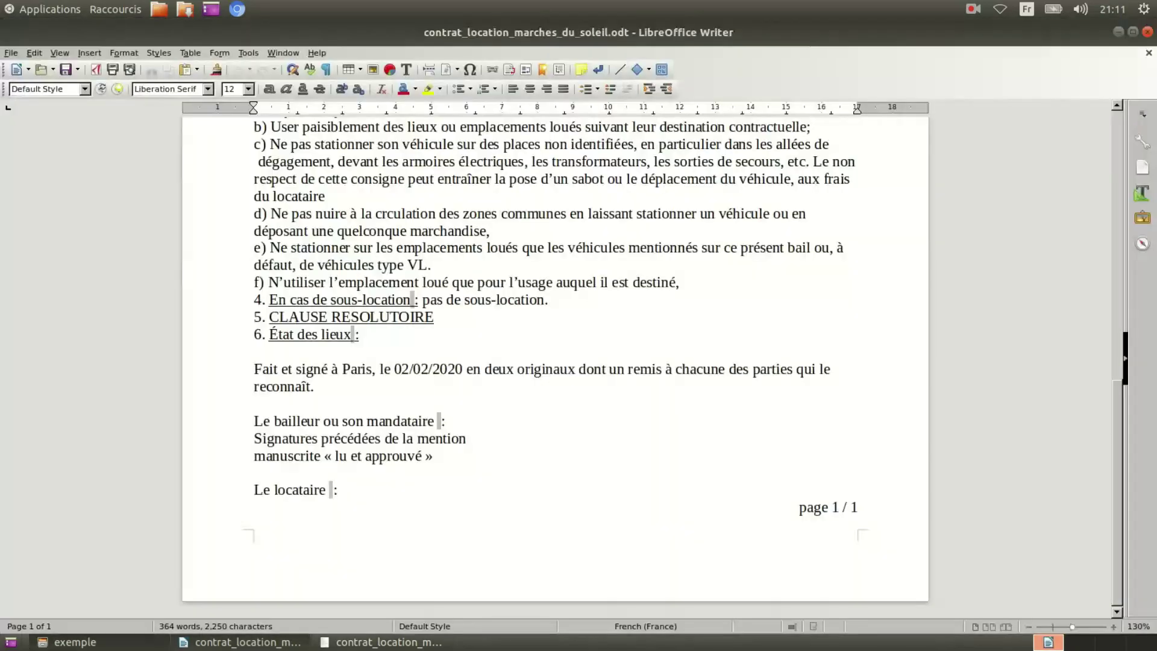
double_click(275, 282)
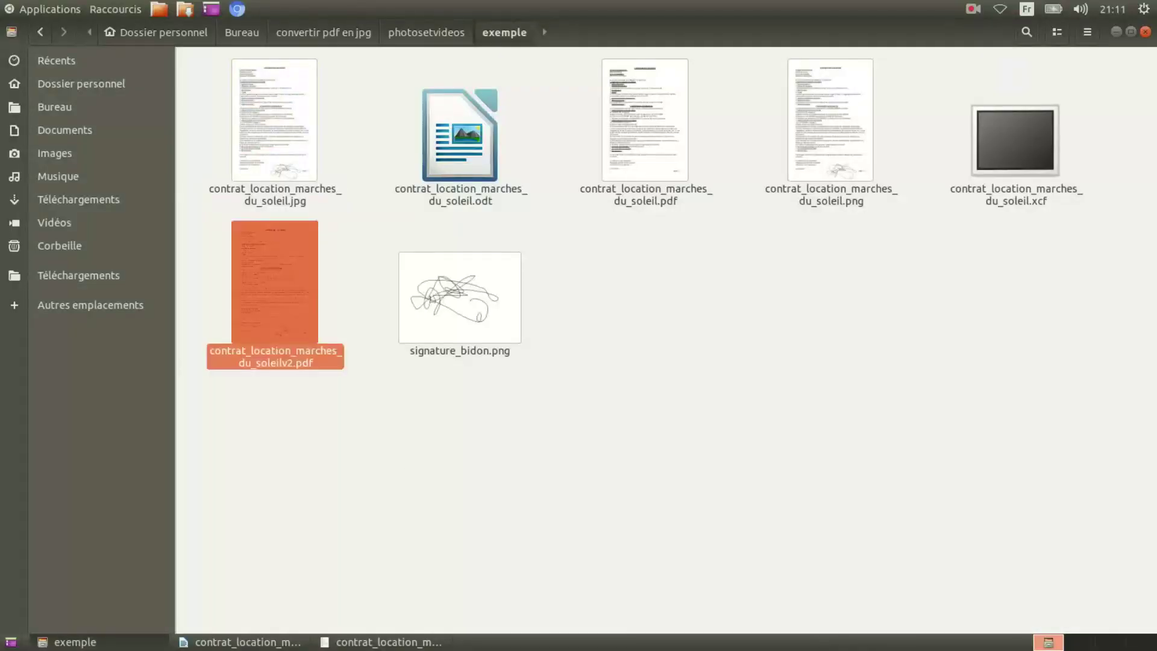
scroll(627, 337, down, 10)
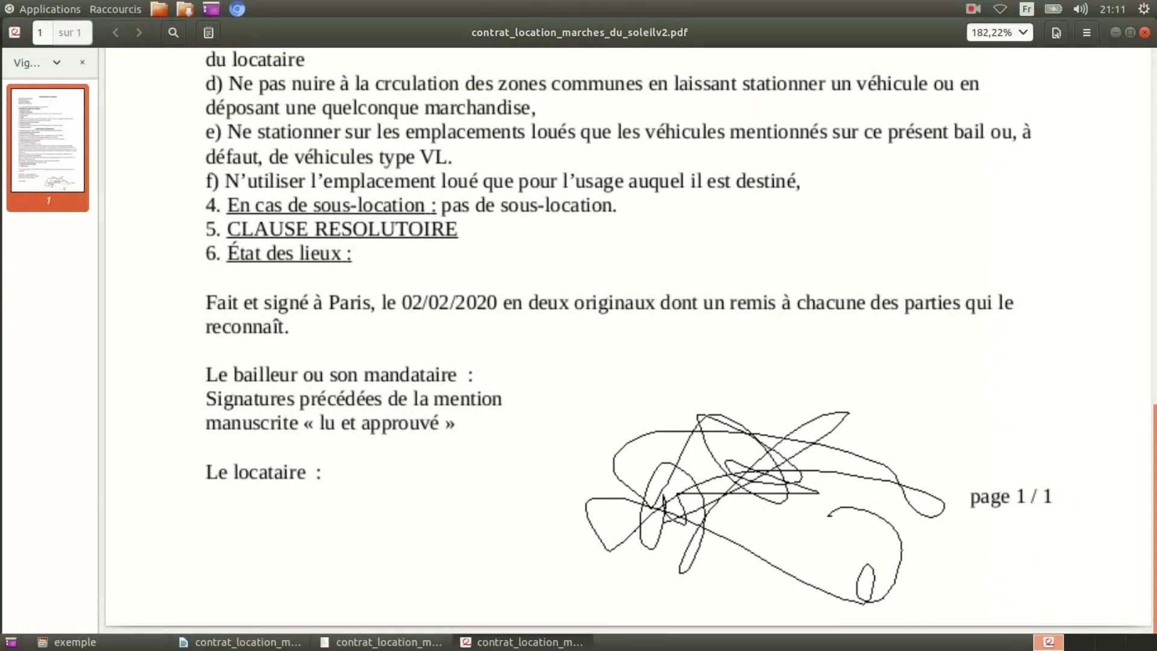
scroll(627, 338, up, 2)
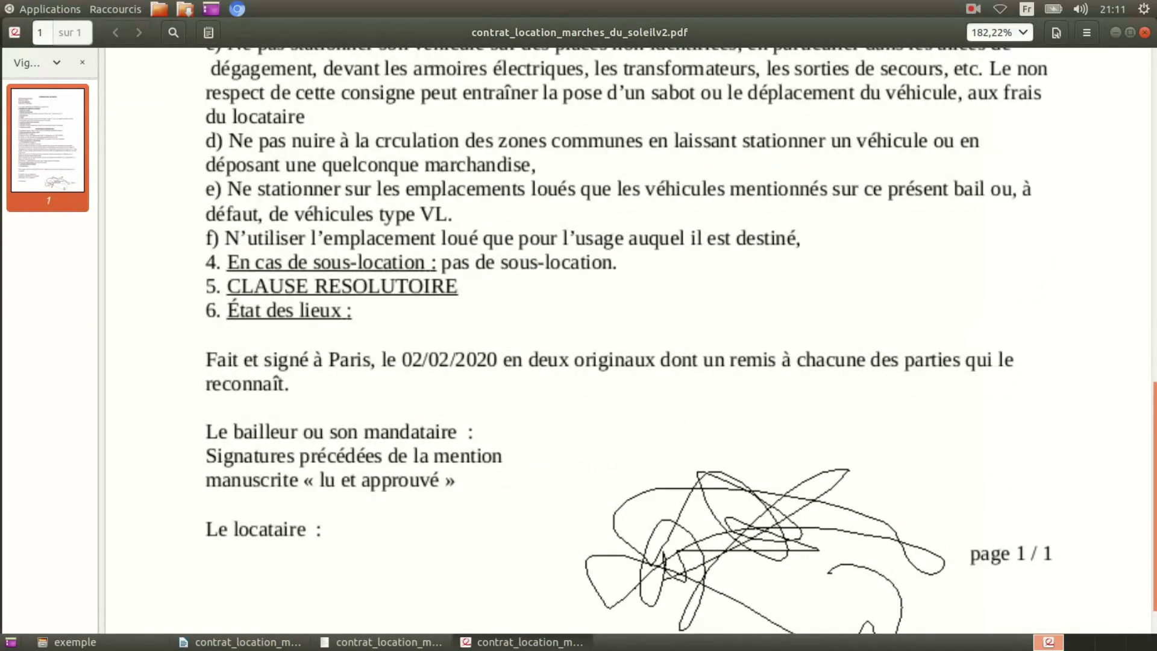
scroll(627, 338, down, 2)
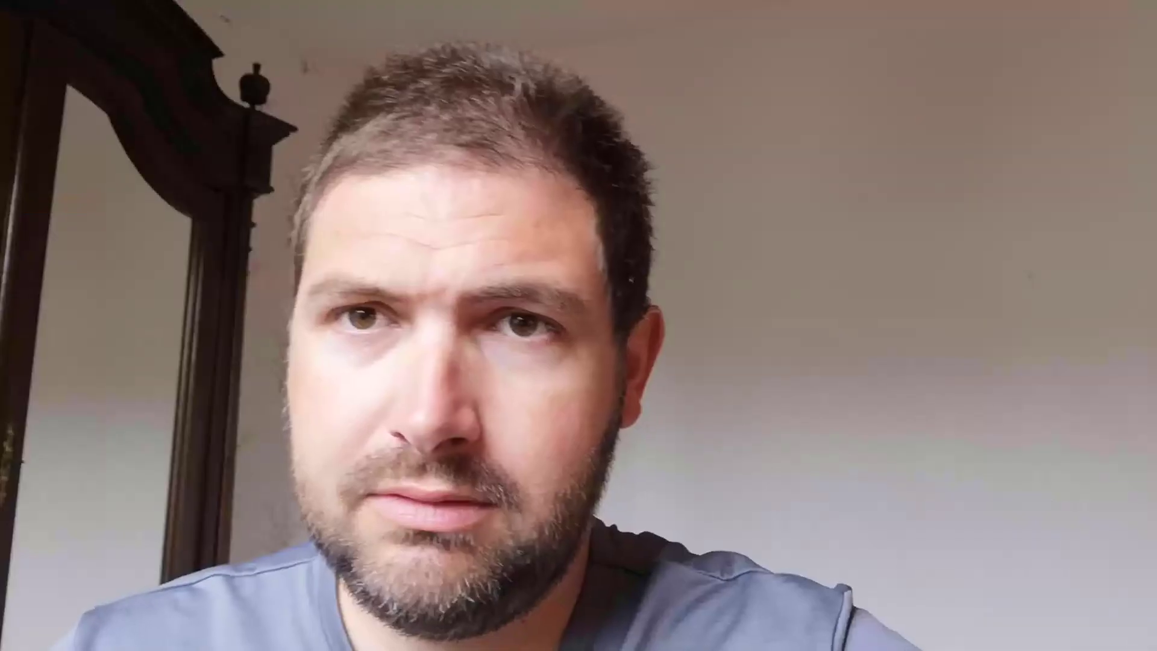